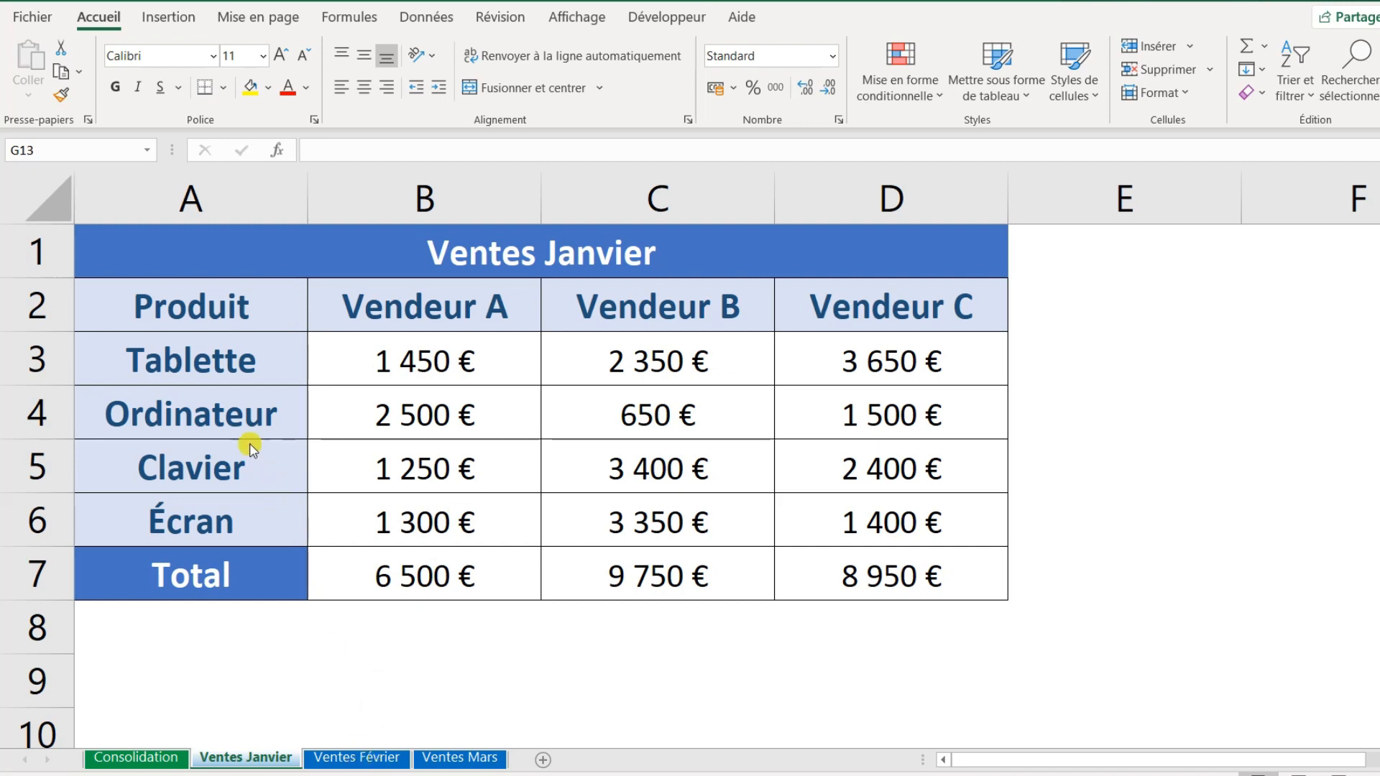
Step: Review the product and seller tables on the Ventes Janvier, Ventes Février and Ventes Mars sheets
{"action": "left_click", "coordinate": [367, 758]}
{"action": "left_click", "coordinate": [468, 758]}
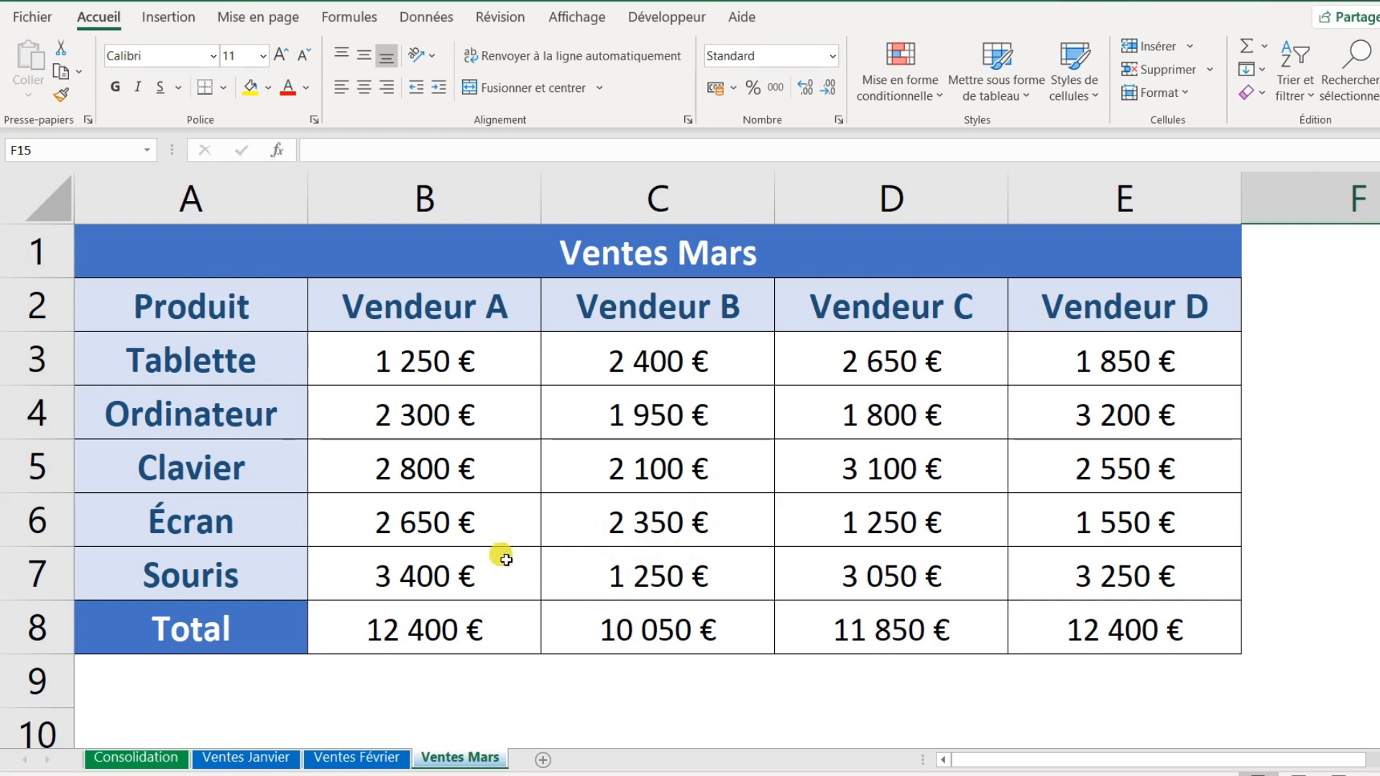
{"action": "left_click", "coordinate": [276, 759]}
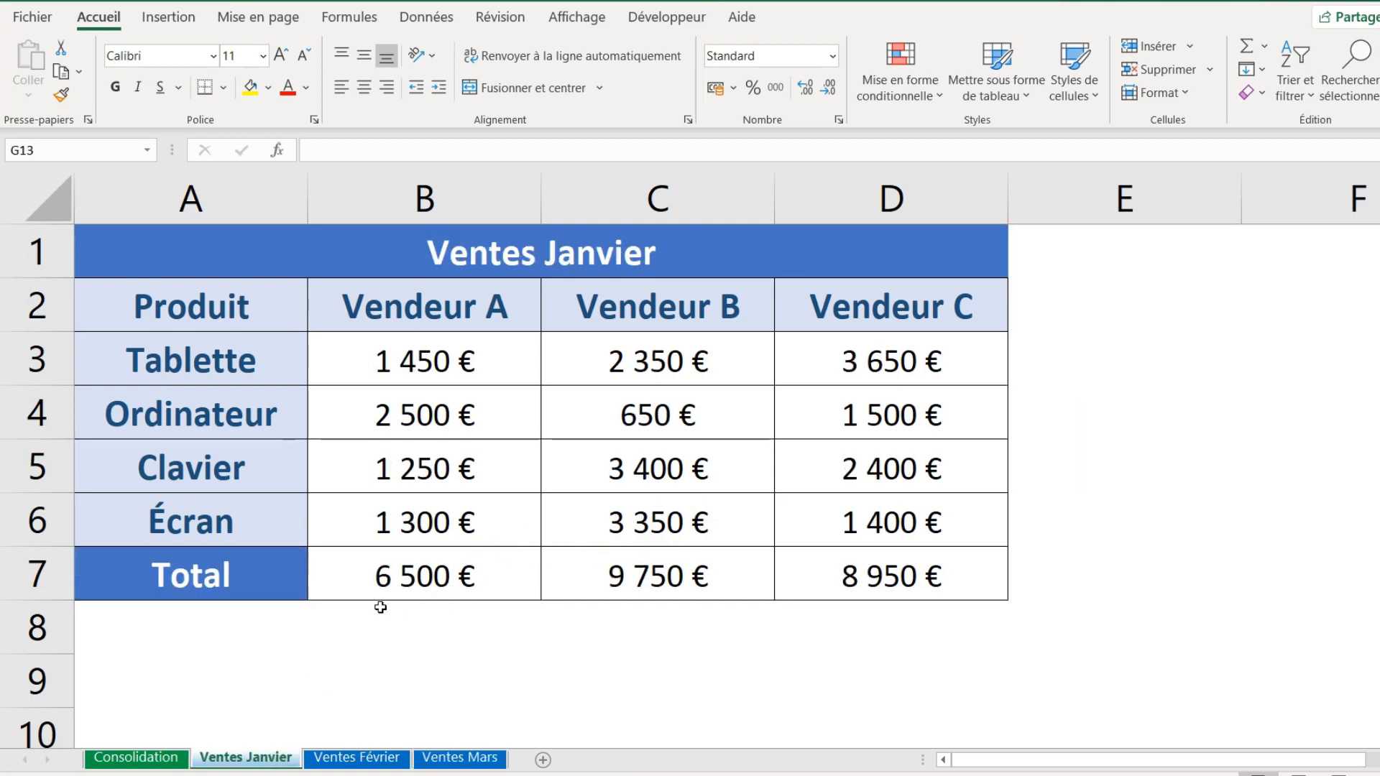
{"action": "left_click", "coordinate": [451, 759]}
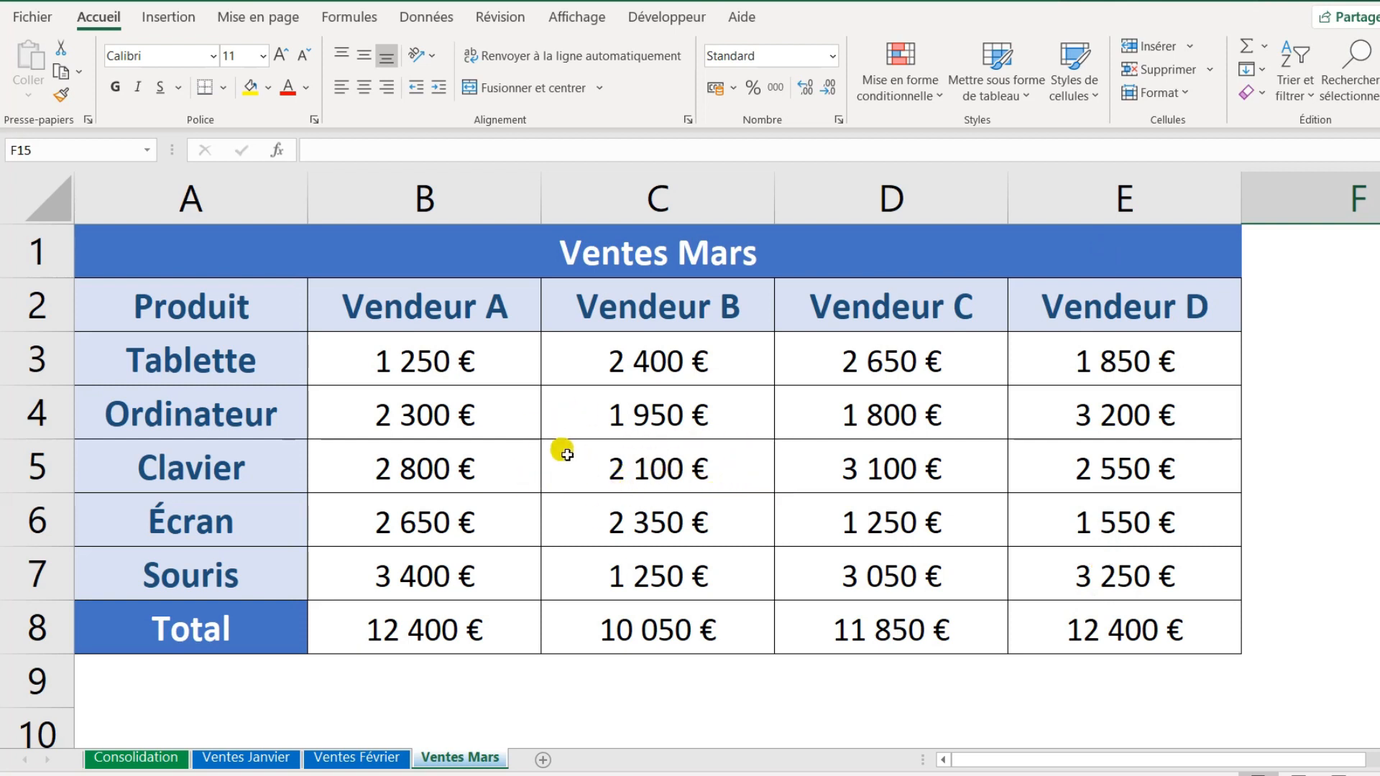
{"action": "left_click", "coordinate": [273, 755]}
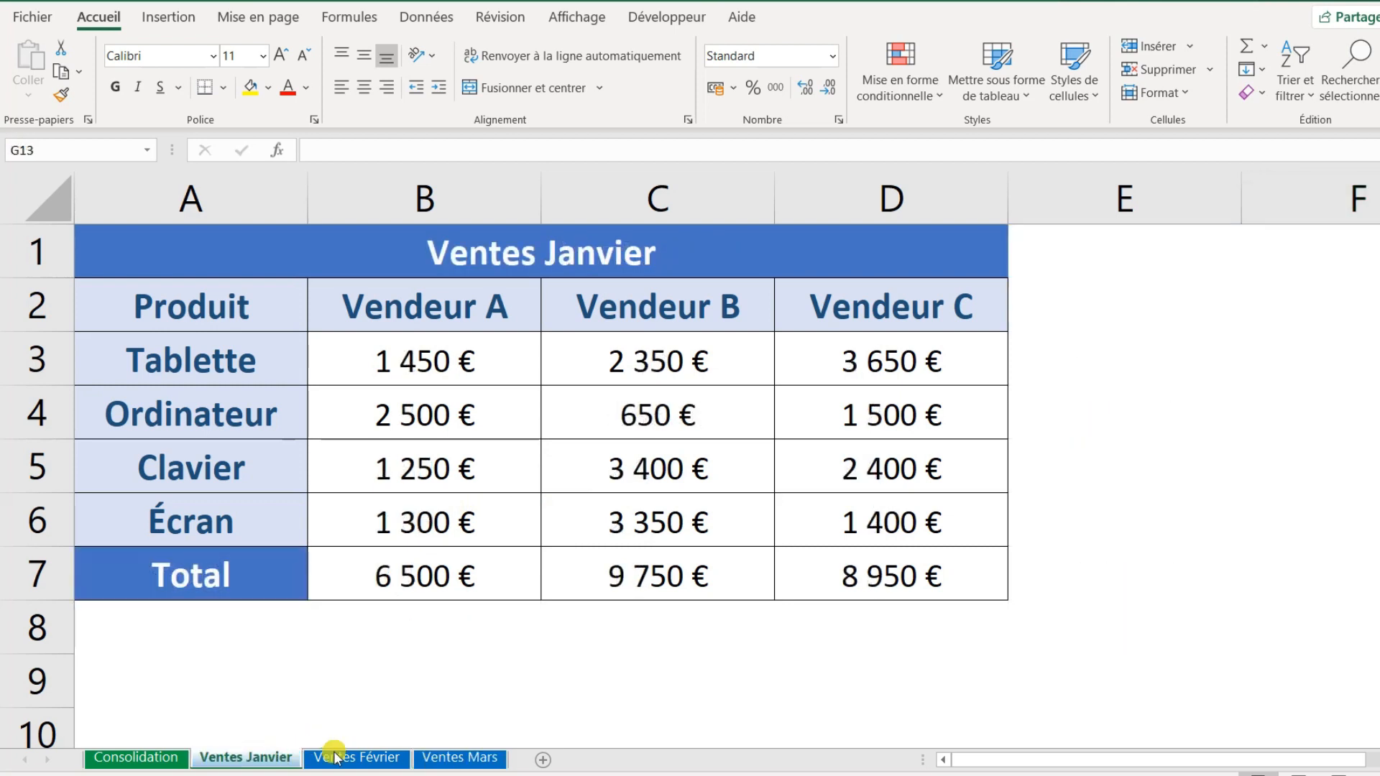
{"action": "left_click", "coordinate": [345, 756]}
{"action": "left_click", "coordinate": [435, 760]}
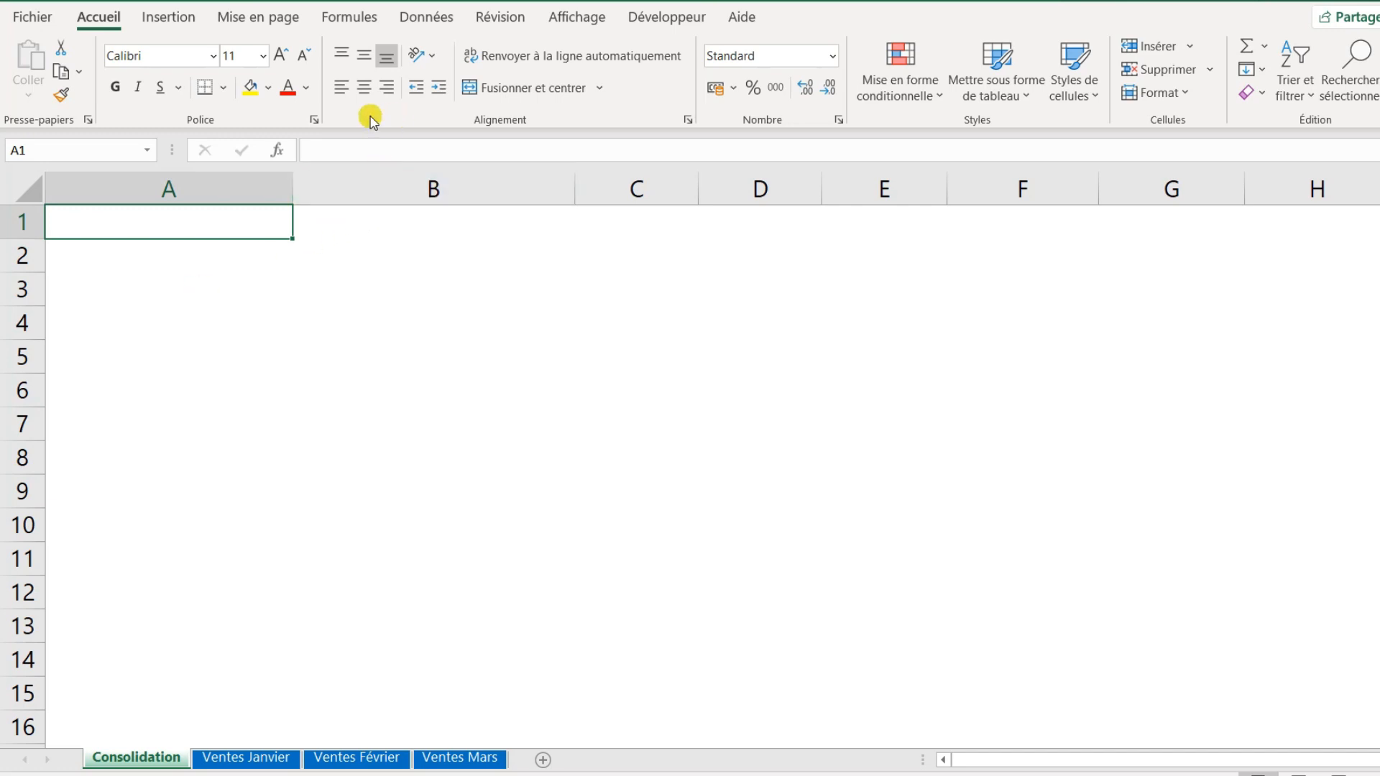
Step: Open the ribbon customization options and find the Assistant Tableau croisé dynamique command among all commands
{"action": "left_click", "coordinate": [168, 16]}
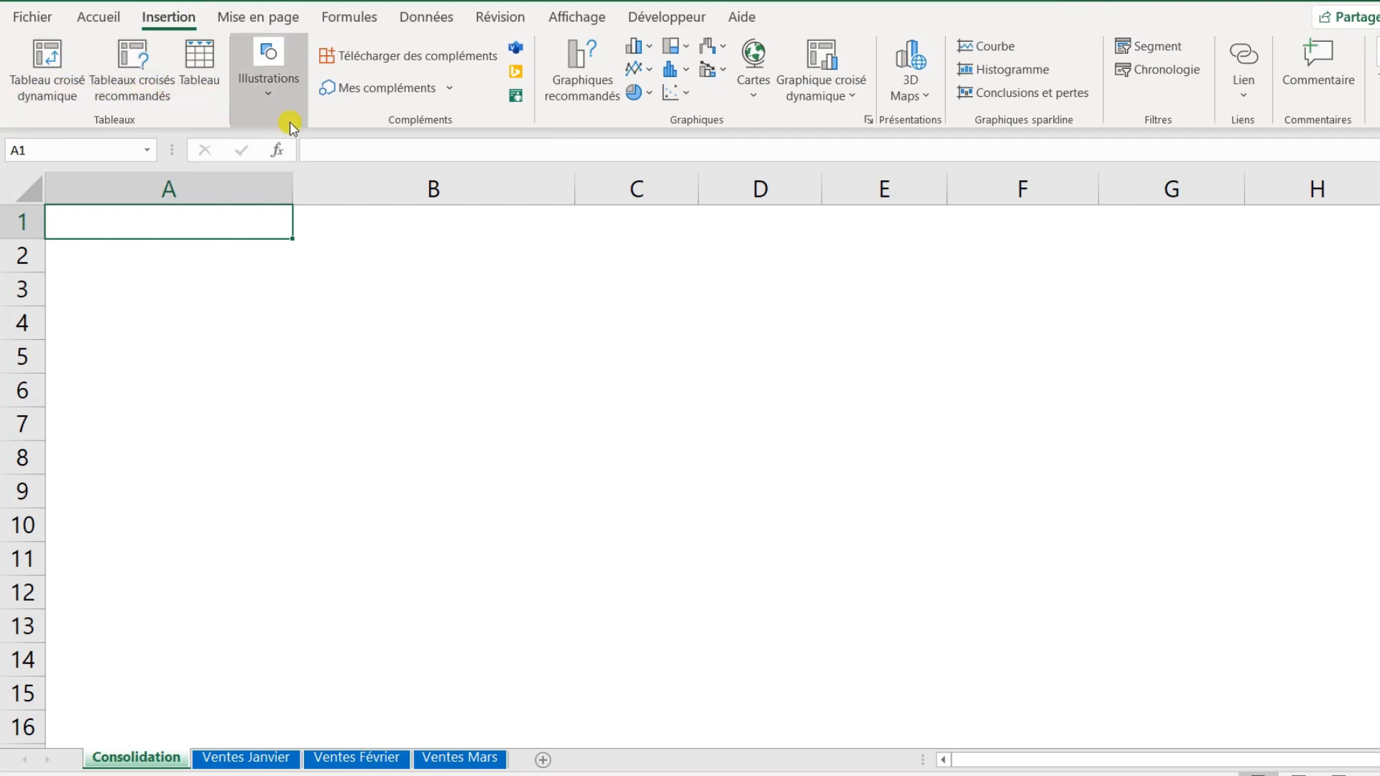
{"action": "right_click", "coordinate": [479, 94]}
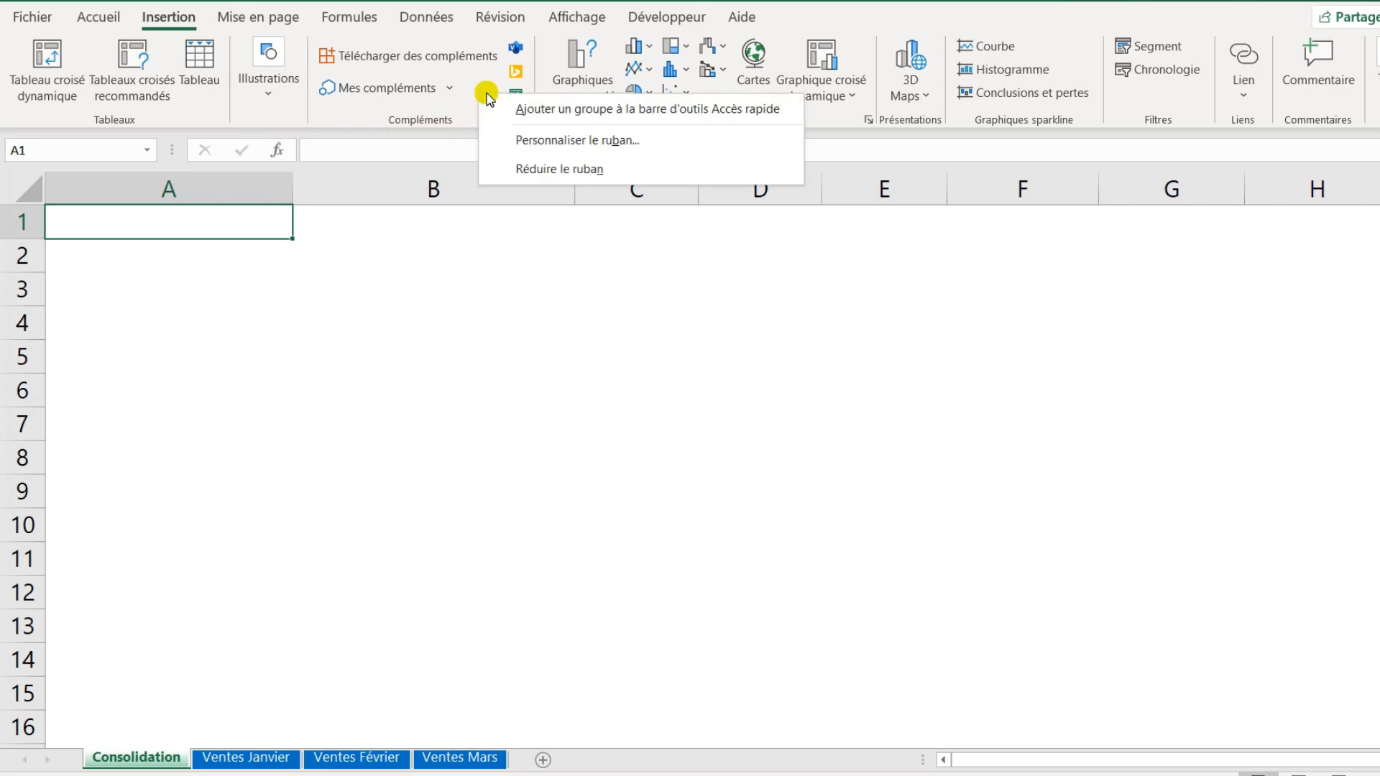
{"action": "left_click", "coordinate": [580, 142]}
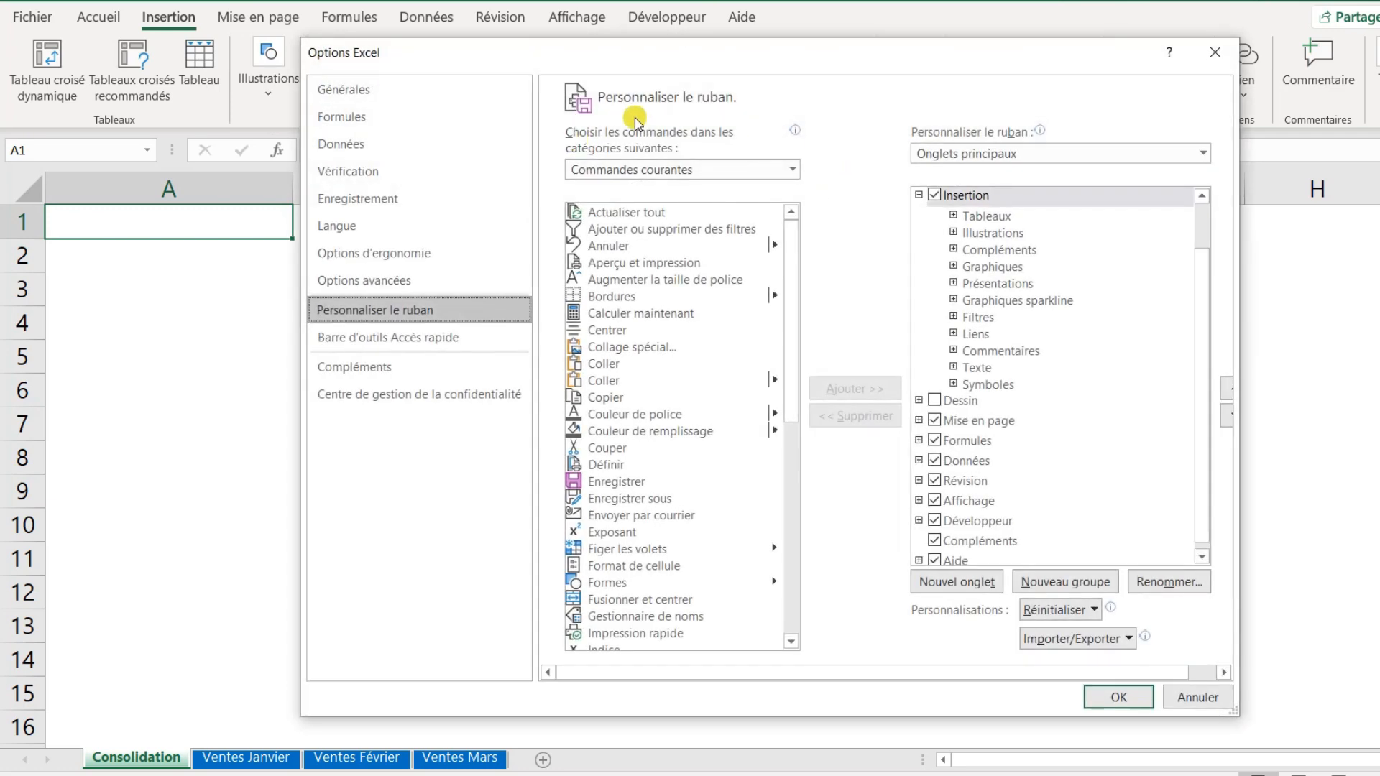
{"action": "left_click", "coordinate": [792, 170]}
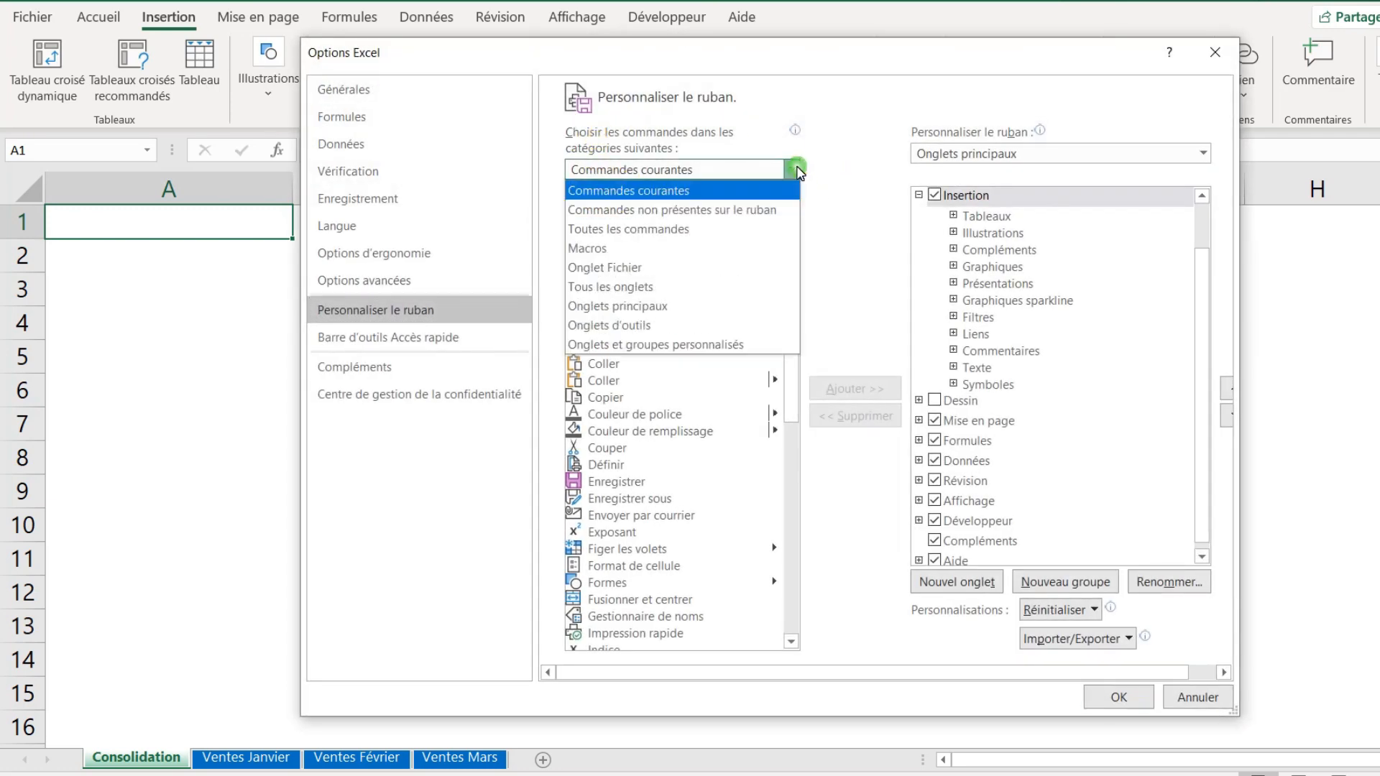
{"action": "left_click", "coordinate": [712, 228]}
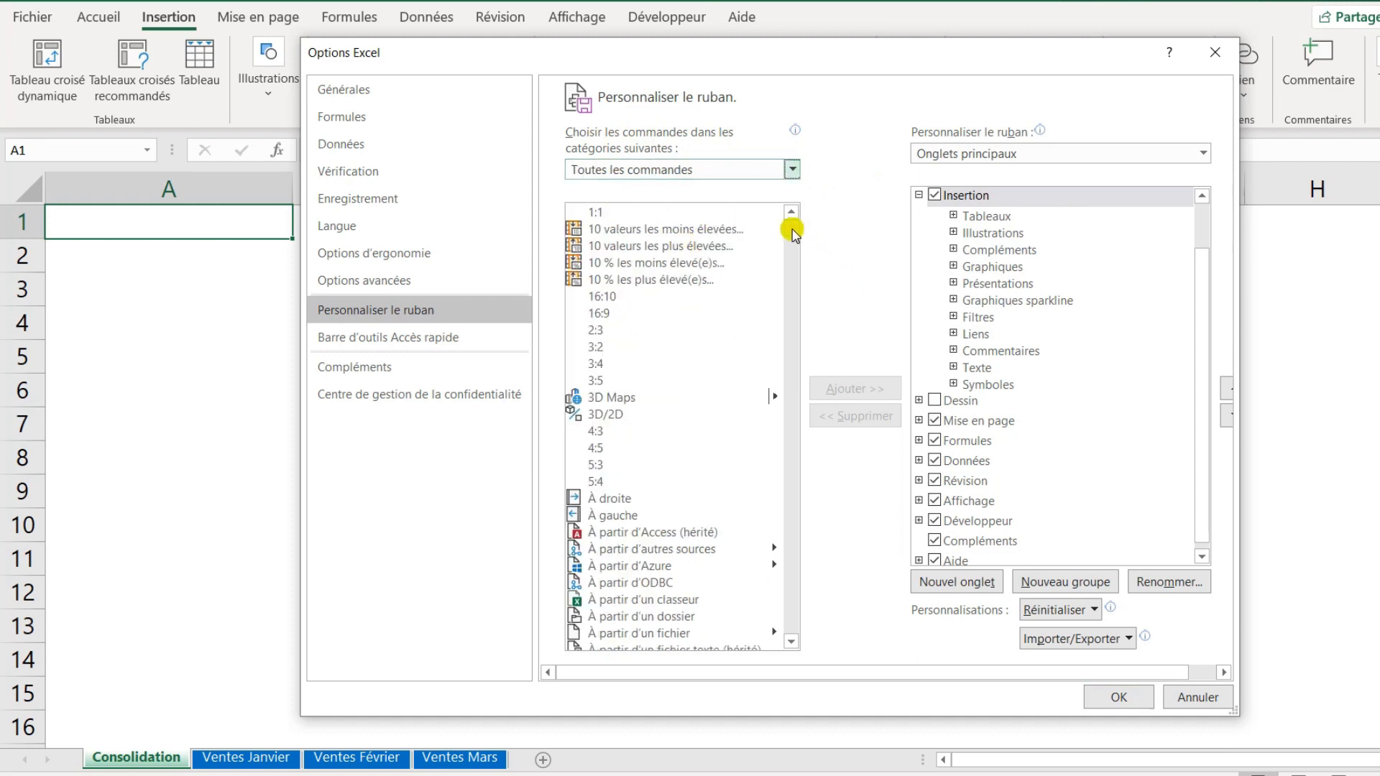
{"action": "left_click_drag", "start_coordinate": [794, 233], "coordinate": [794, 287]}
{"action": "left_click", "coordinate": [665, 316]}
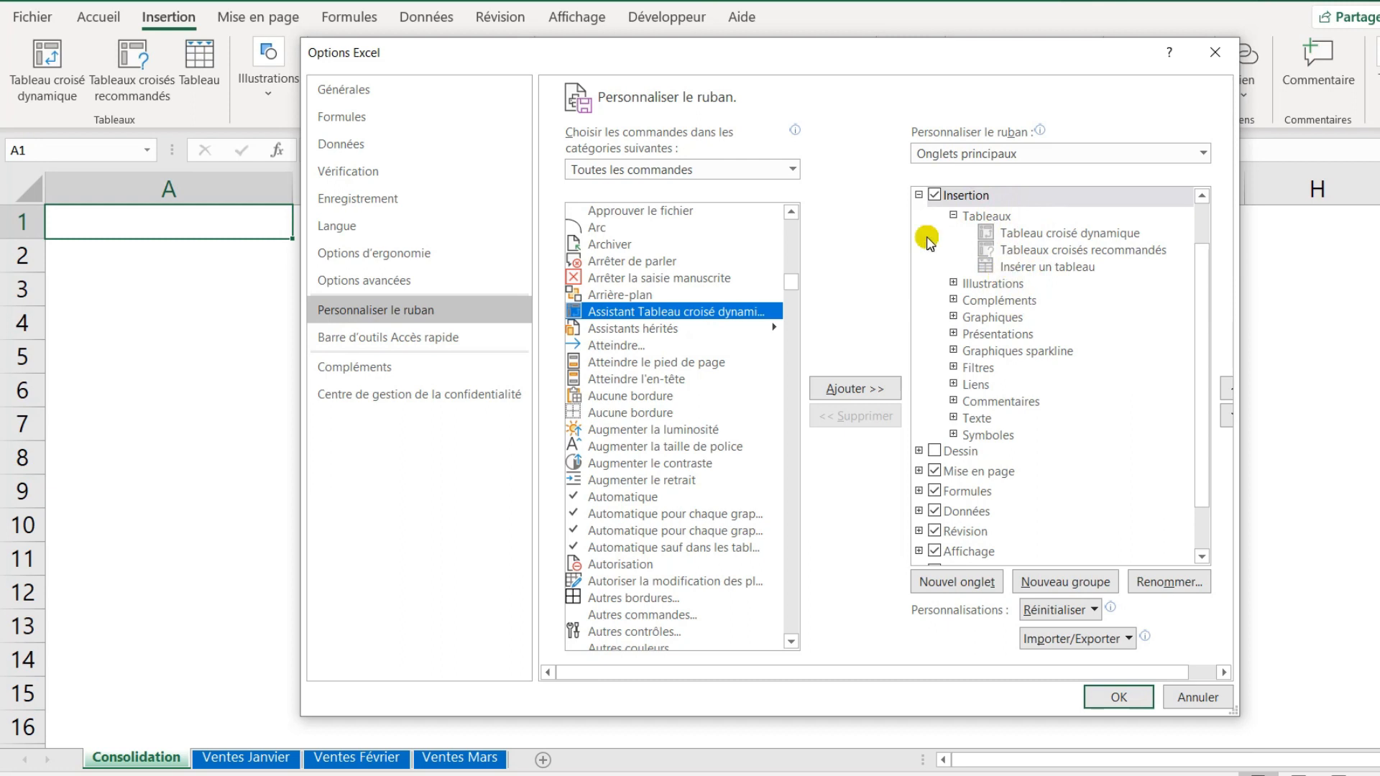
Step: Create a custom group after Tableaux in the Insertion section of the ribbon and name it Consolider
{"action": "left_click", "coordinate": [997, 217]}
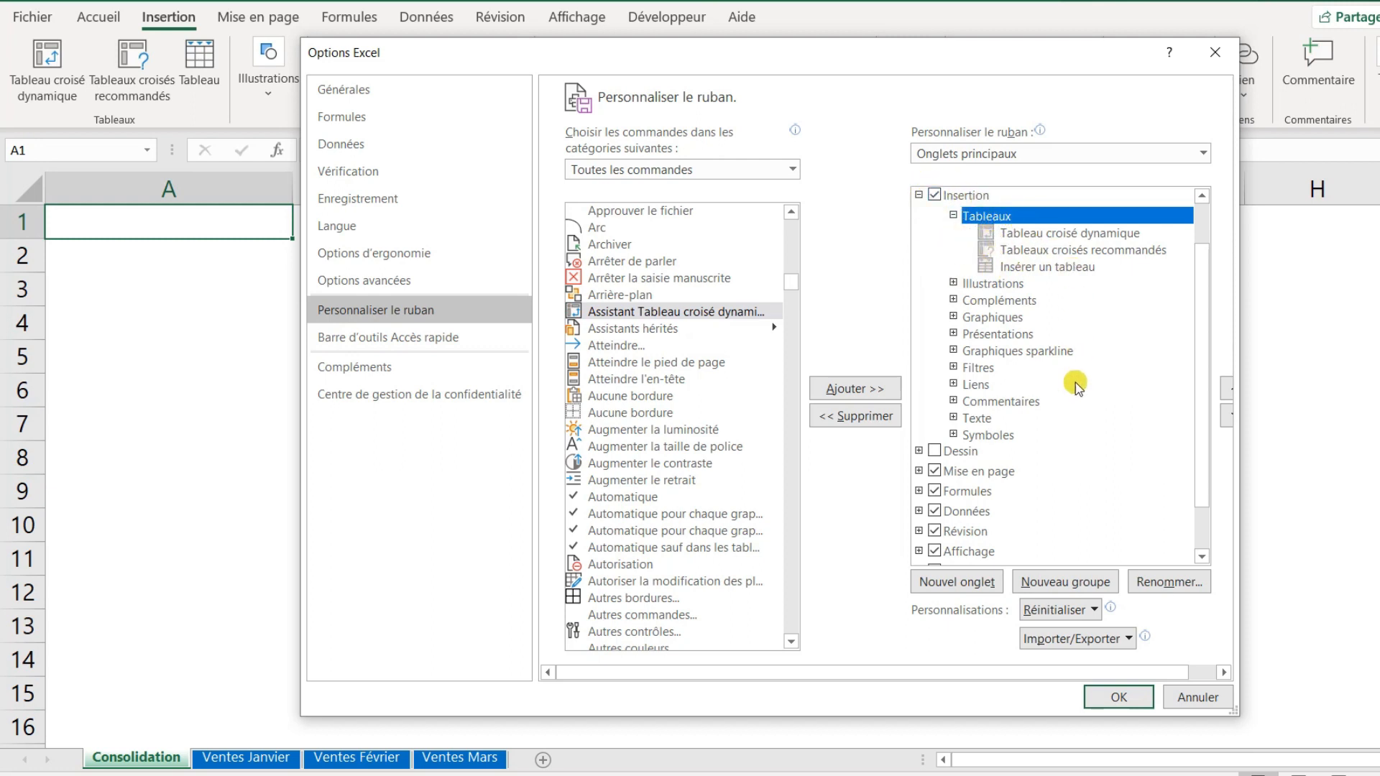
{"action": "left_click", "coordinate": [1060, 582]}
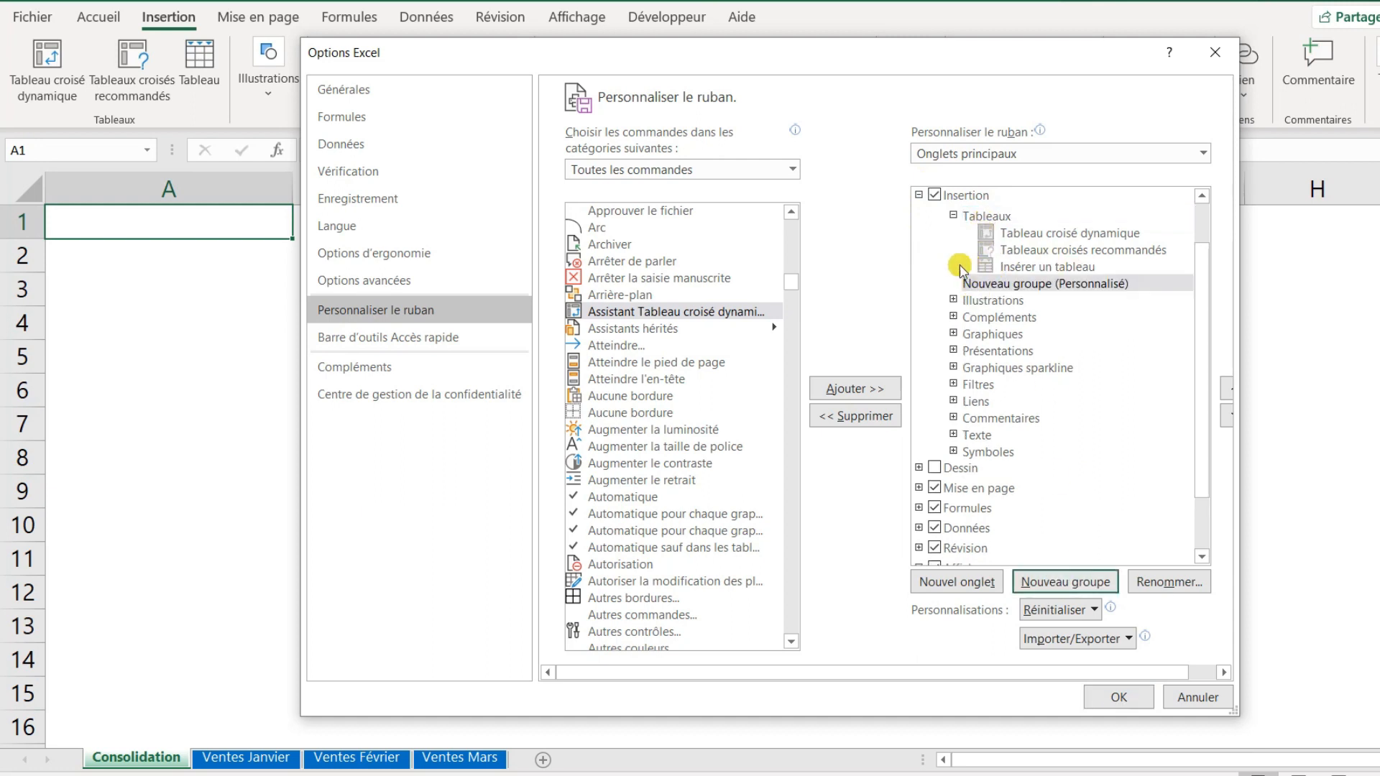
{"action": "left_click", "coordinate": [1033, 287]}
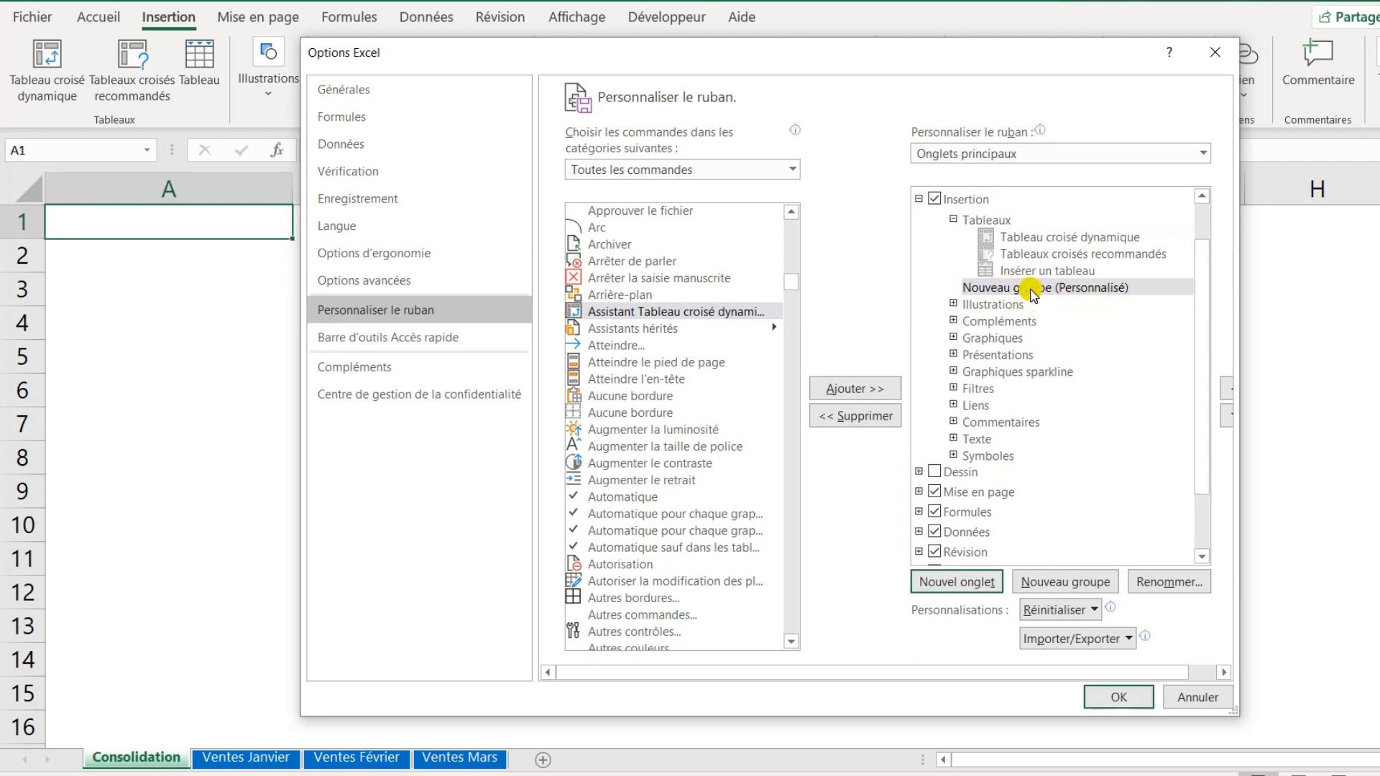
{"action": "mouse_move", "coordinate": [1030, 294]}
{"action": "left_mouse_down"}
{"action": "mouse_move", "coordinate": [1032, 349]}
{"action": "mouse_move", "coordinate": [1041, 301]}
{"action": "left_mouse_up"}
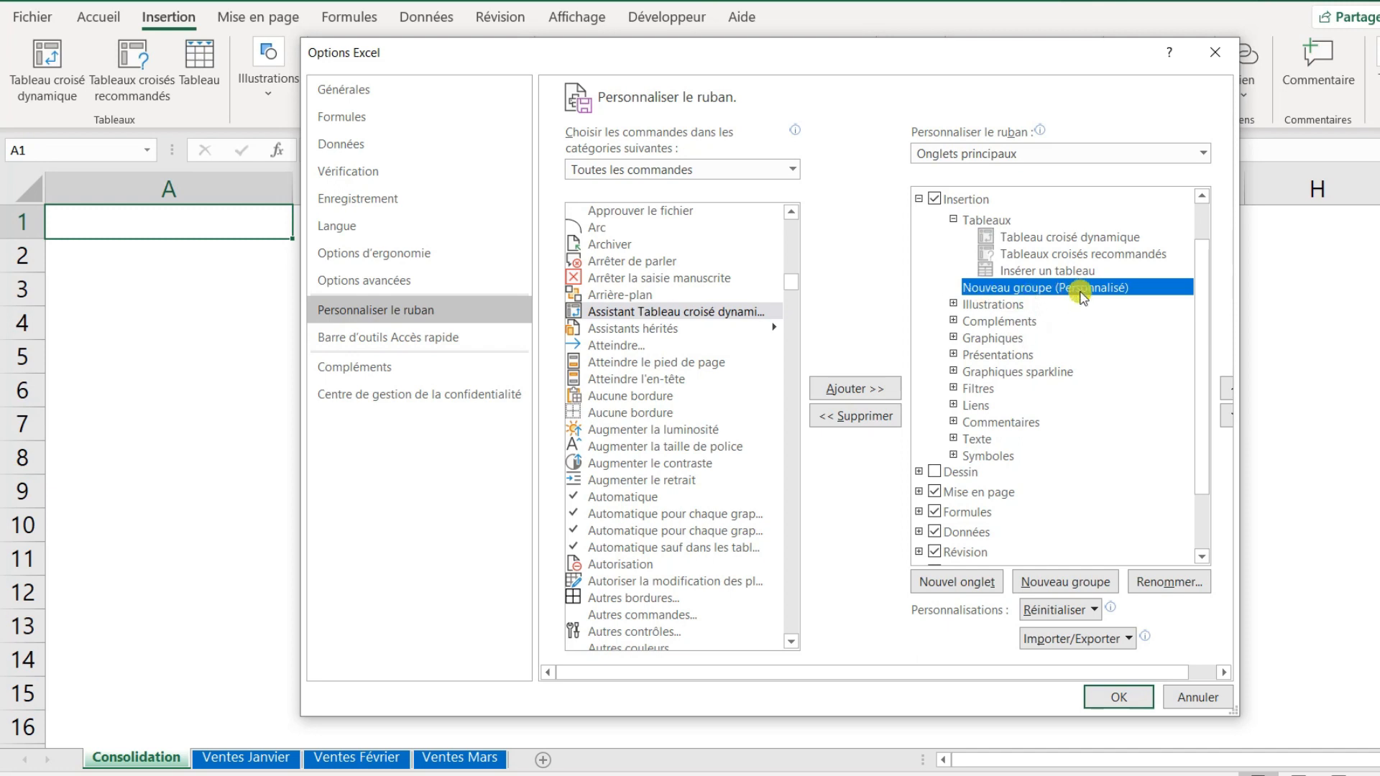
{"action": "left_click", "coordinate": [1144, 575]}
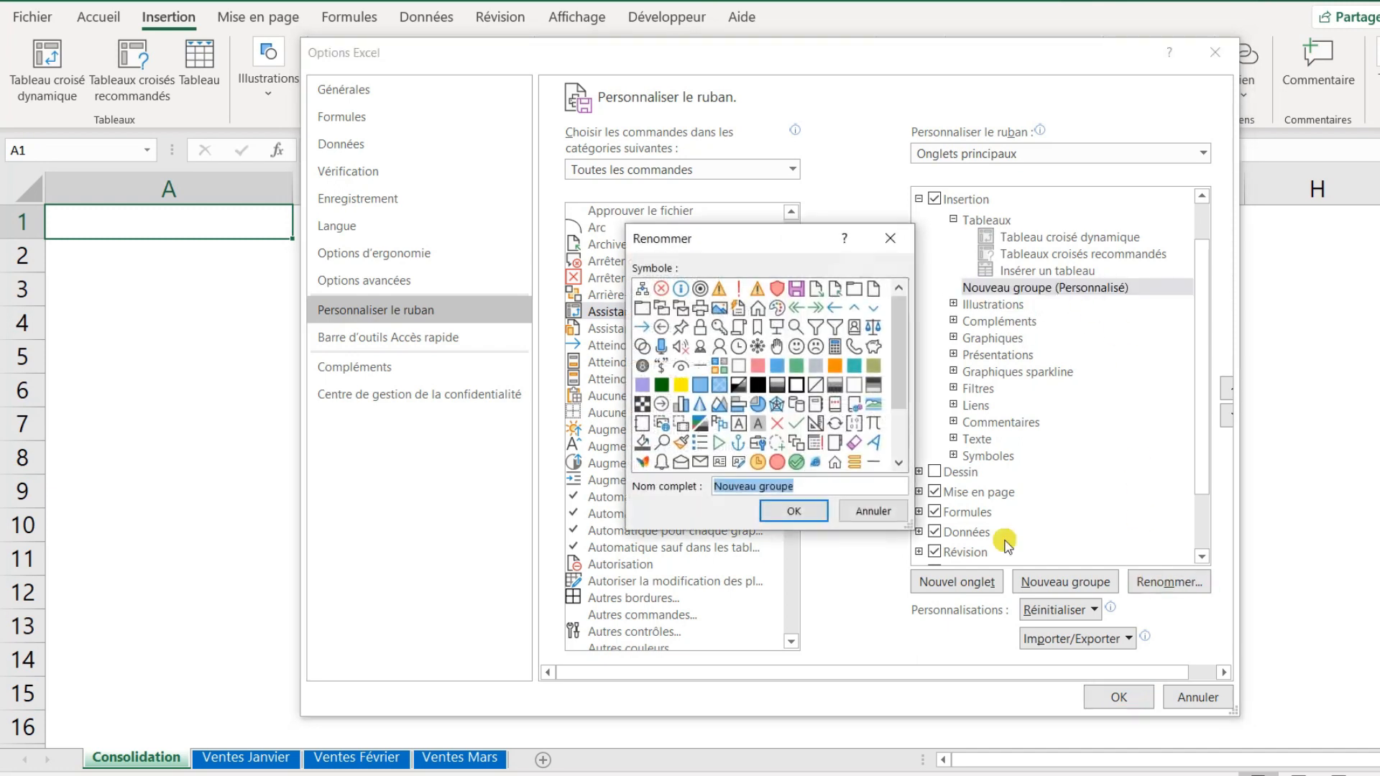
{"action": "type", "text": "Consolider"}
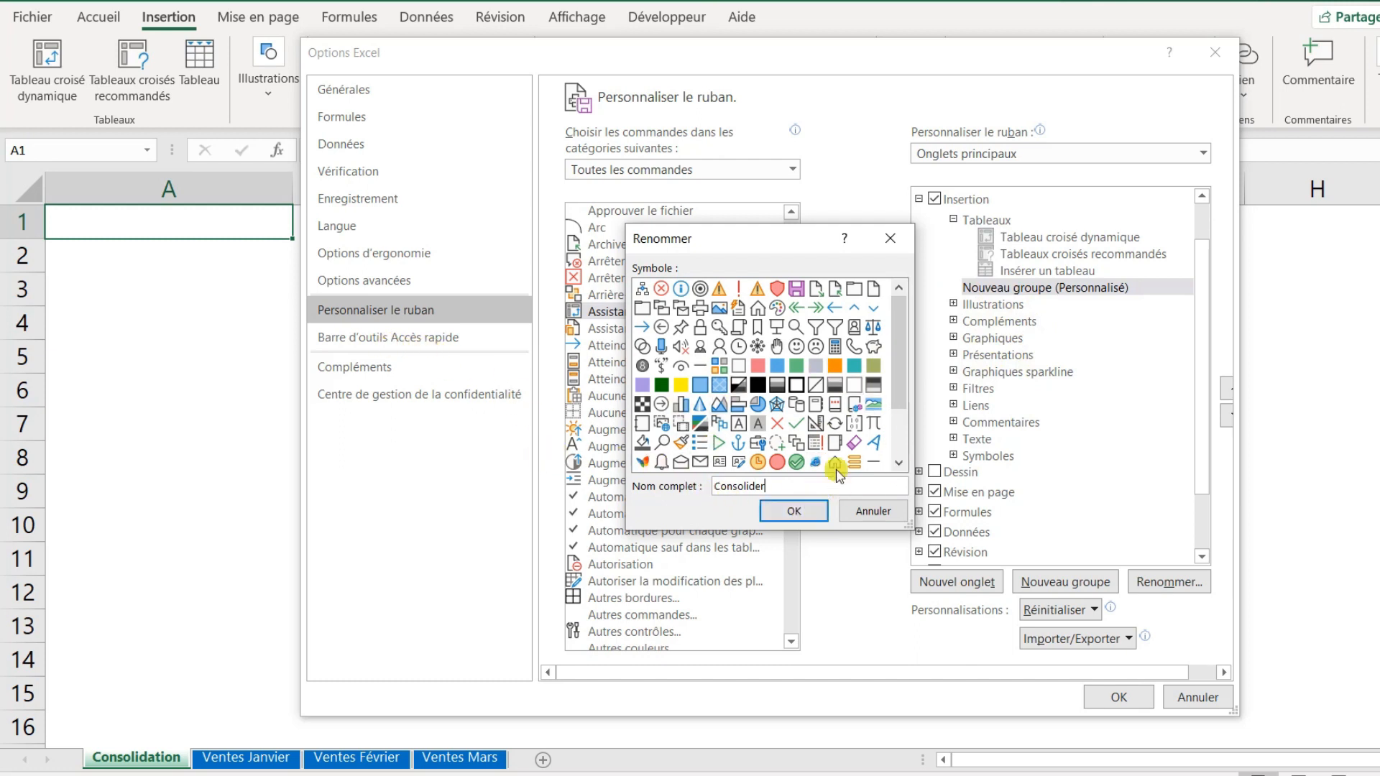
{"action": "left_click", "coordinate": [755, 424]}
{"action": "left_click", "coordinate": [791, 518]}
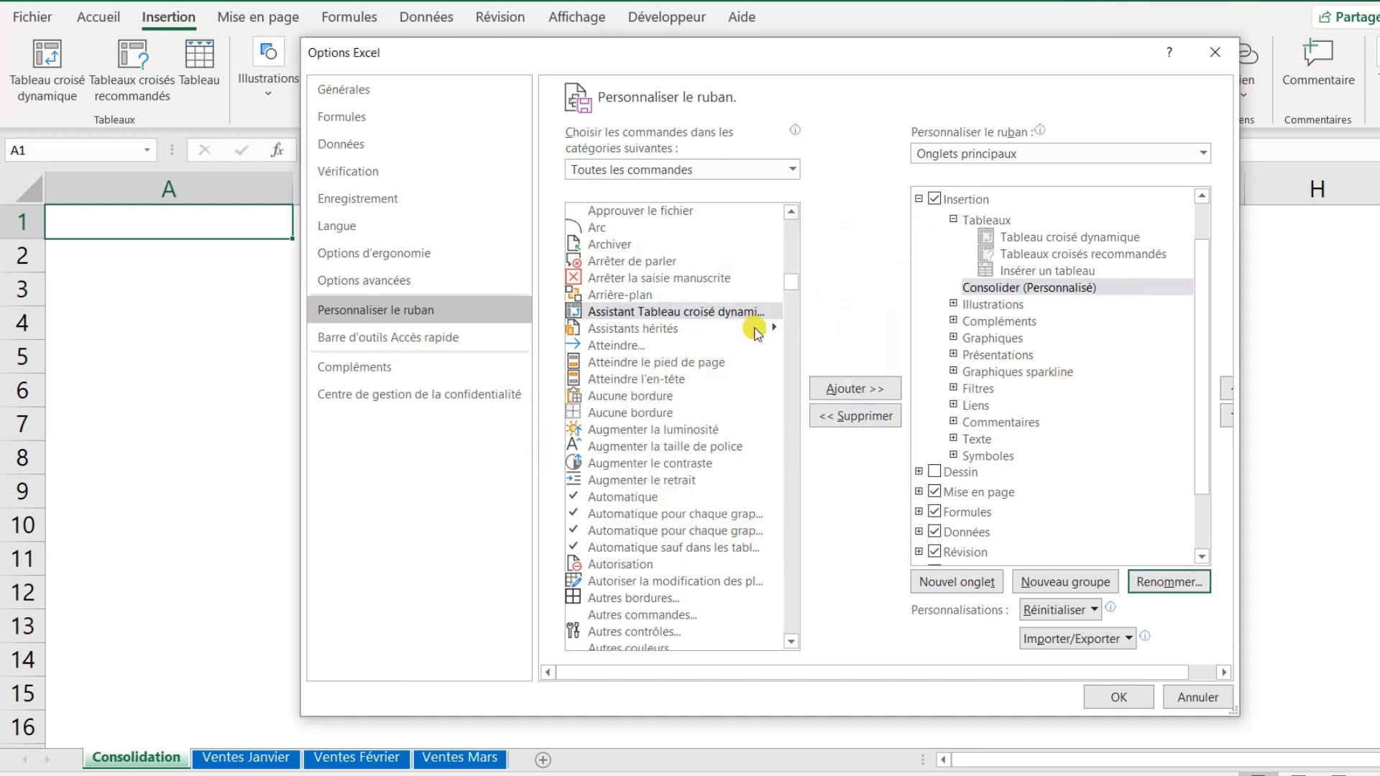
Step: Add the Assistant Tableau croisé dynamique command to the Consolider group and apply the ribbon customization
{"action": "left_click", "coordinate": [679, 318]}
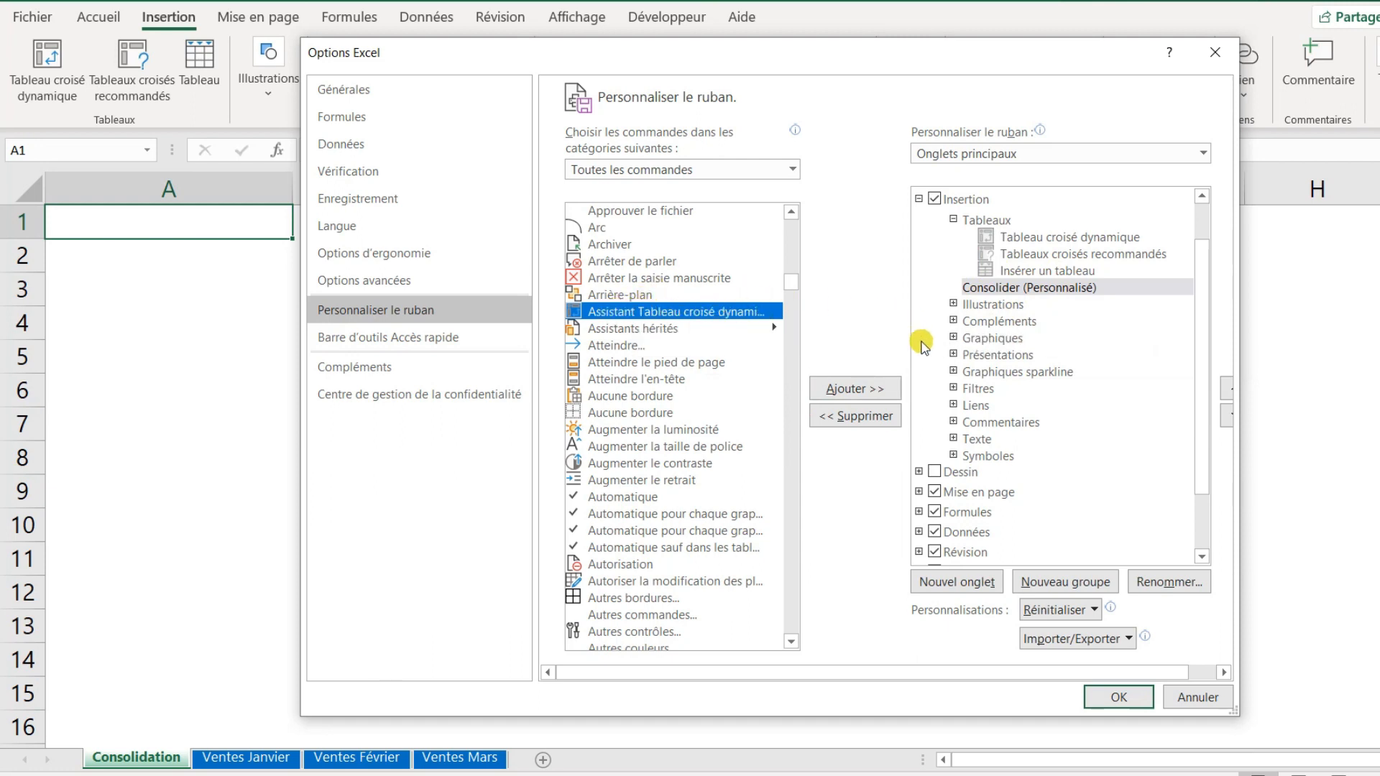
{"action": "left_click", "coordinate": [1063, 289]}
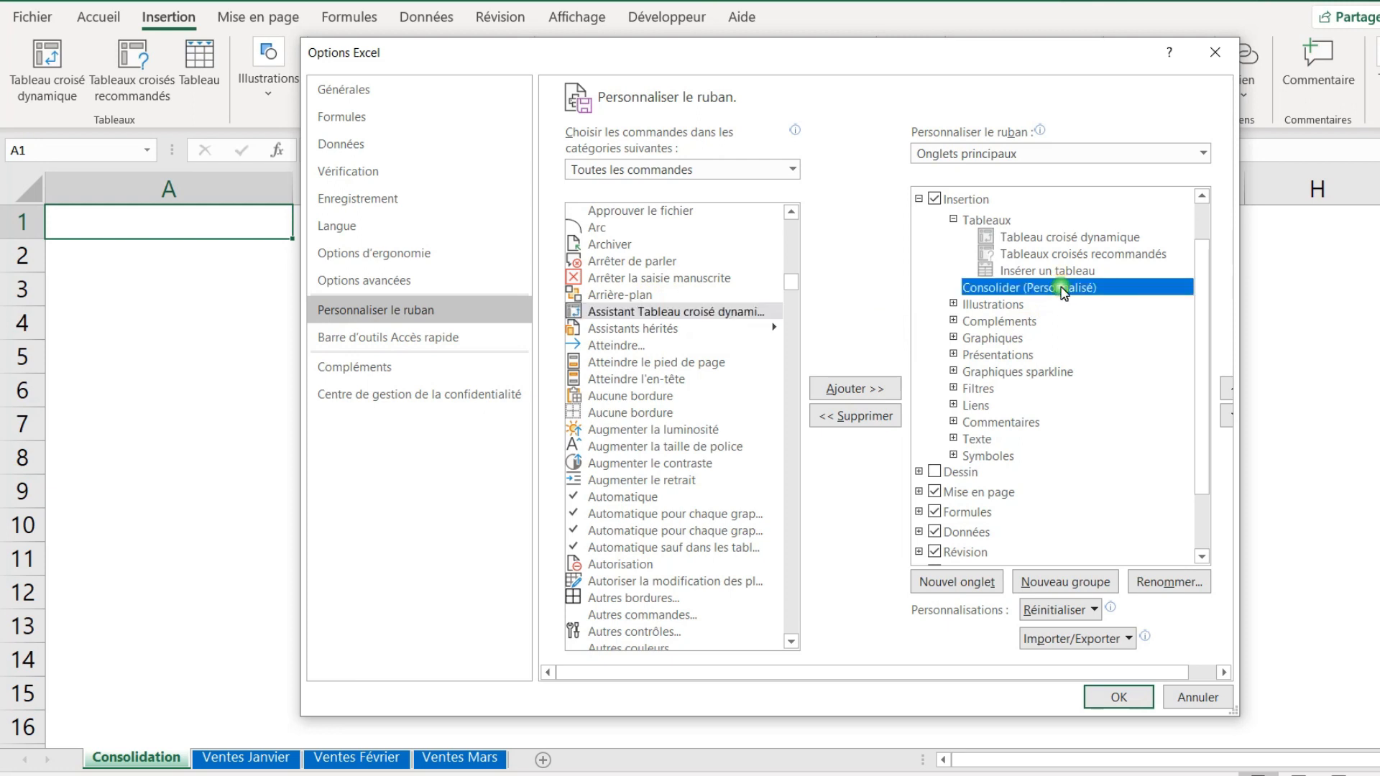
{"action": "left_click", "coordinate": [855, 391]}
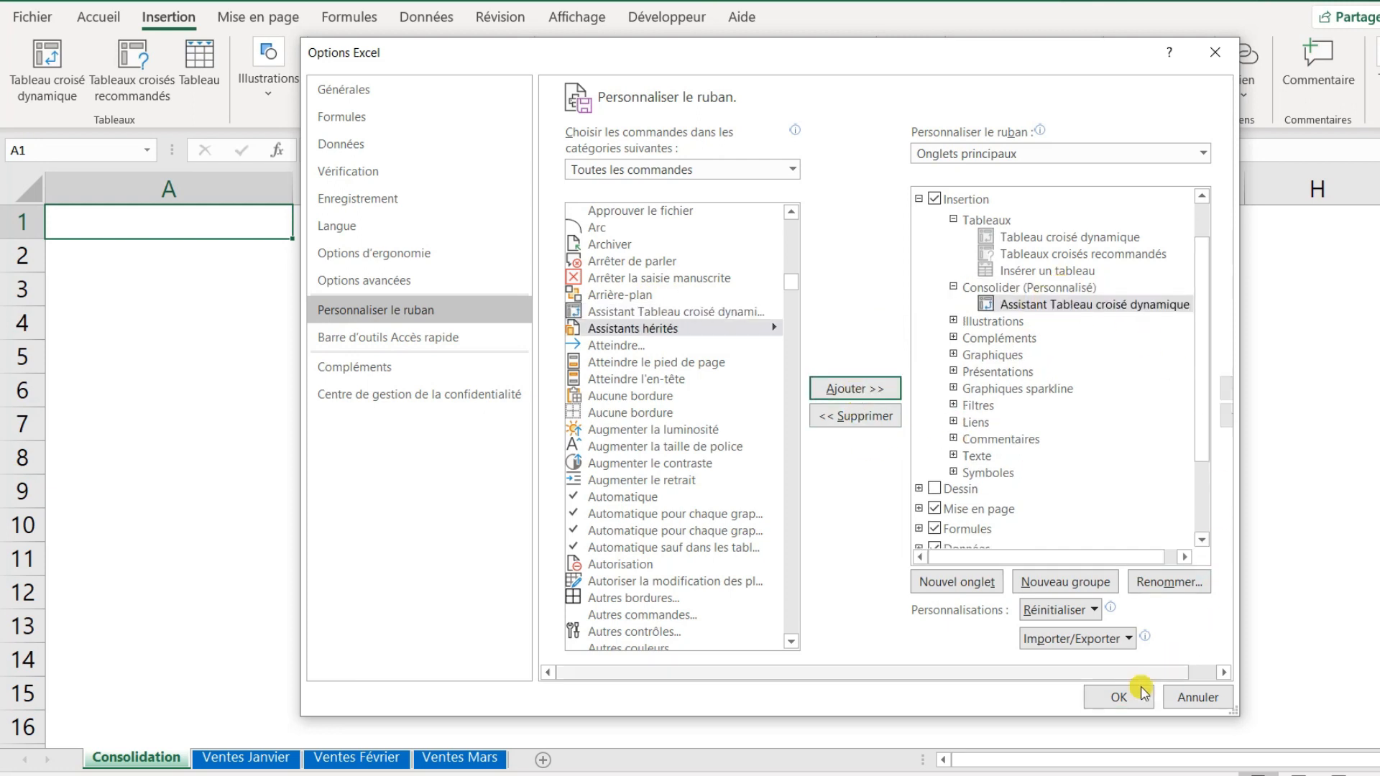
{"action": "left_click", "coordinate": [1120, 698]}
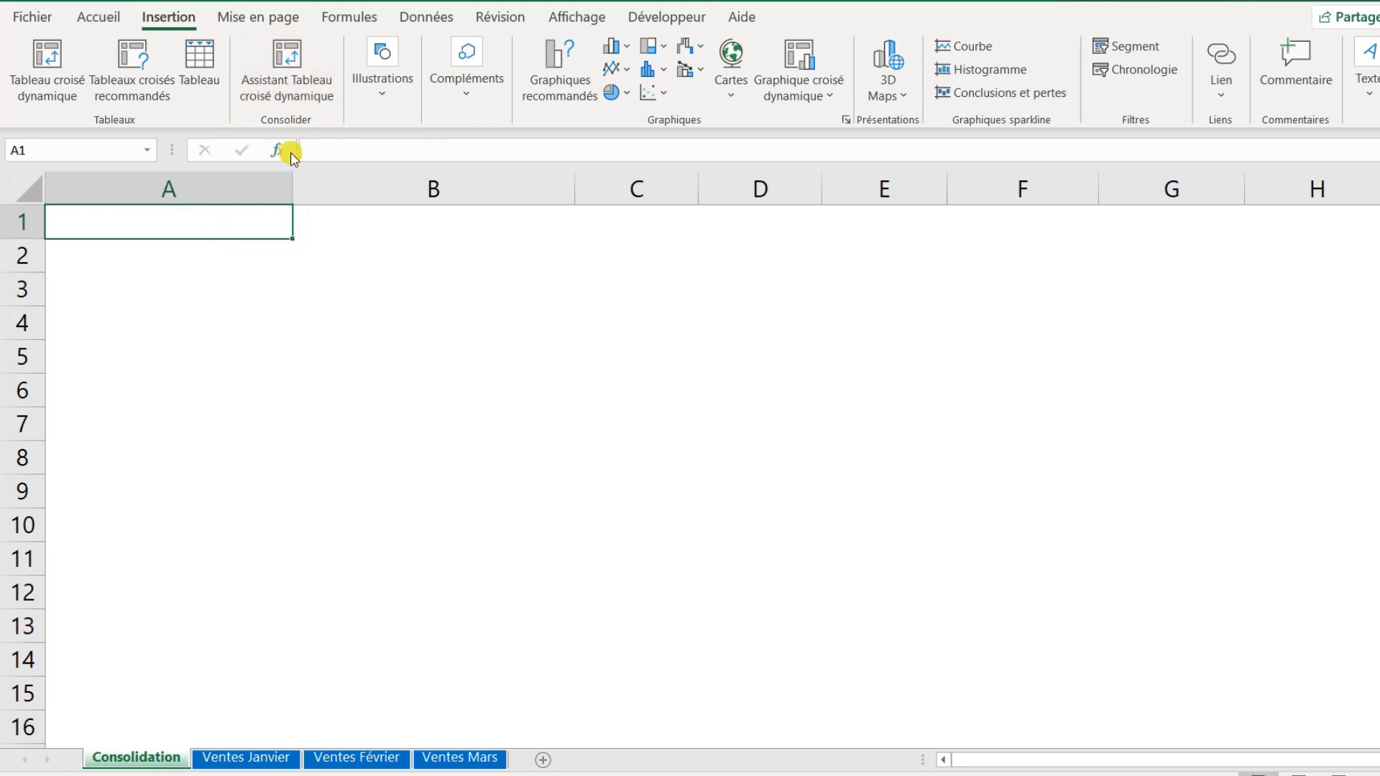
Step: Start the PivotTable wizard for a Tableau croisé dynamique from Plages de feuilles de calcul avec étiquettes, with a single automatically created page field
{"action": "left_click", "coordinate": [291, 79]}
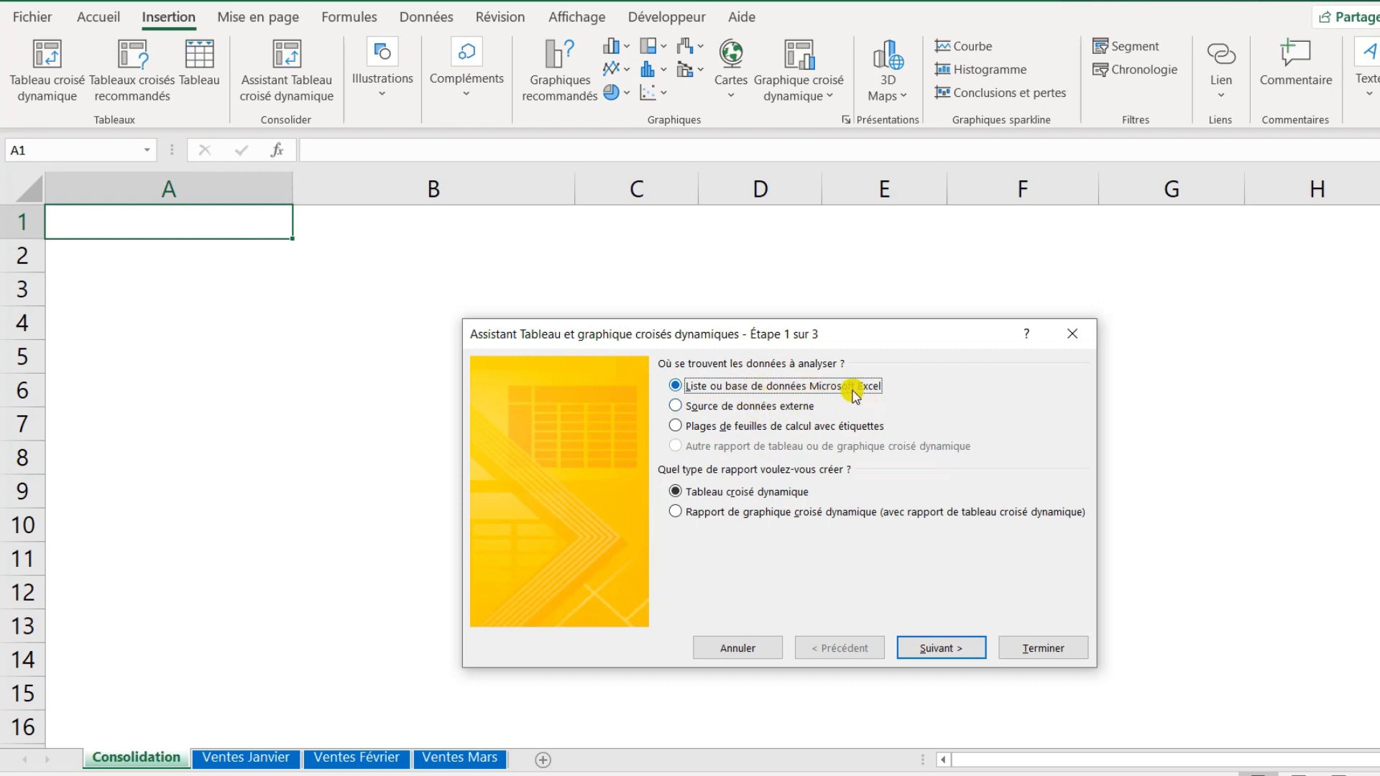
{"action": "left_click", "coordinate": [711, 407]}
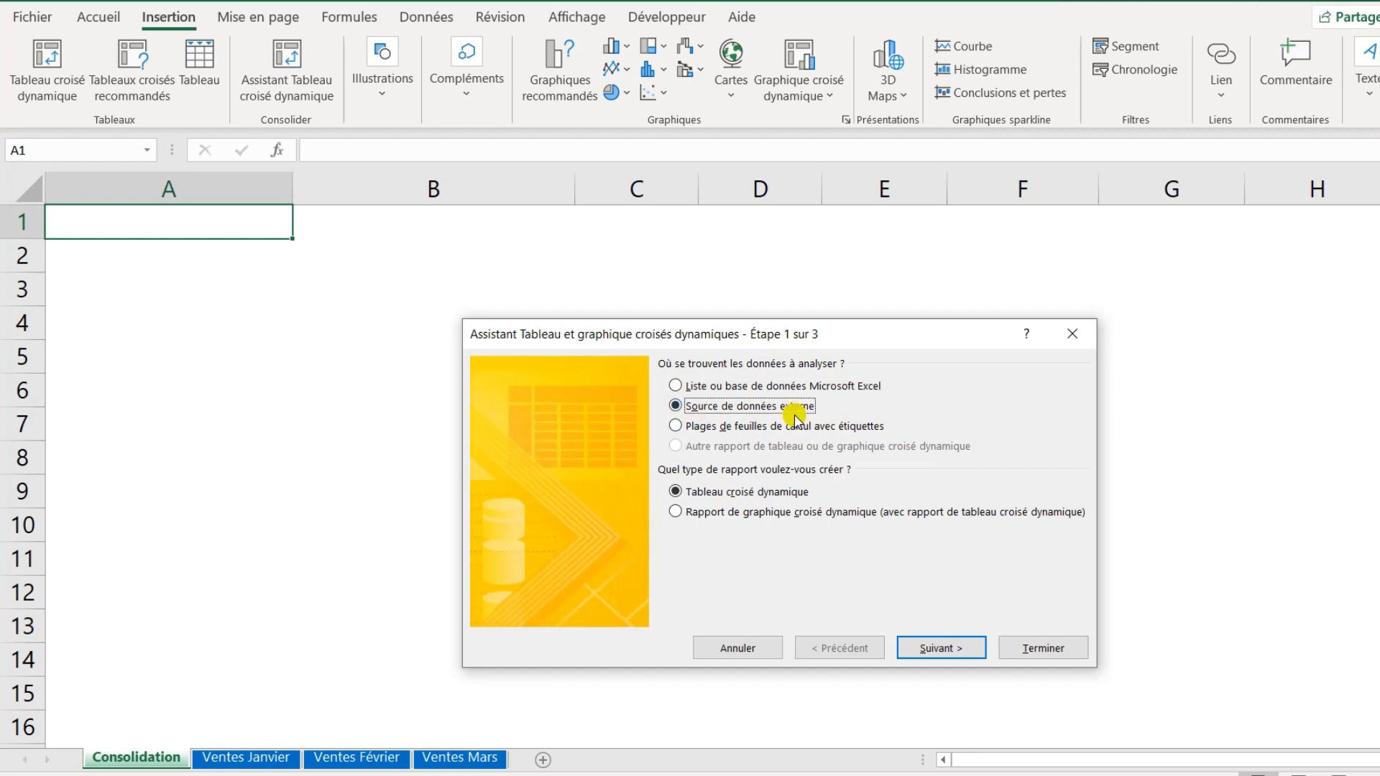
{"action": "left_click", "coordinate": [677, 427]}
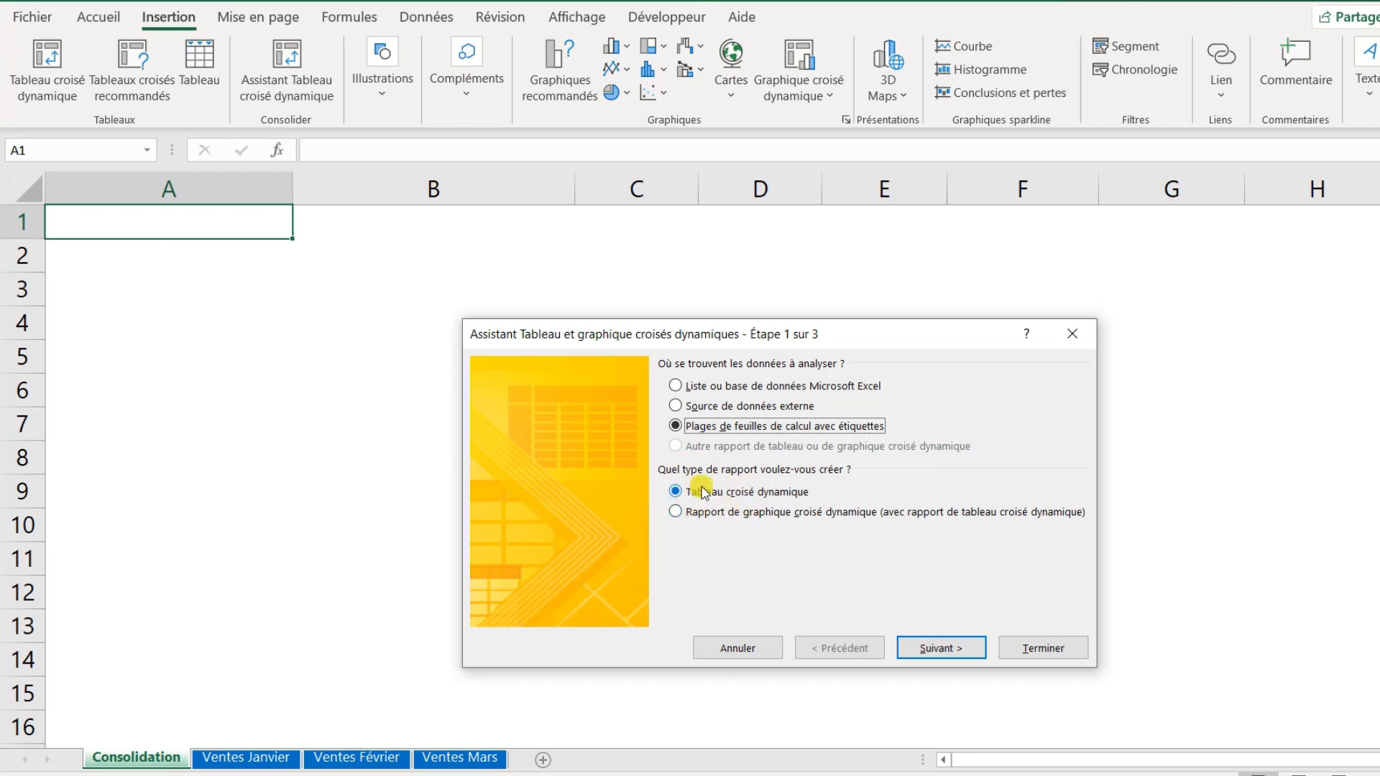
{"action": "left_click", "coordinate": [941, 651]}
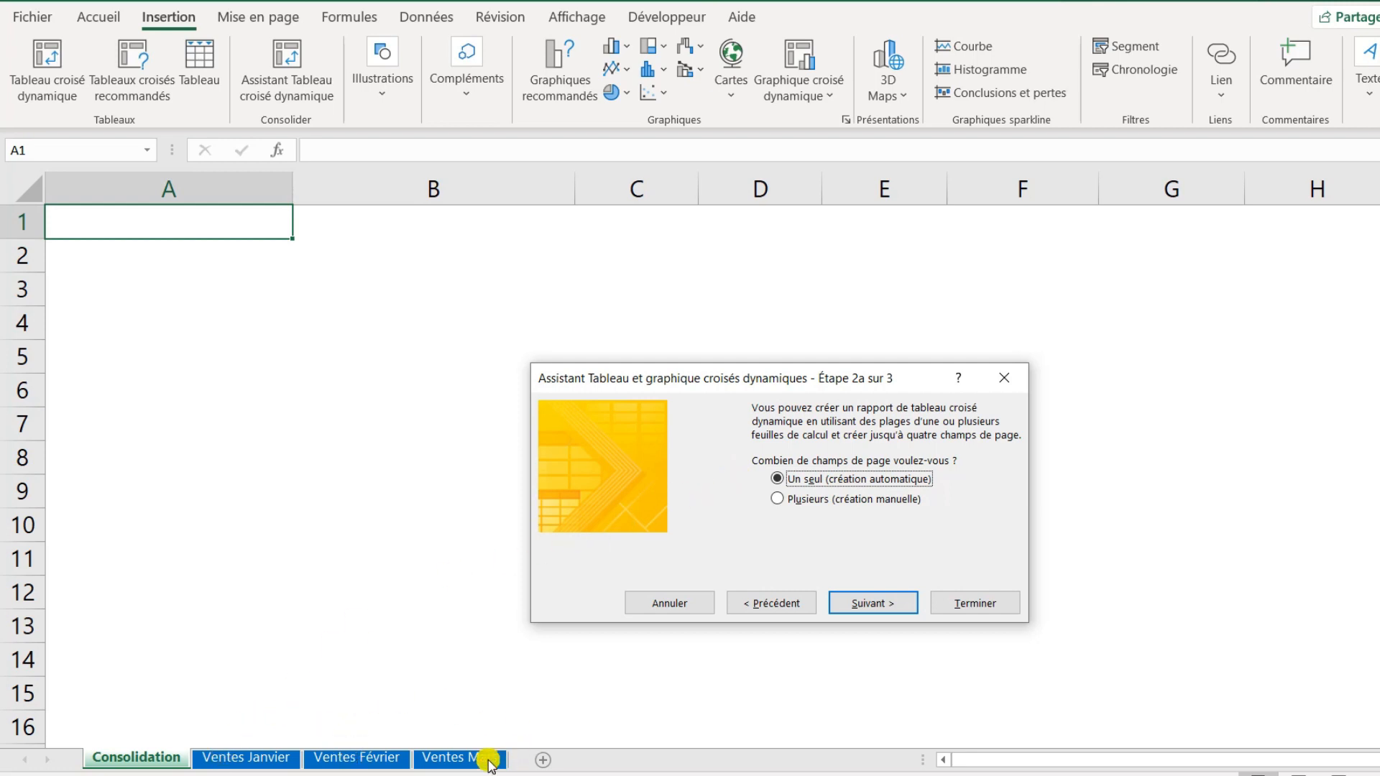
{"action": "left_click", "coordinate": [779, 502]}
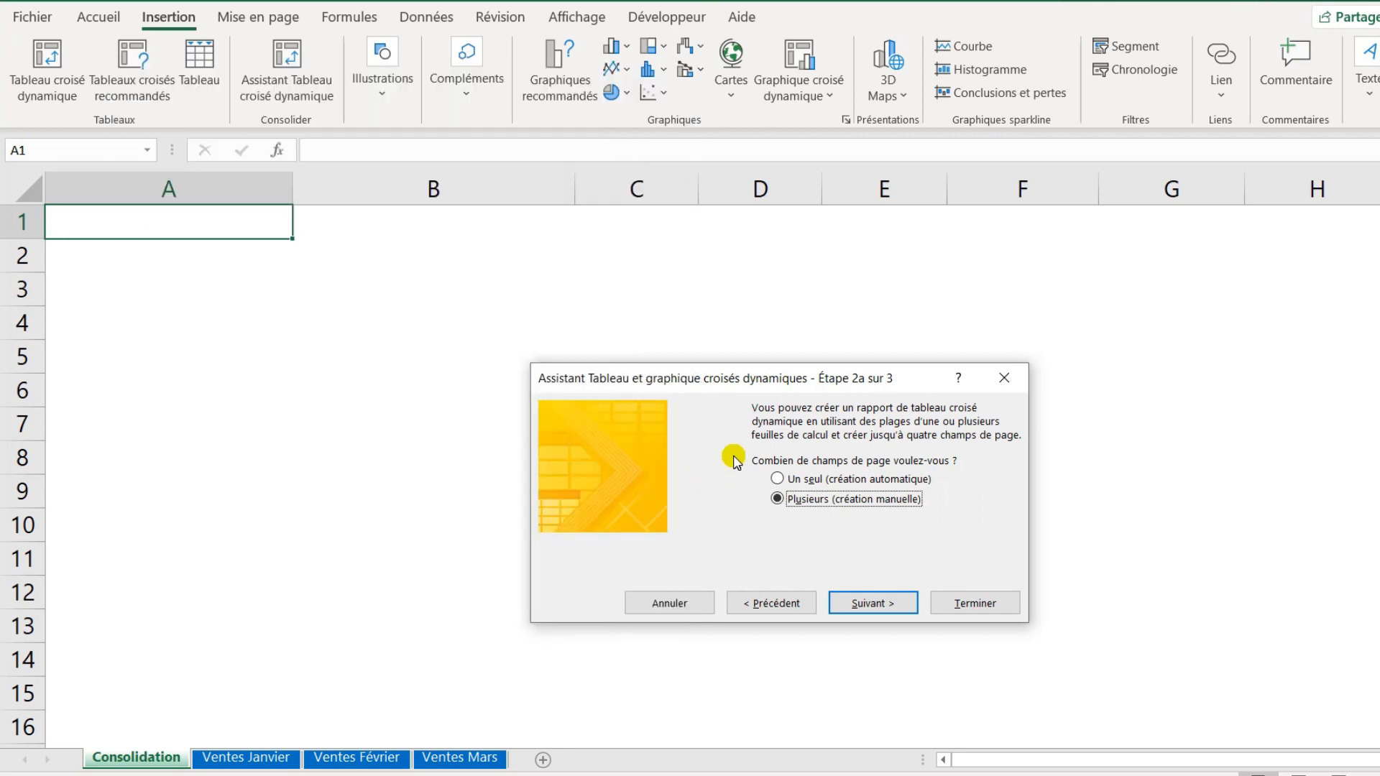
{"action": "left_click", "coordinate": [777, 481]}
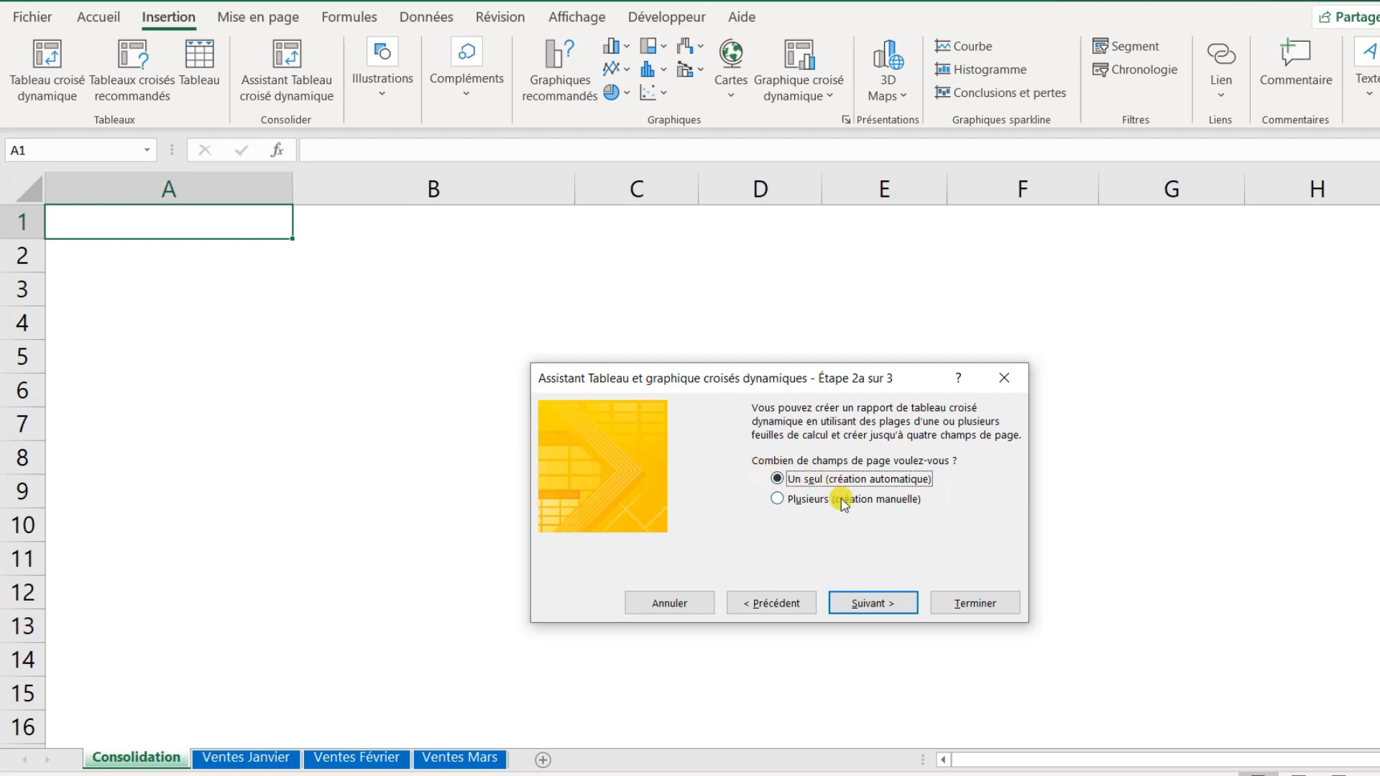
{"action": "left_click", "coordinate": [875, 606]}
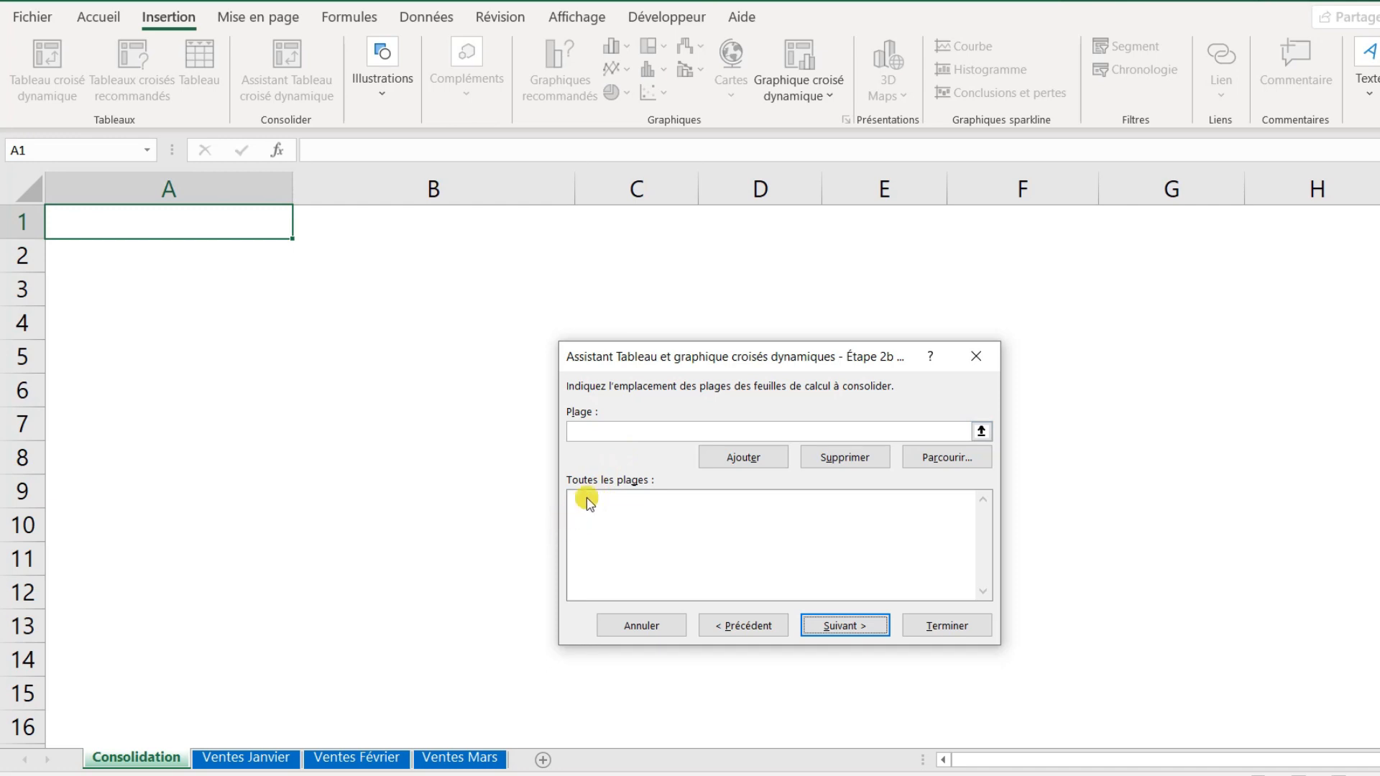
Step: Add range A2:D6 of Ventes Janvier and range A2:D6 of Ventes Février to the ranges to consolidate
{"action": "left_click", "coordinate": [625, 435]}
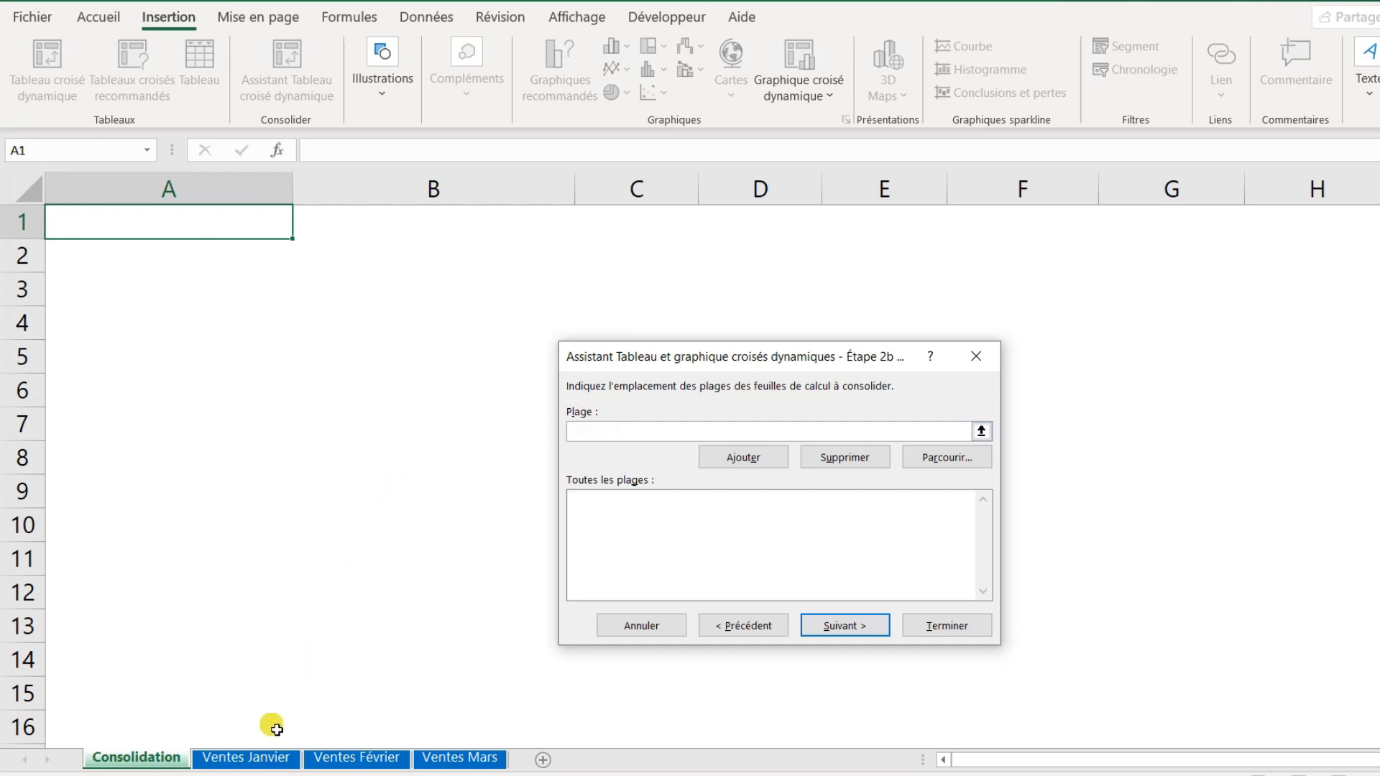
{"action": "left_click", "coordinate": [264, 758]}
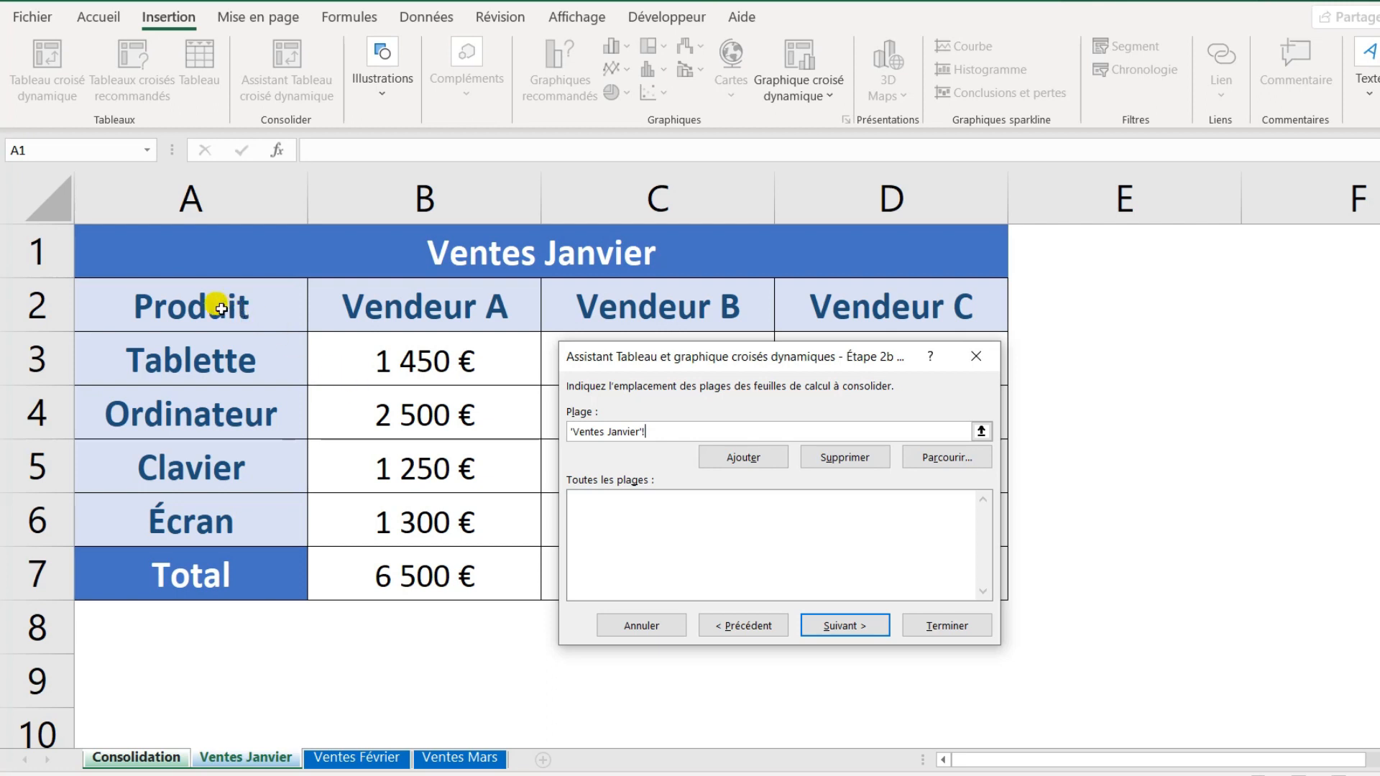
{"action": "left_click_drag", "start_coordinate": [220, 308], "coordinate": [818, 505]}
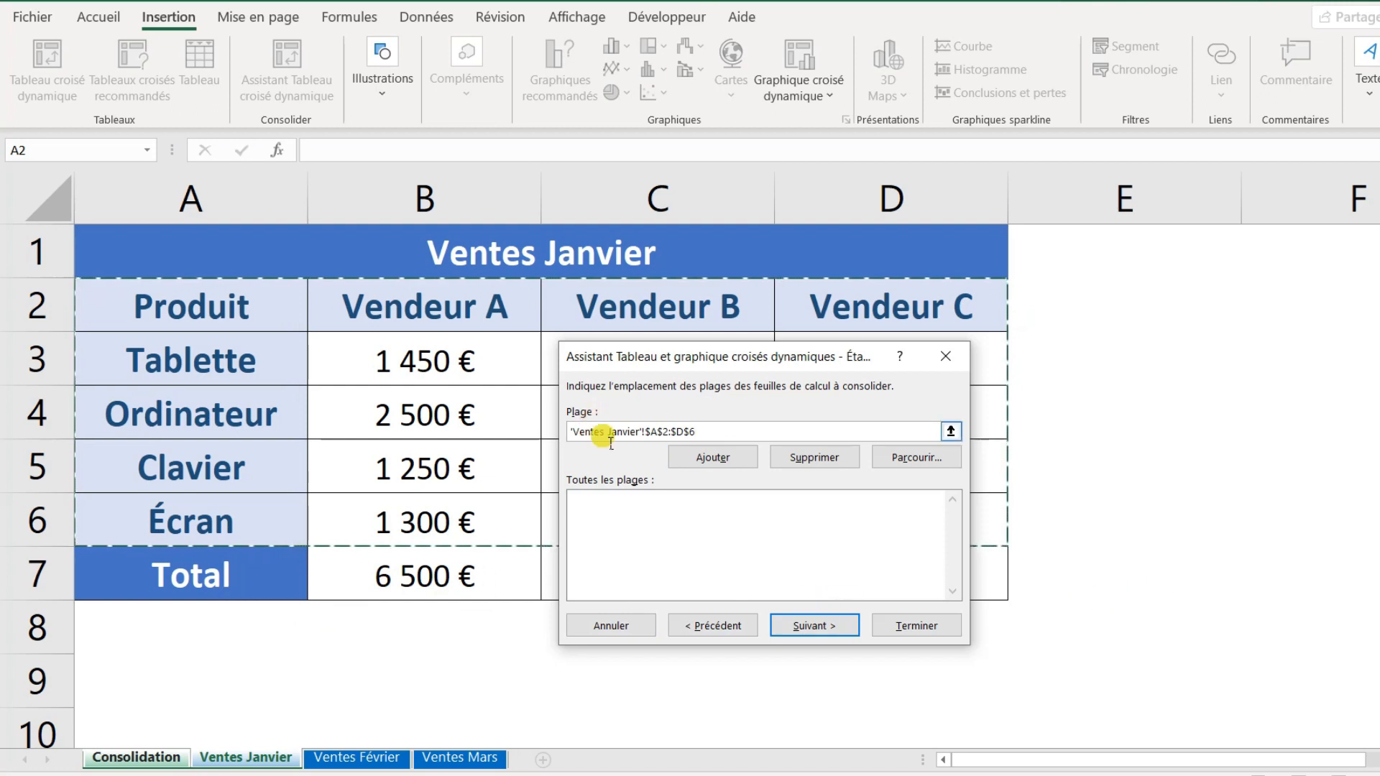
{"action": "left_click", "coordinate": [706, 458]}
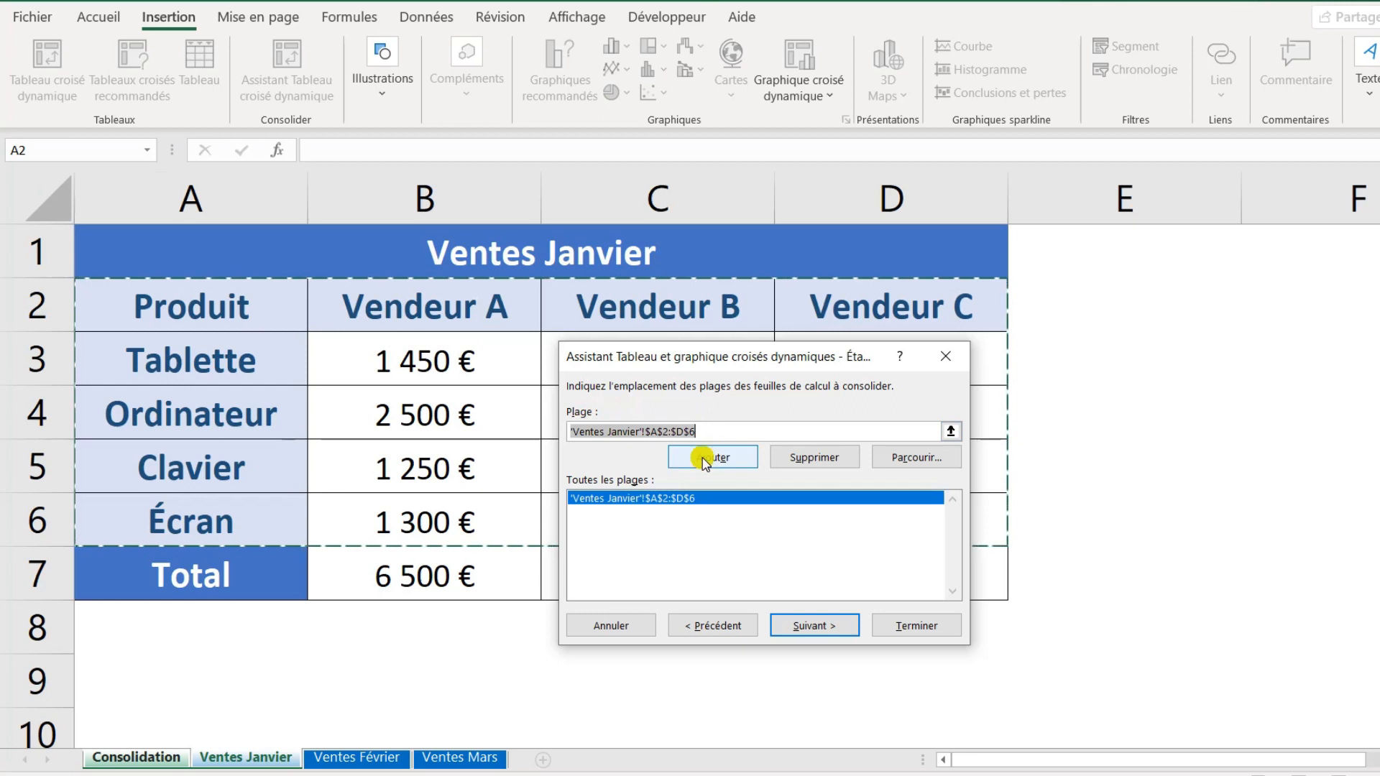
{"action": "left_click", "coordinate": [386, 756]}
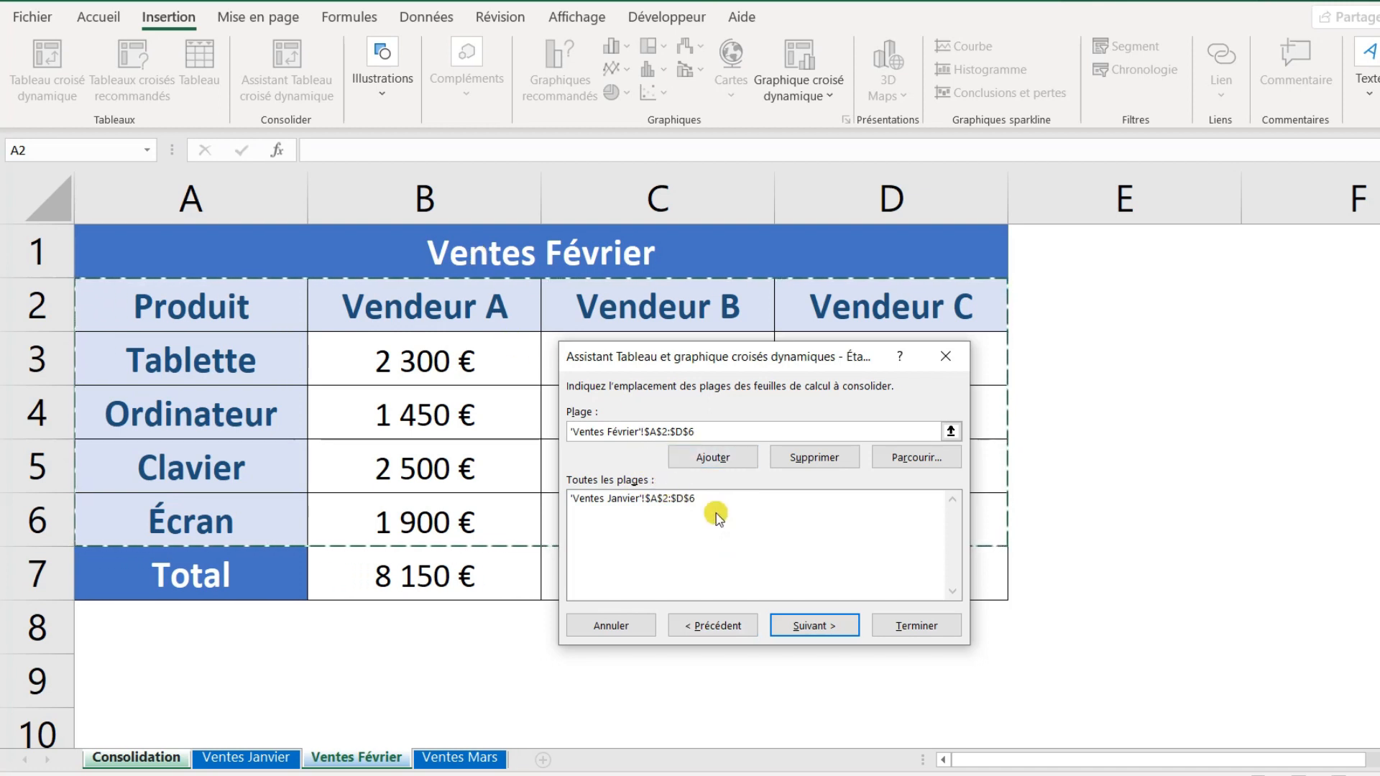
{"action": "left_click", "coordinate": [713, 457]}
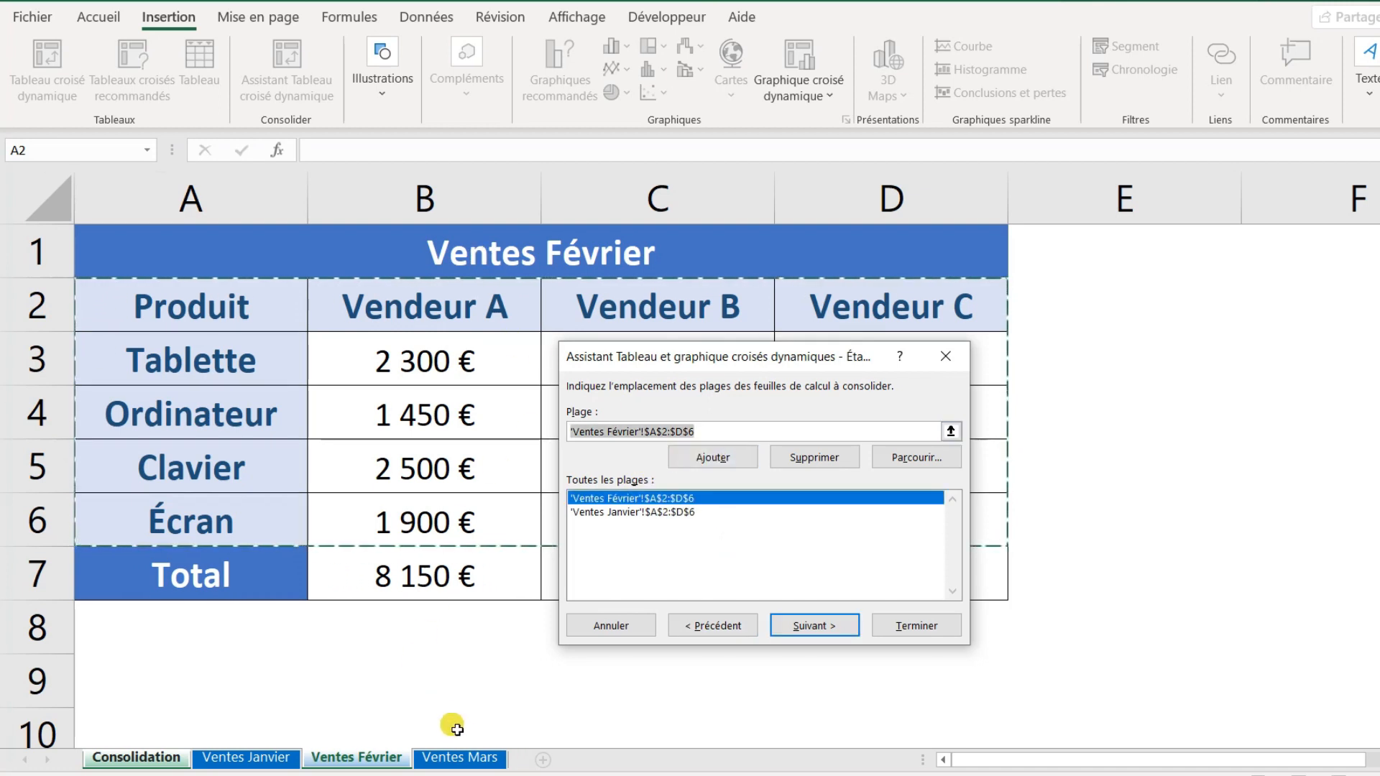
Step: Add range A2:E7 of the Ventes Mars sheet to the ranges to consolidate
{"action": "left_click", "coordinate": [453, 757]}
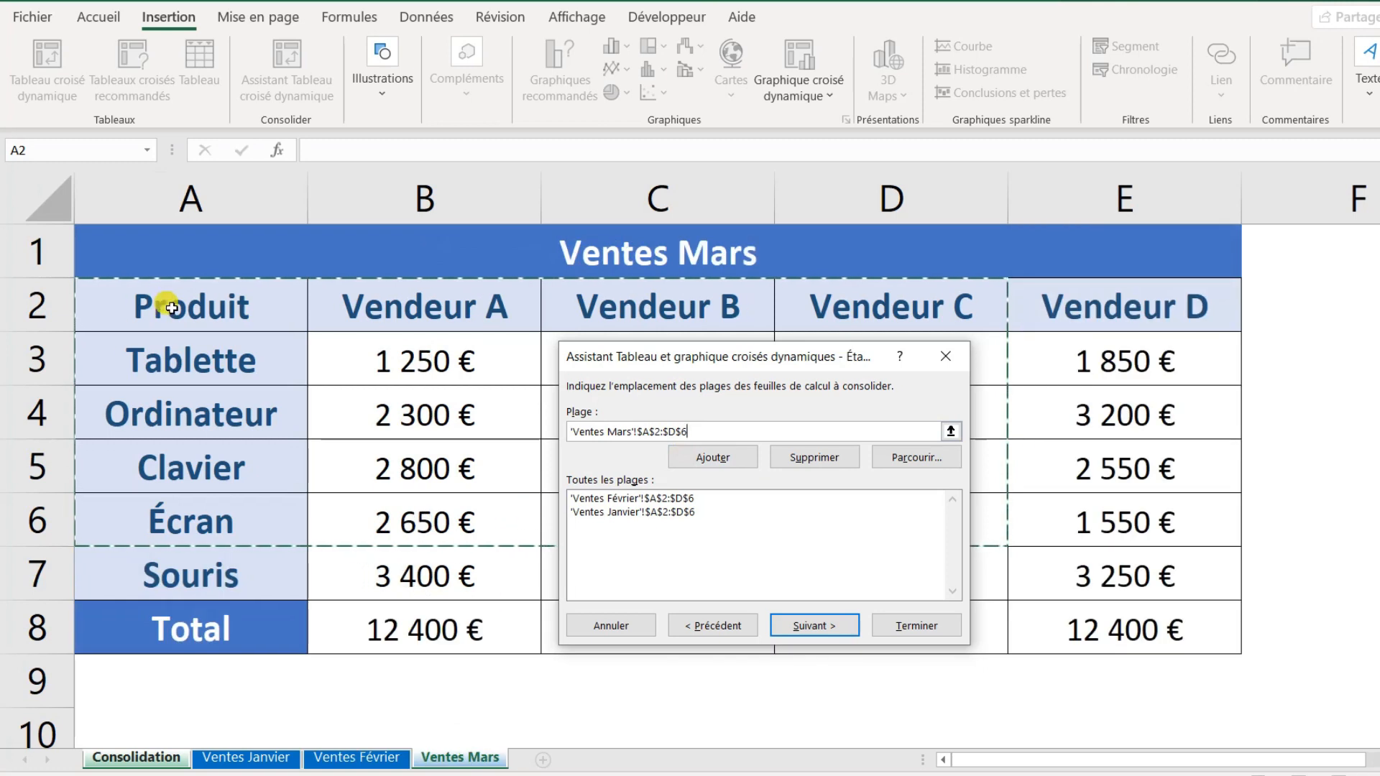
{"action": "left_click_drag", "start_coordinate": [159, 302], "coordinate": [1062, 571]}
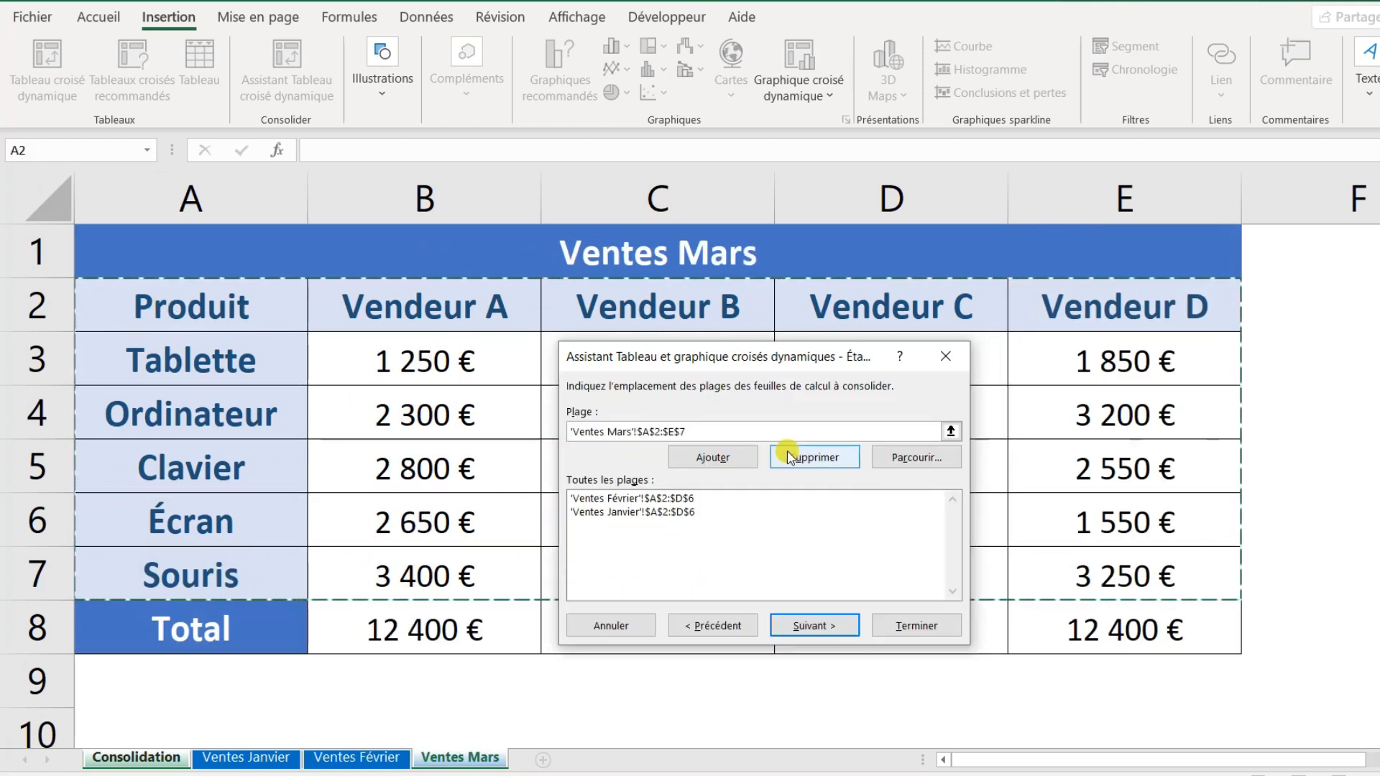
{"action": "left_click", "coordinate": [713, 457]}
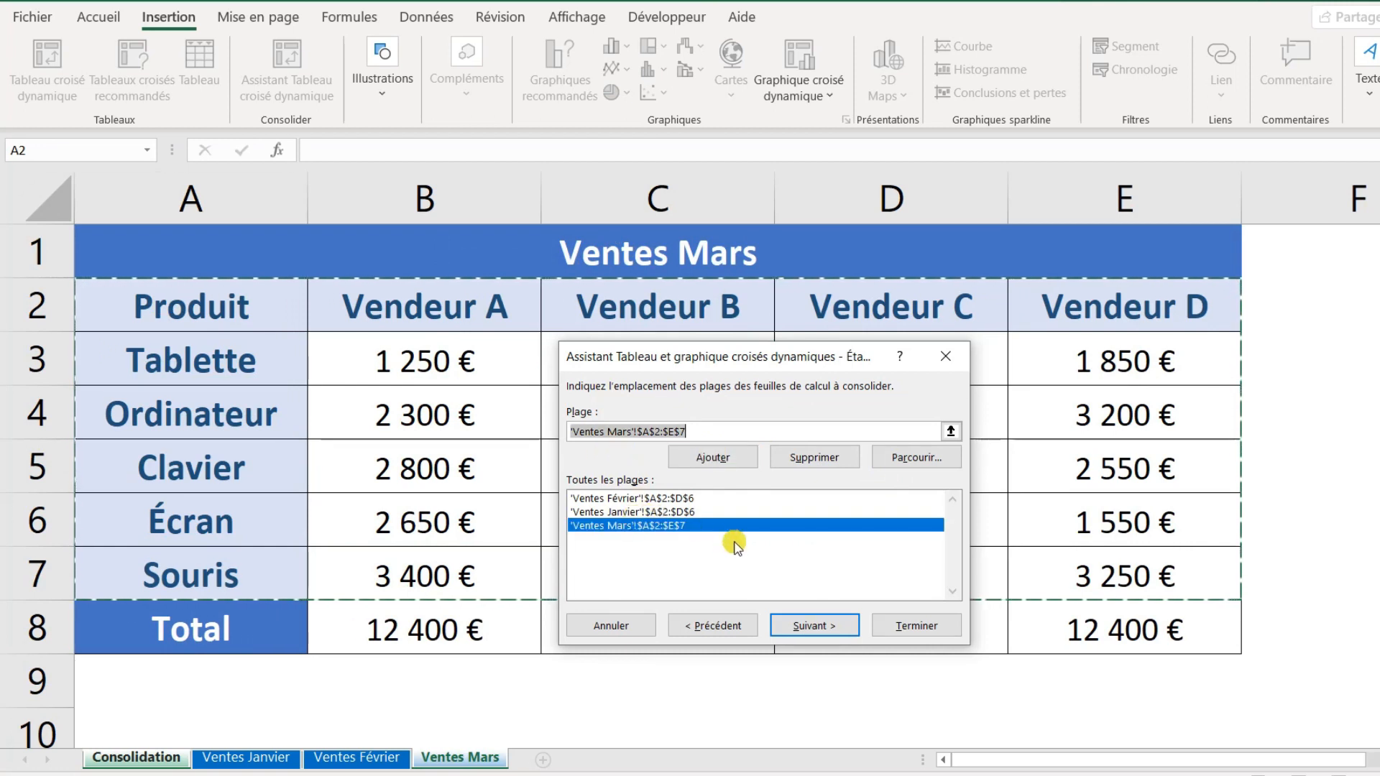
Step: Place the pivot table report on the existing Consolidation sheet at cell A1 and finish the wizard
{"action": "left_click", "coordinate": [810, 626]}
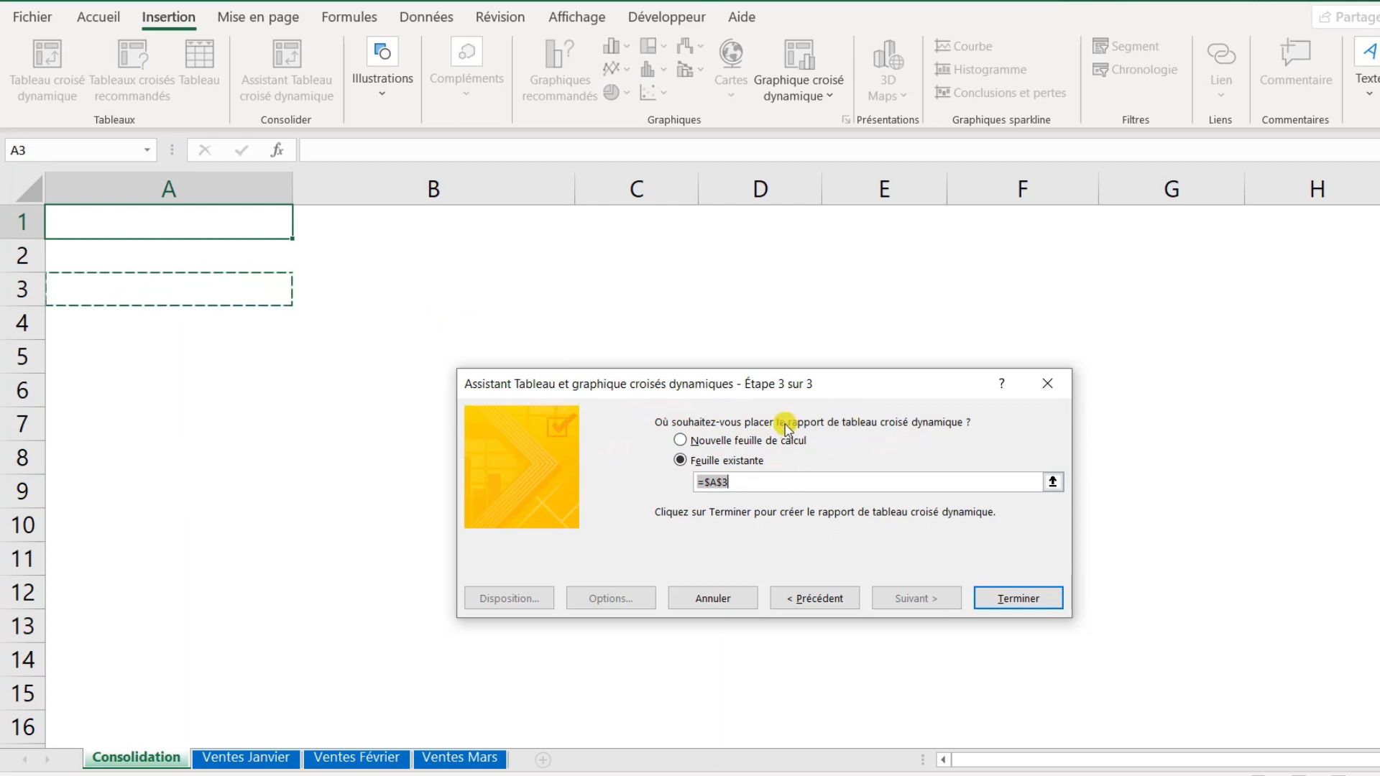
{"action": "left_click", "coordinate": [684, 441]}
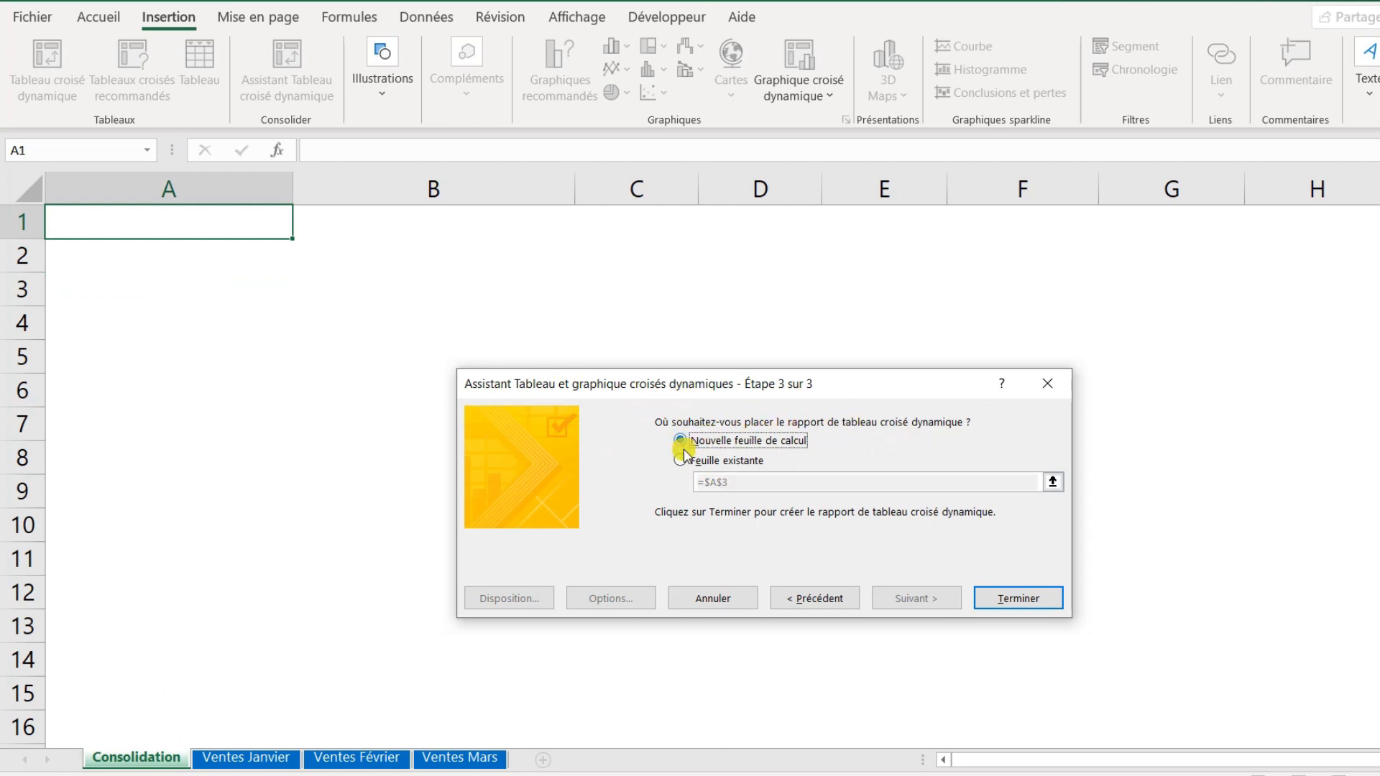
{"action": "left_click", "coordinate": [682, 461]}
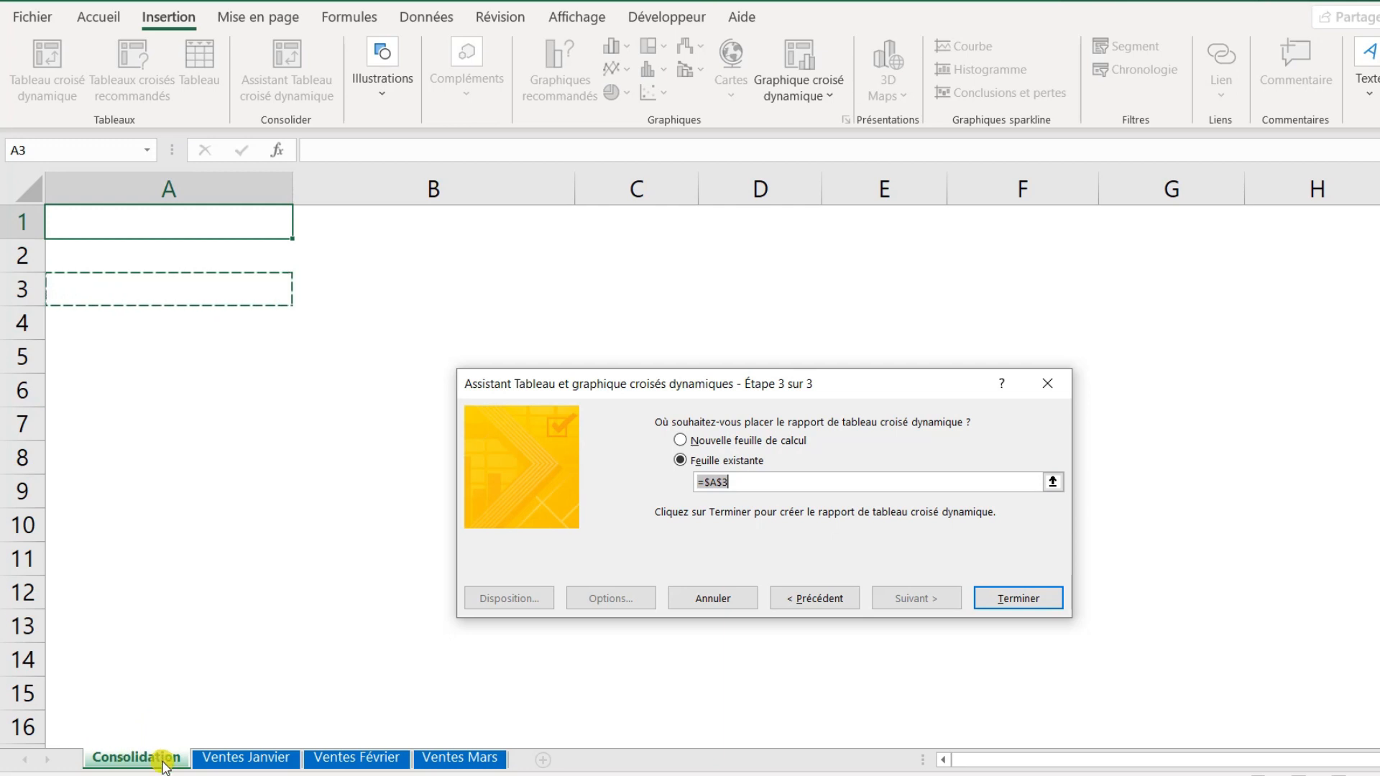
{"action": "left_click", "coordinate": [139, 237]}
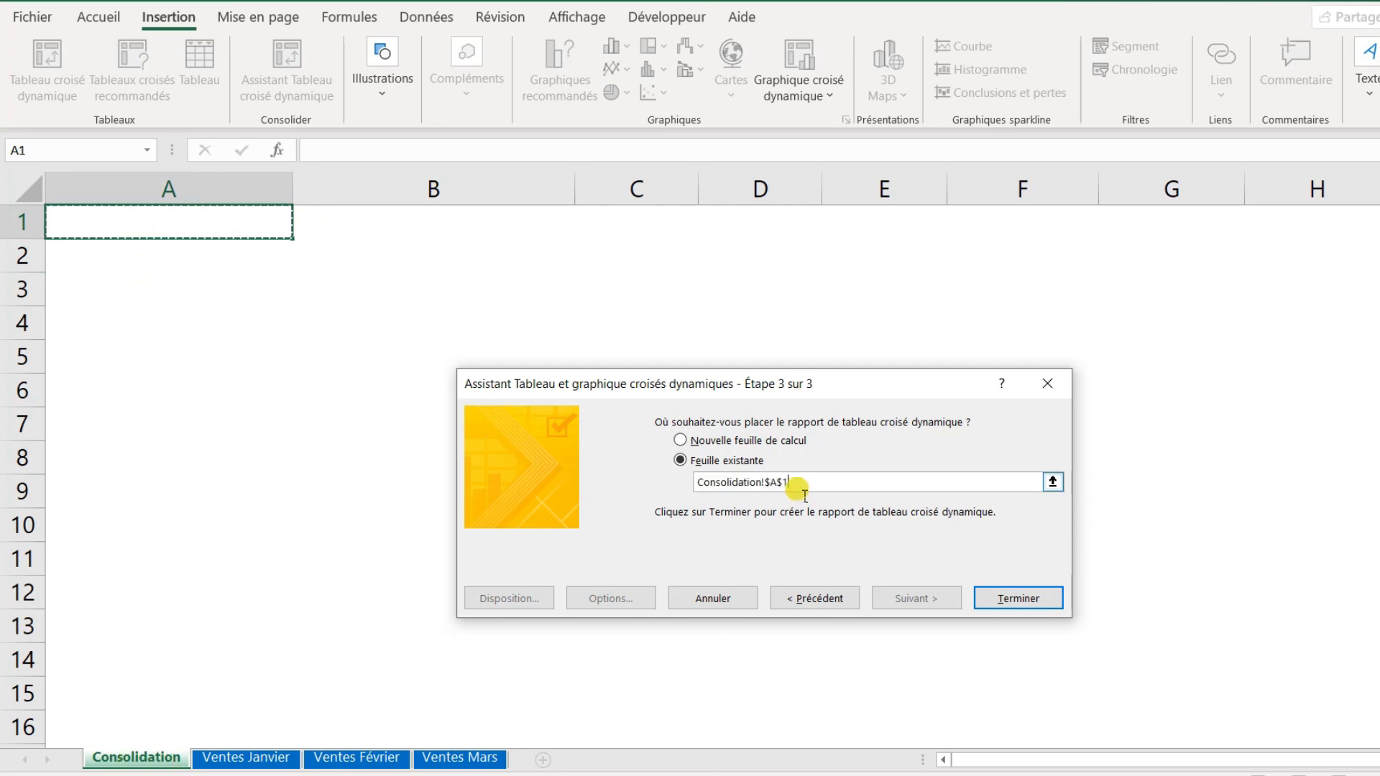
{"action": "left_click", "coordinate": [1030, 609]}
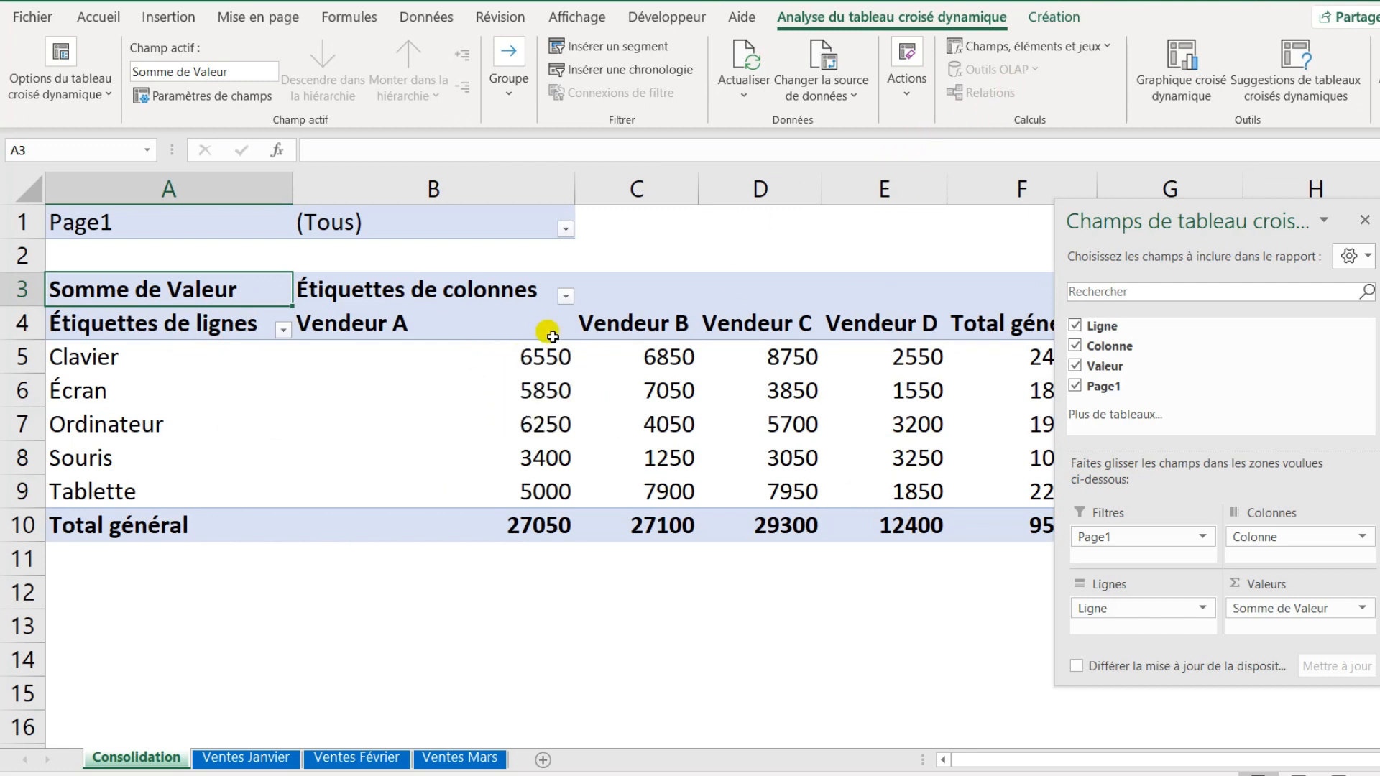
Step: Turn off the pivot table's grand totals for both rows and columns
{"action": "left_click", "coordinate": [1053, 22]}
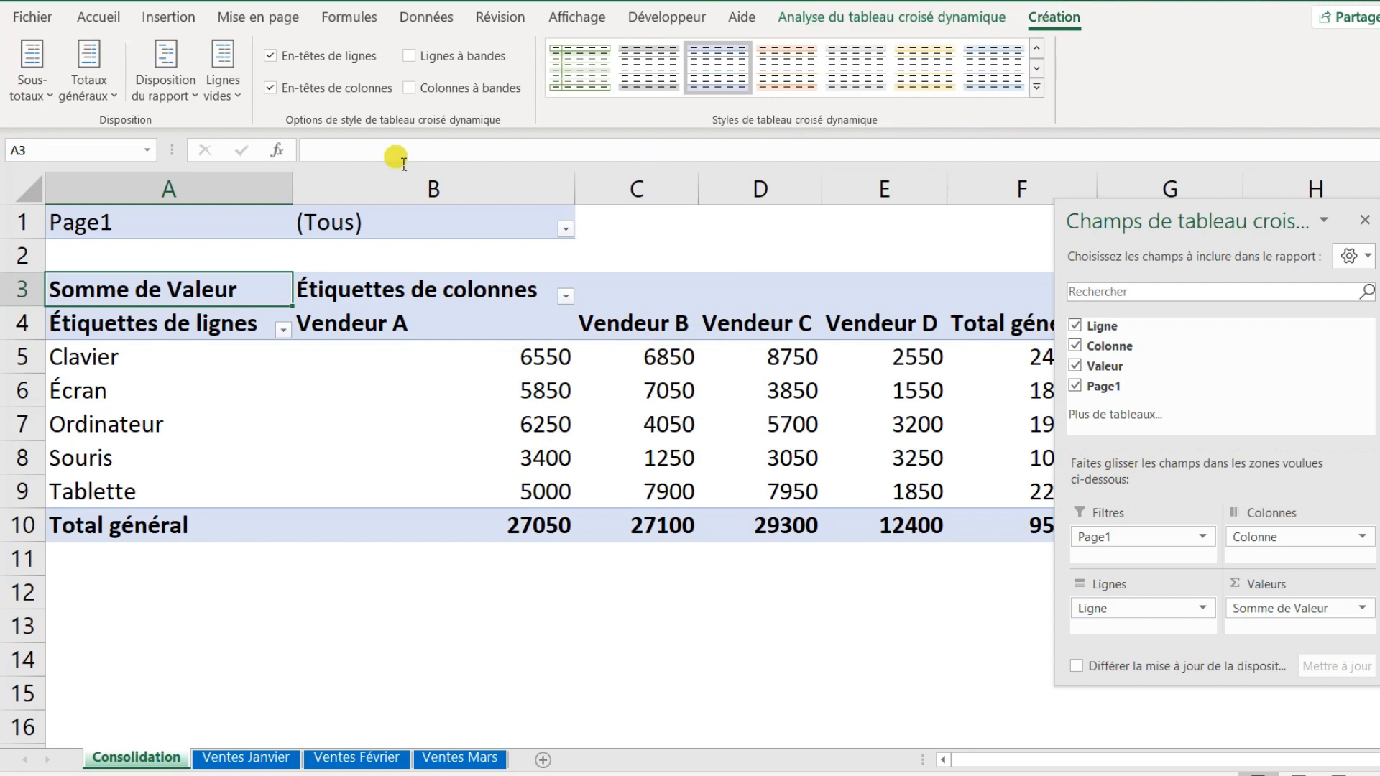
{"action": "left_click", "coordinate": [41, 105]}
{"action": "left_click", "coordinate": [87, 85]}
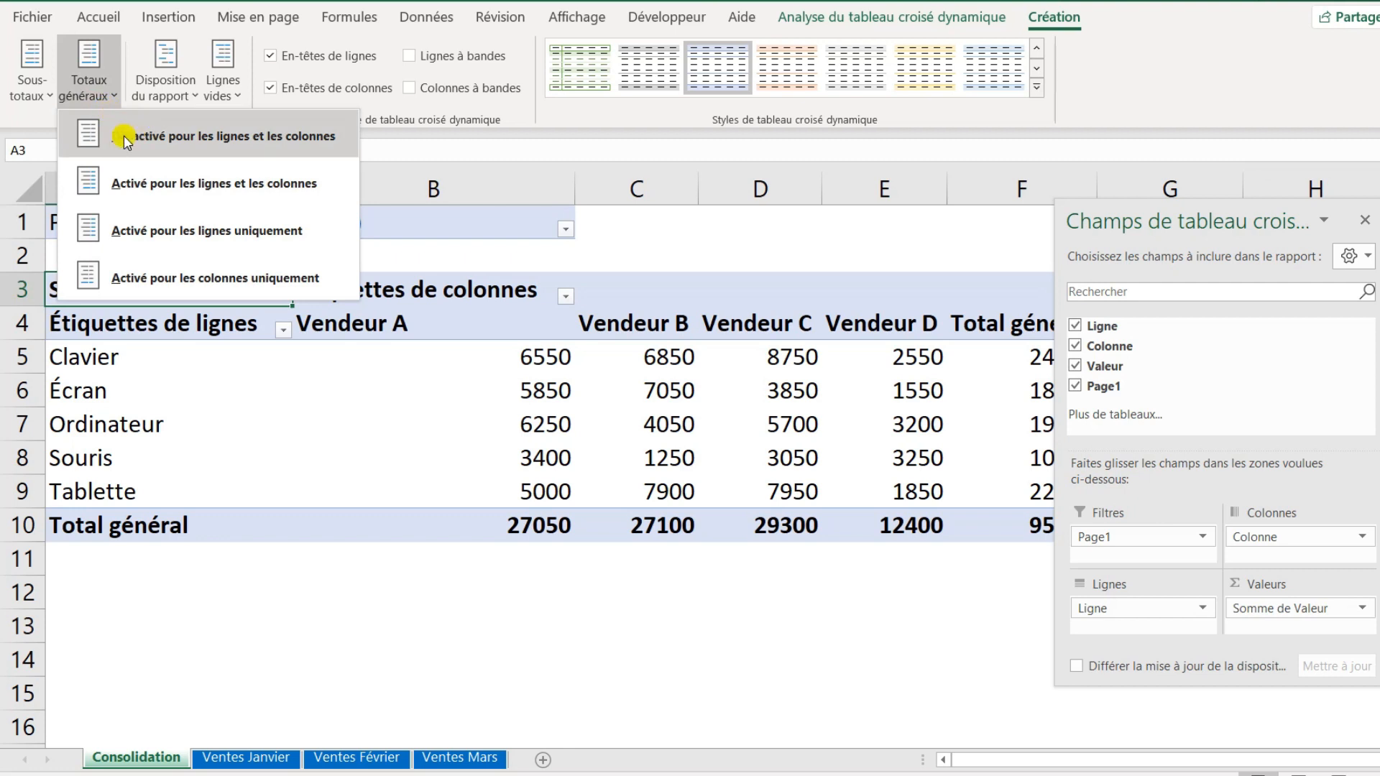
{"action": "left_click", "coordinate": [186, 143]}
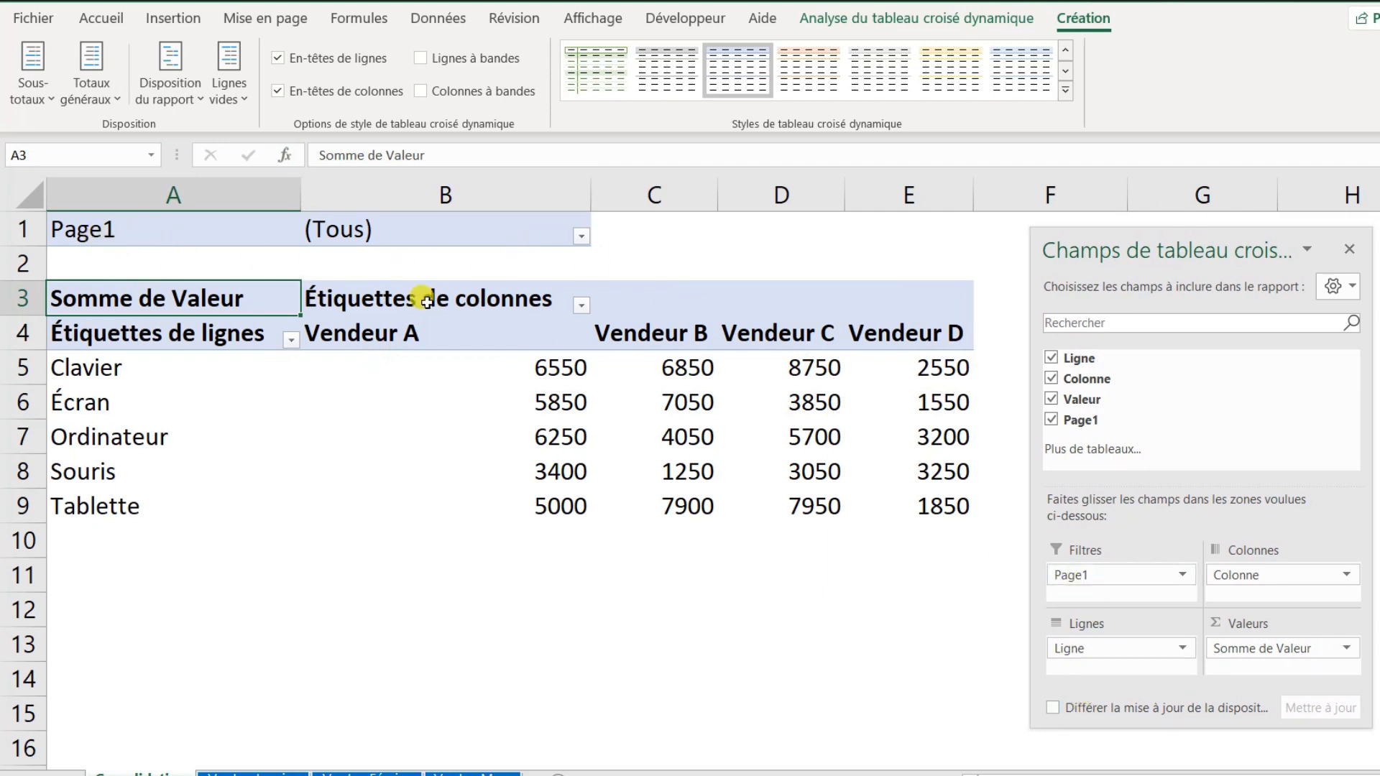
Step: Move the Page1 field from the filters to the rows area above Ligne and delete the empty sheet rows 1 and 2
{"action": "left_click", "coordinate": [582, 237]}
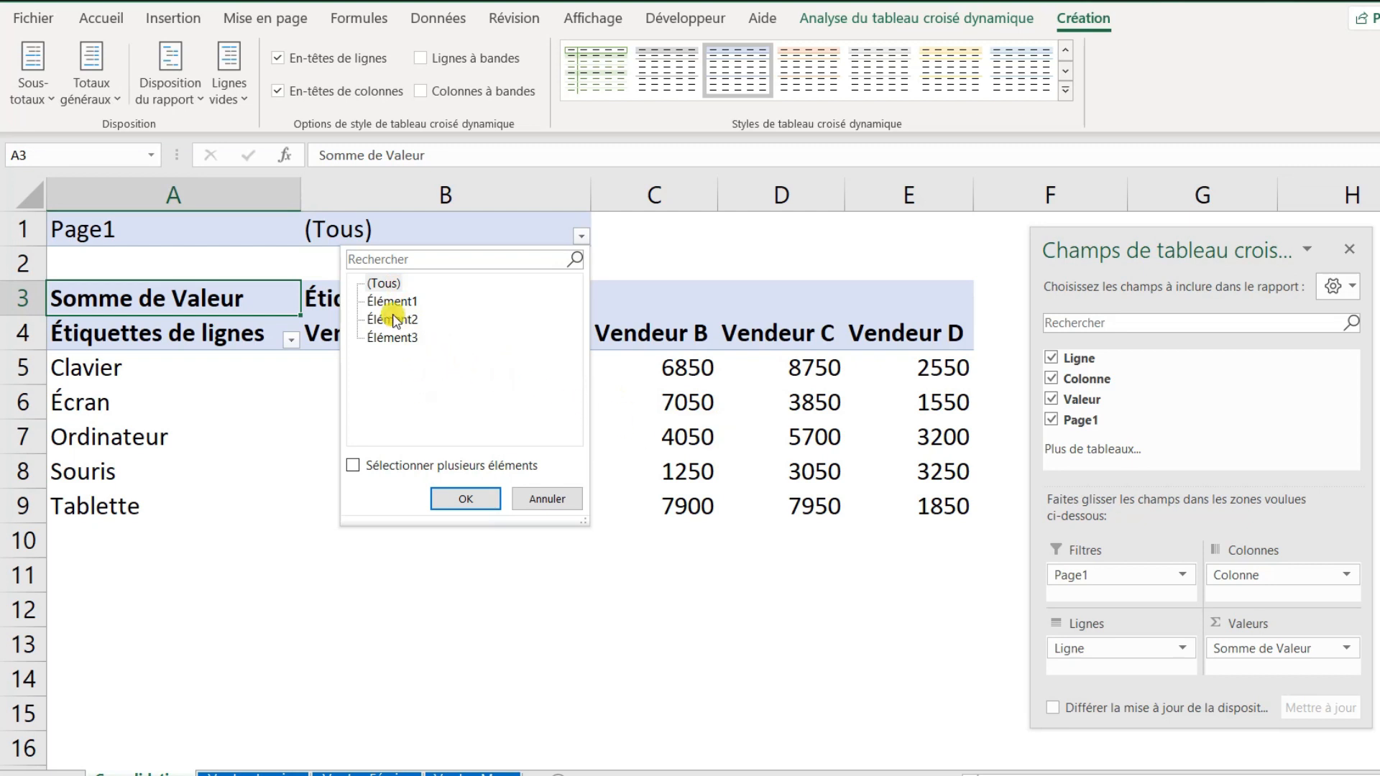
{"action": "left_click_drag", "start_coordinate": [1125, 261], "coordinate": [763, 256]}
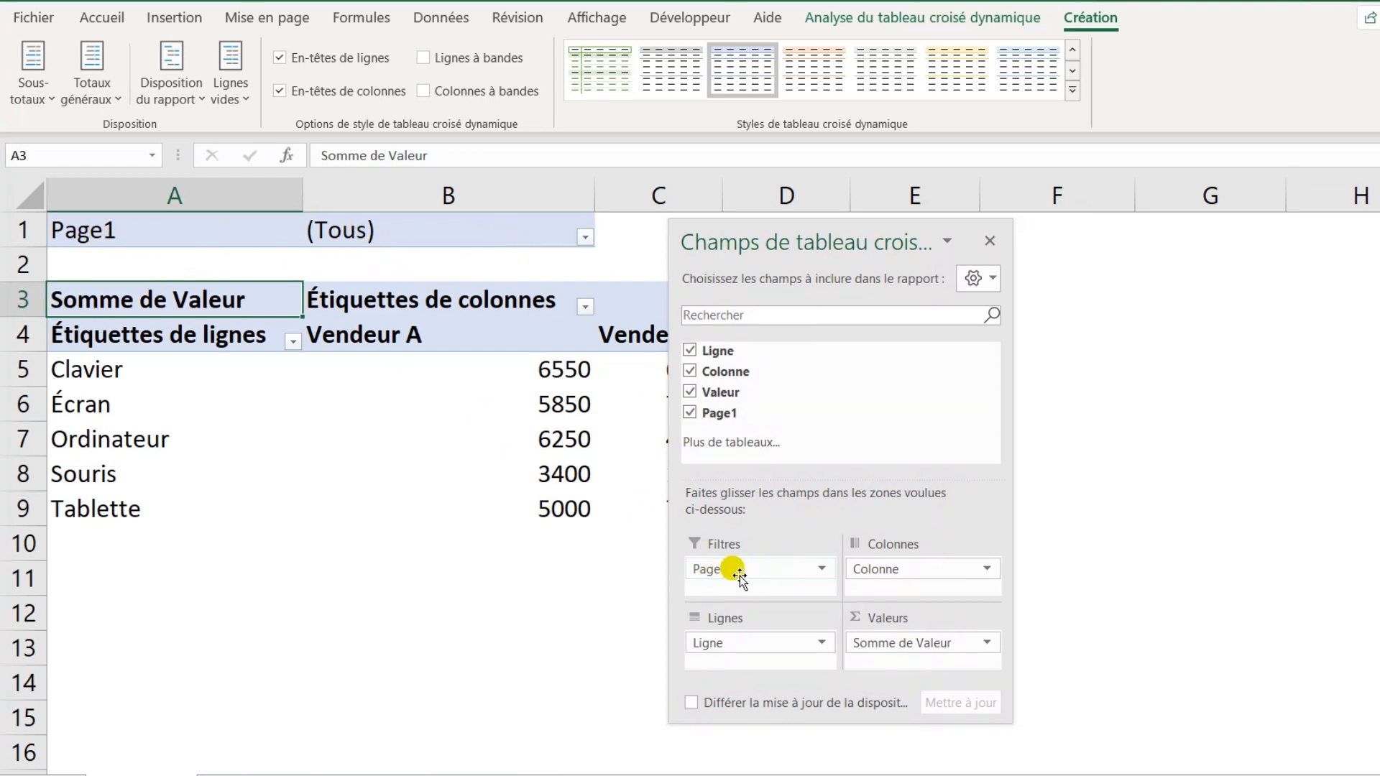
{"action": "left_click_drag", "start_coordinate": [752, 721], "coordinate": [762, 749]}
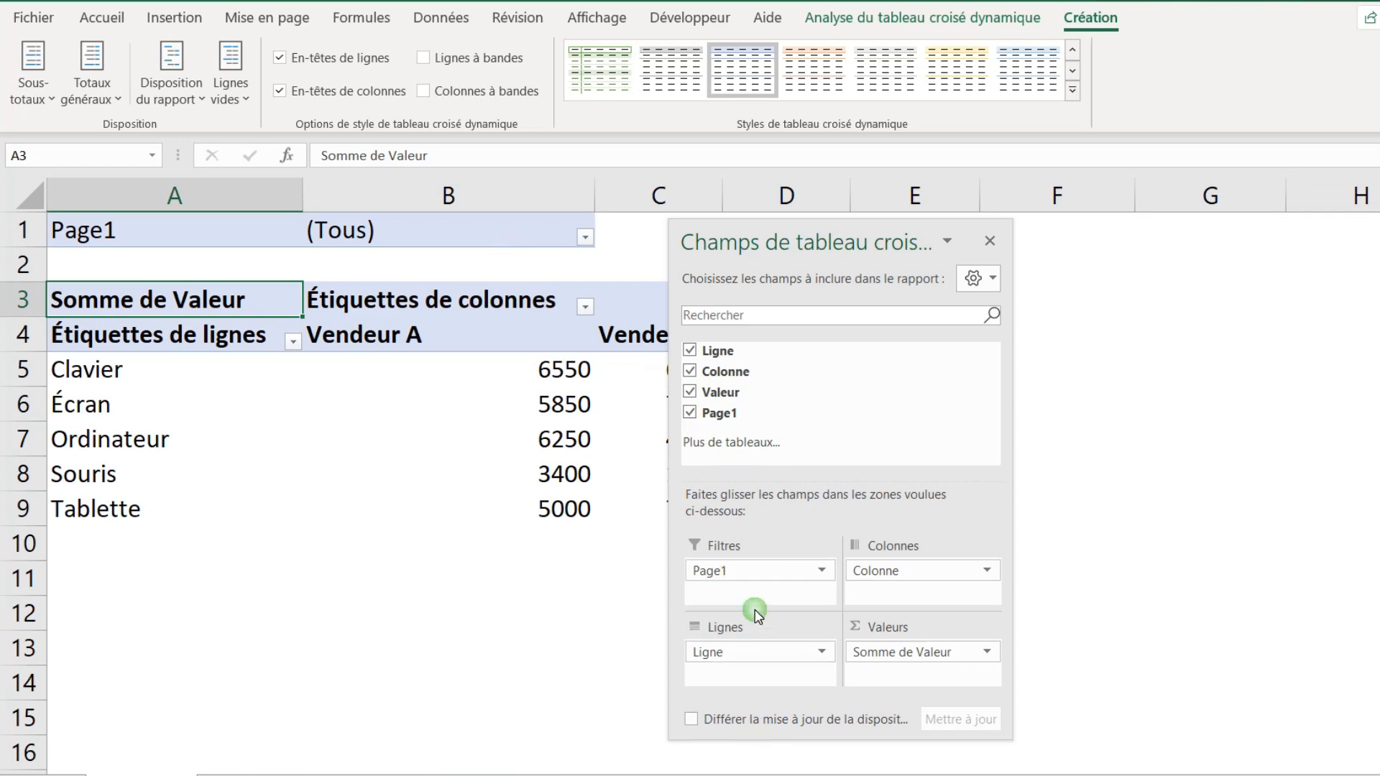
{"action": "left_click_drag", "start_coordinate": [744, 577], "coordinate": [798, 650]}
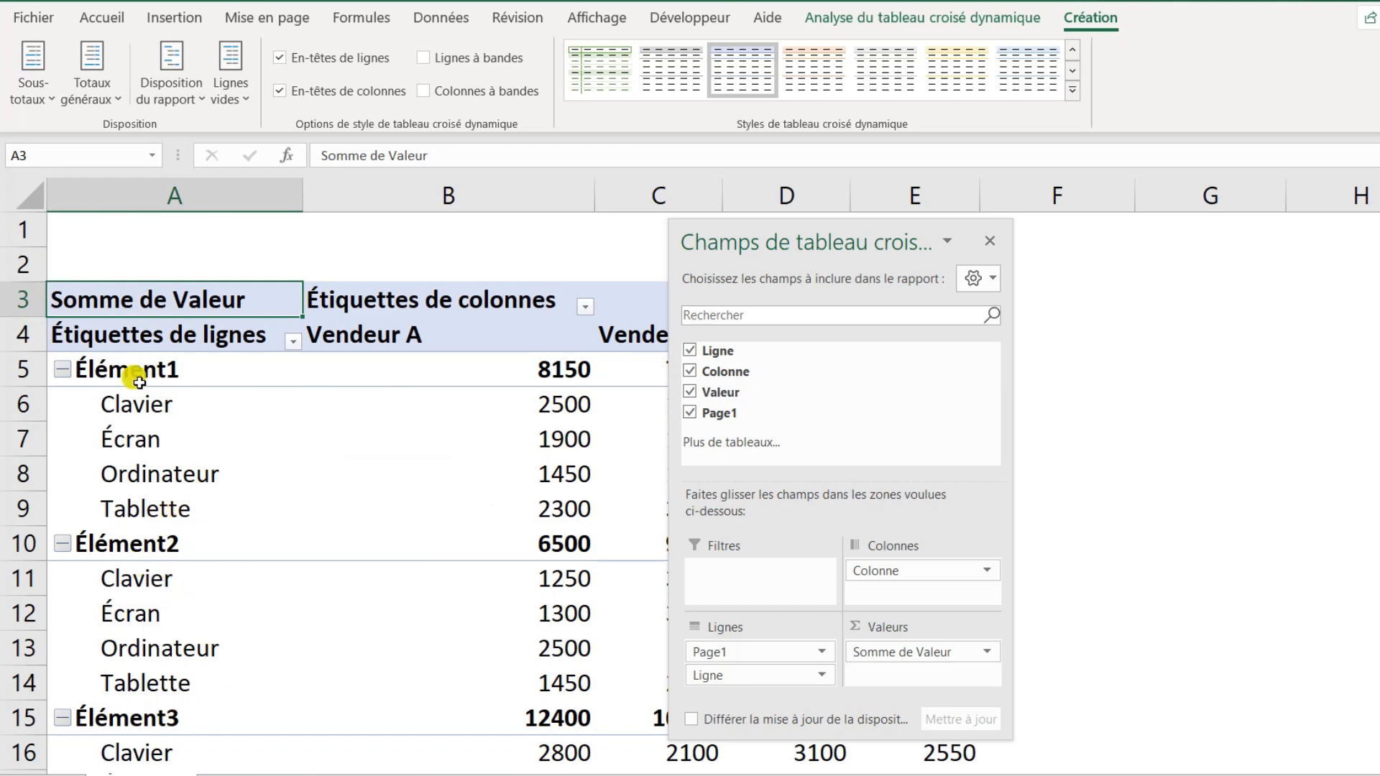
{"action": "left_click_drag", "start_coordinate": [32, 270], "coordinate": [25, 229]}
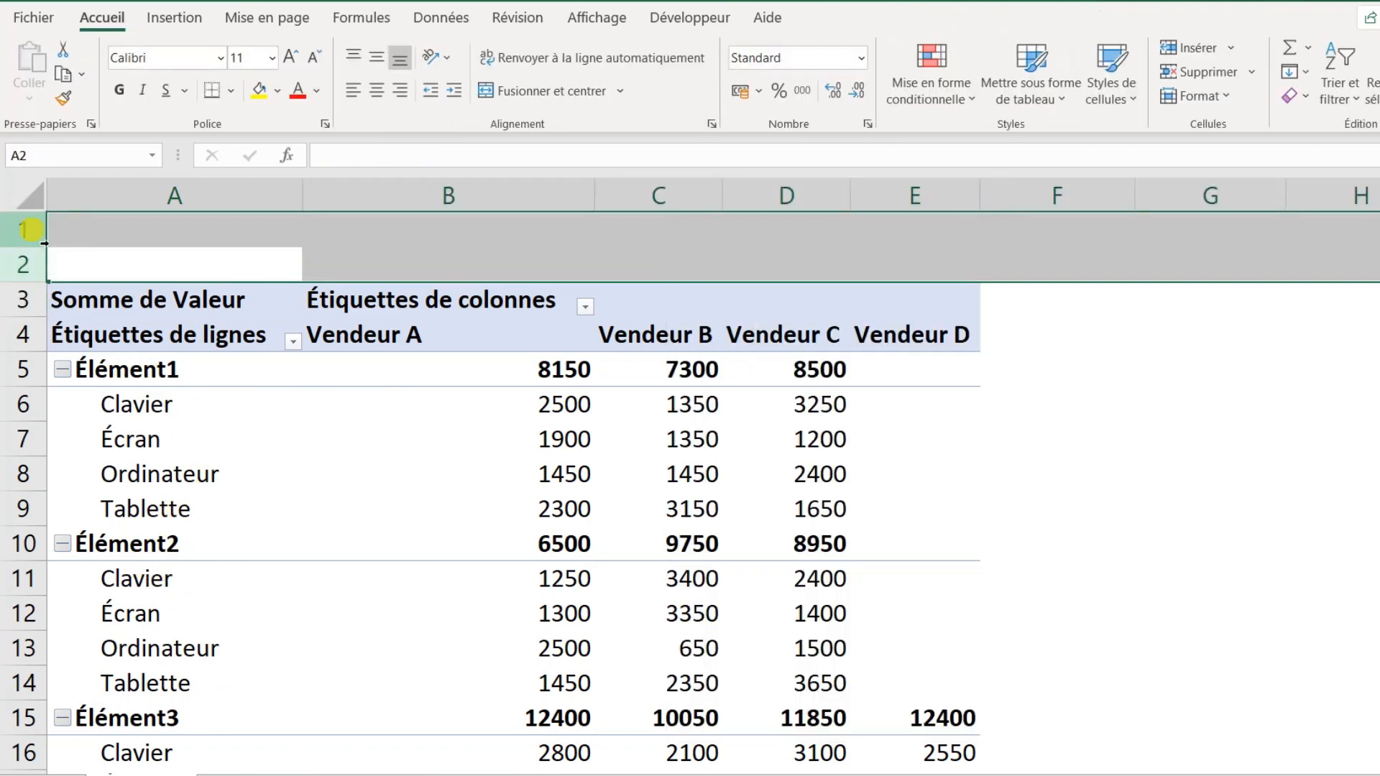
{"action": "key", "text": "ctrl+minus"}
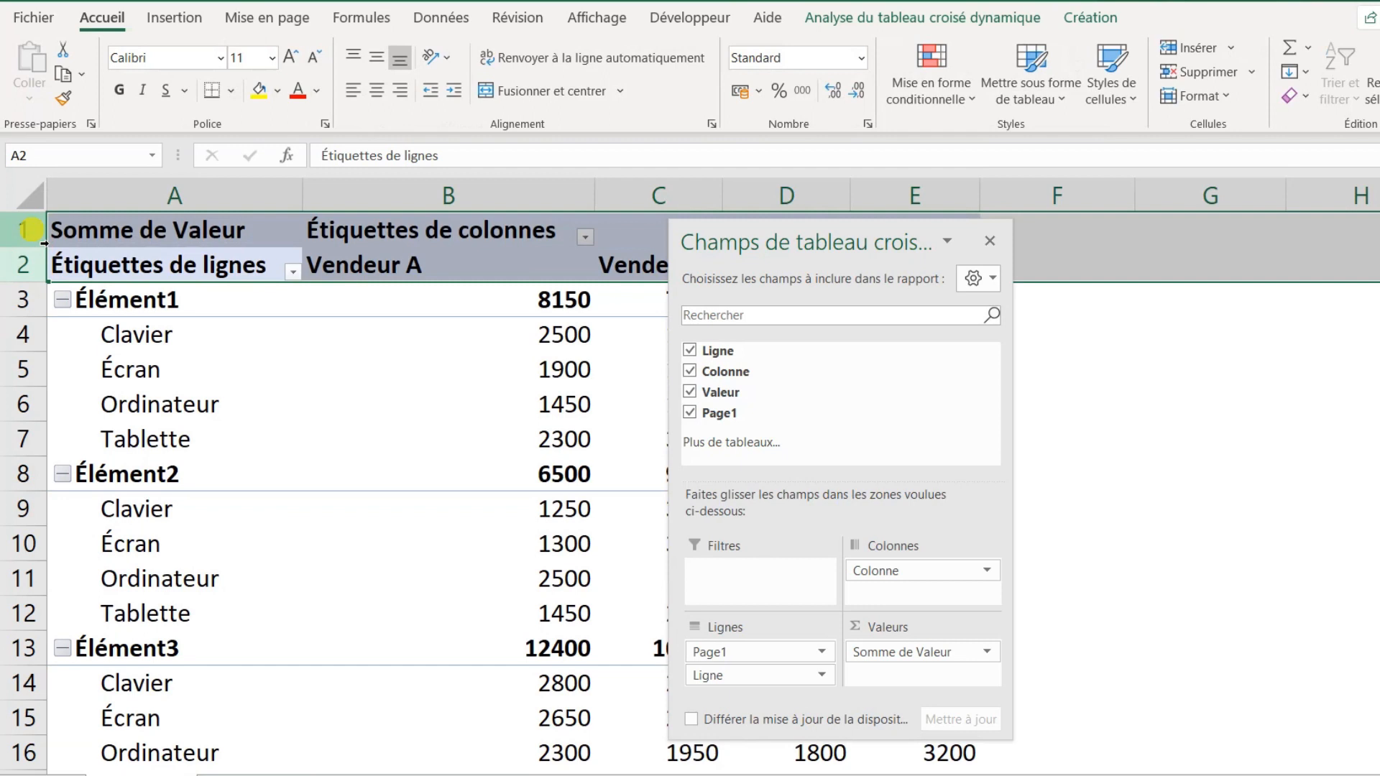
Step: Rename the row items Élément1, Élément2 and Élément3 as Janvier, Février and Mars
{"action": "left_click", "coordinate": [215, 299]}
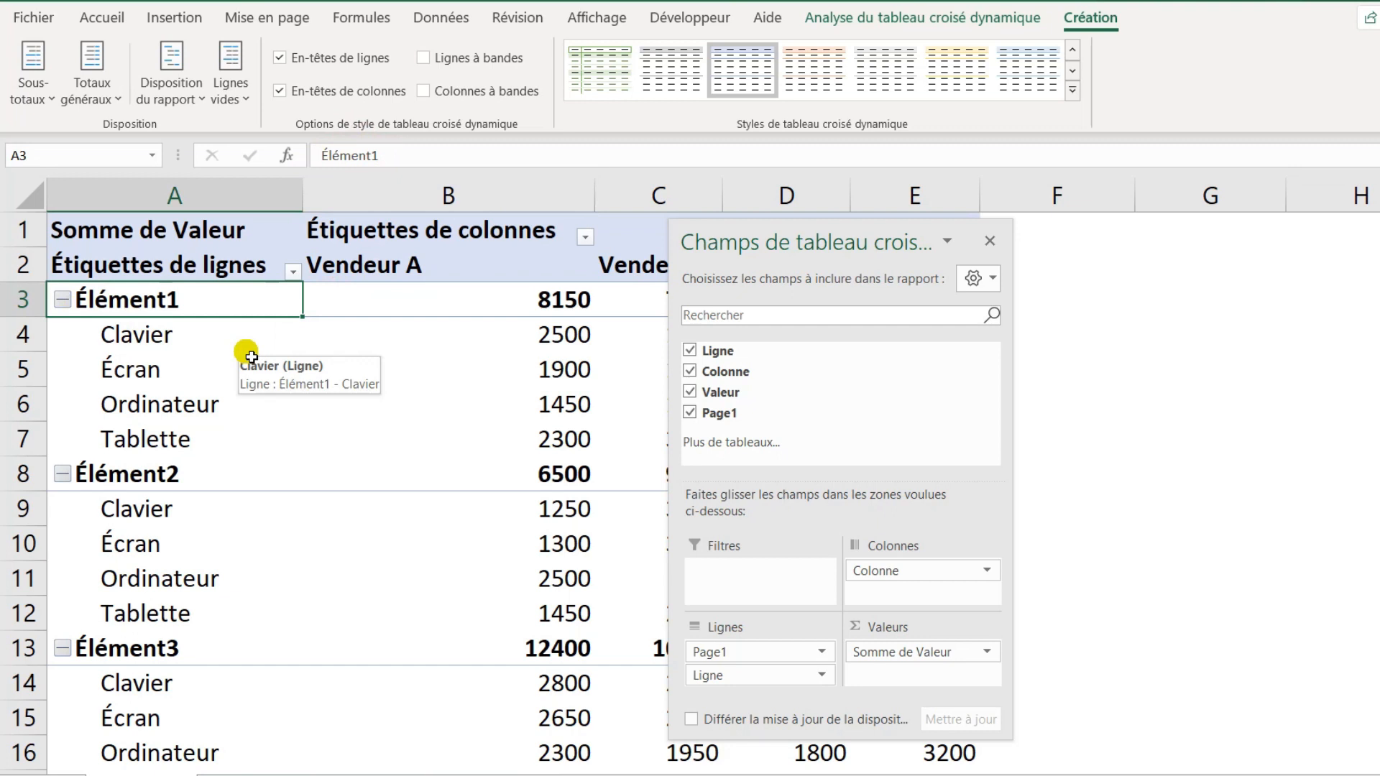
{"action": "type", "text": "Janvier"}
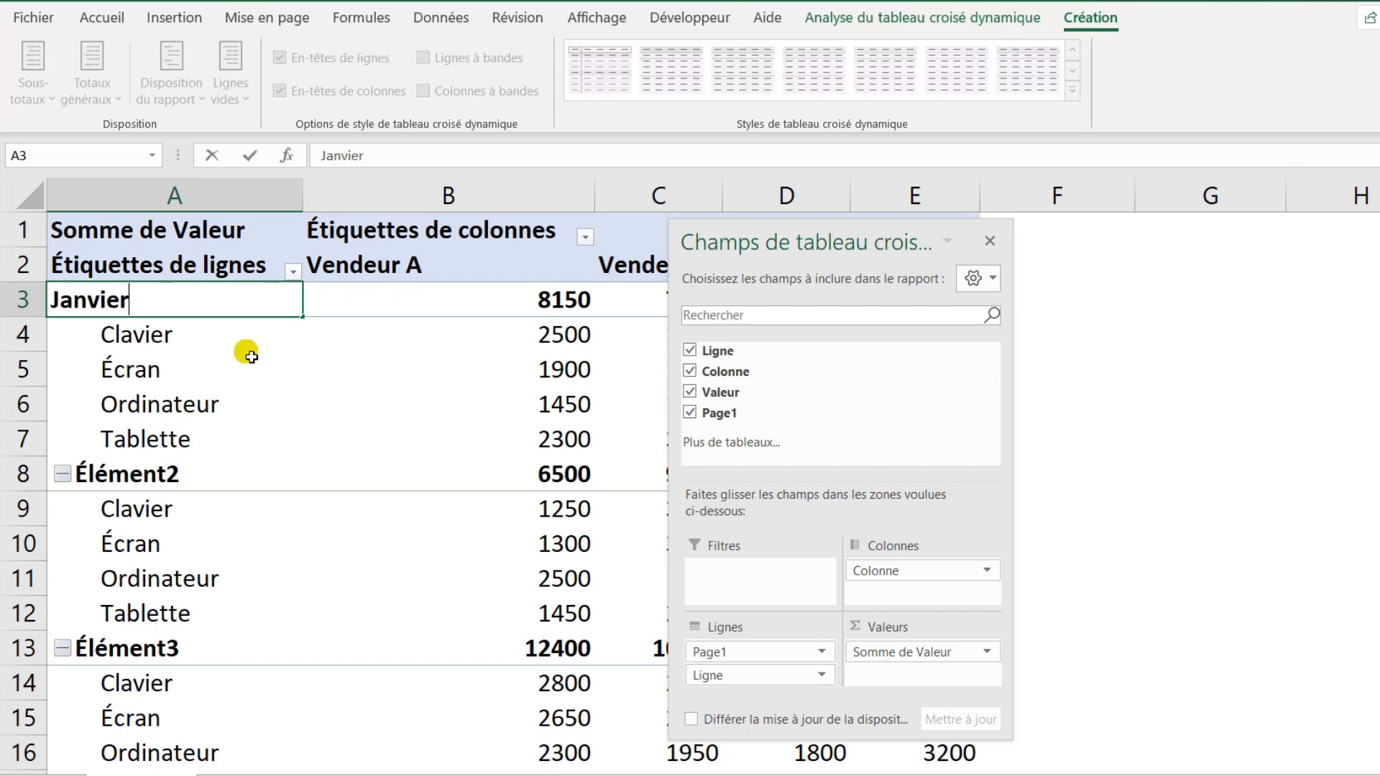
{"action": "key", "text": "Return"}
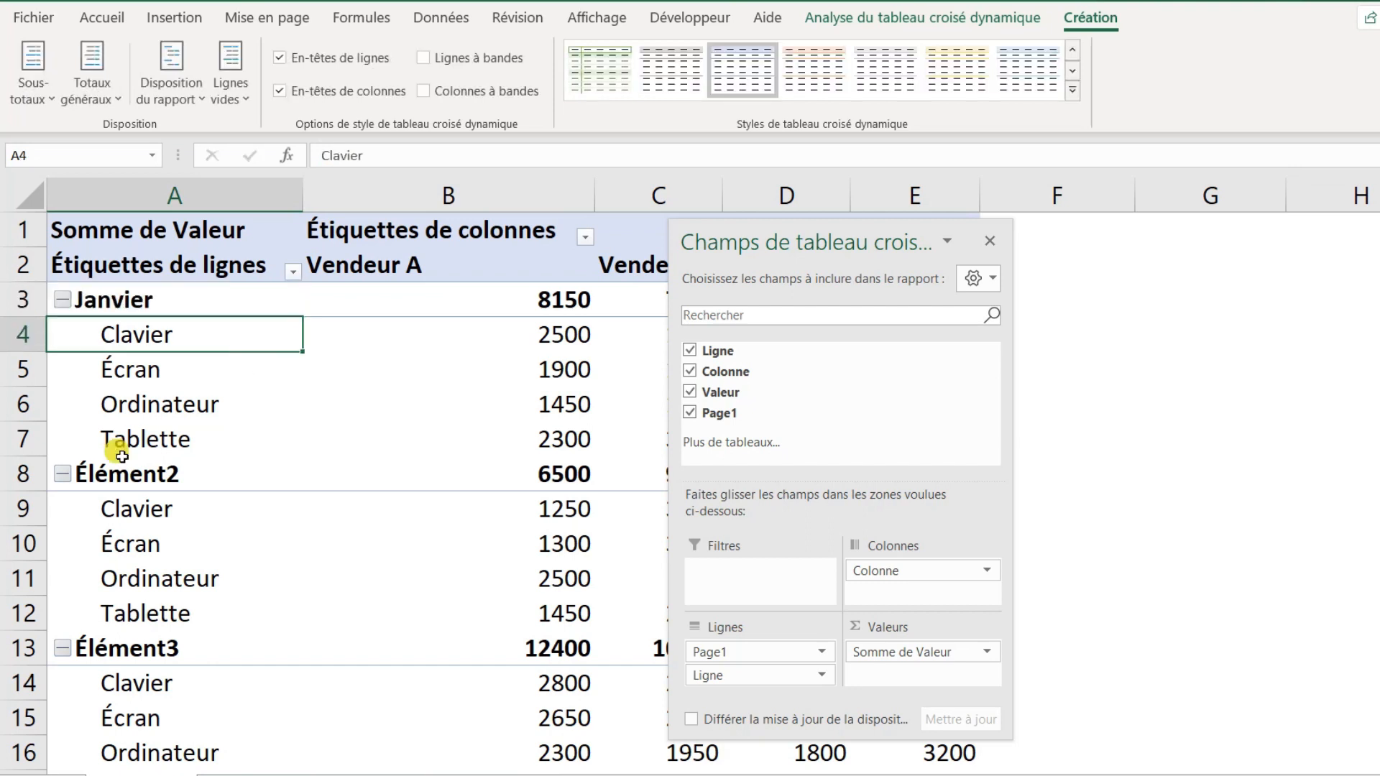
{"action": "left_click", "coordinate": [162, 474]}
{"action": "type", "text": "F"}
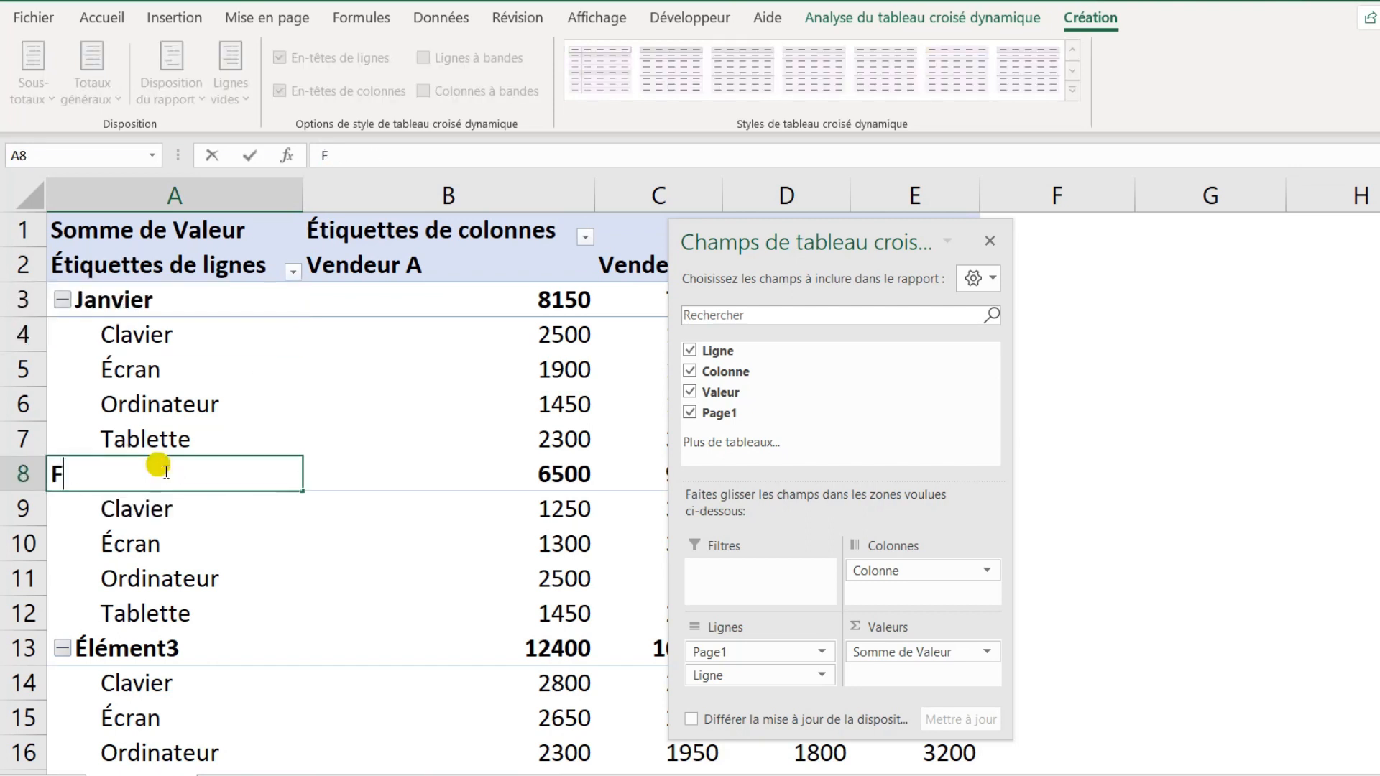
{"action": "type", "text": "évrier"}
{"action": "key", "text": "Return"}
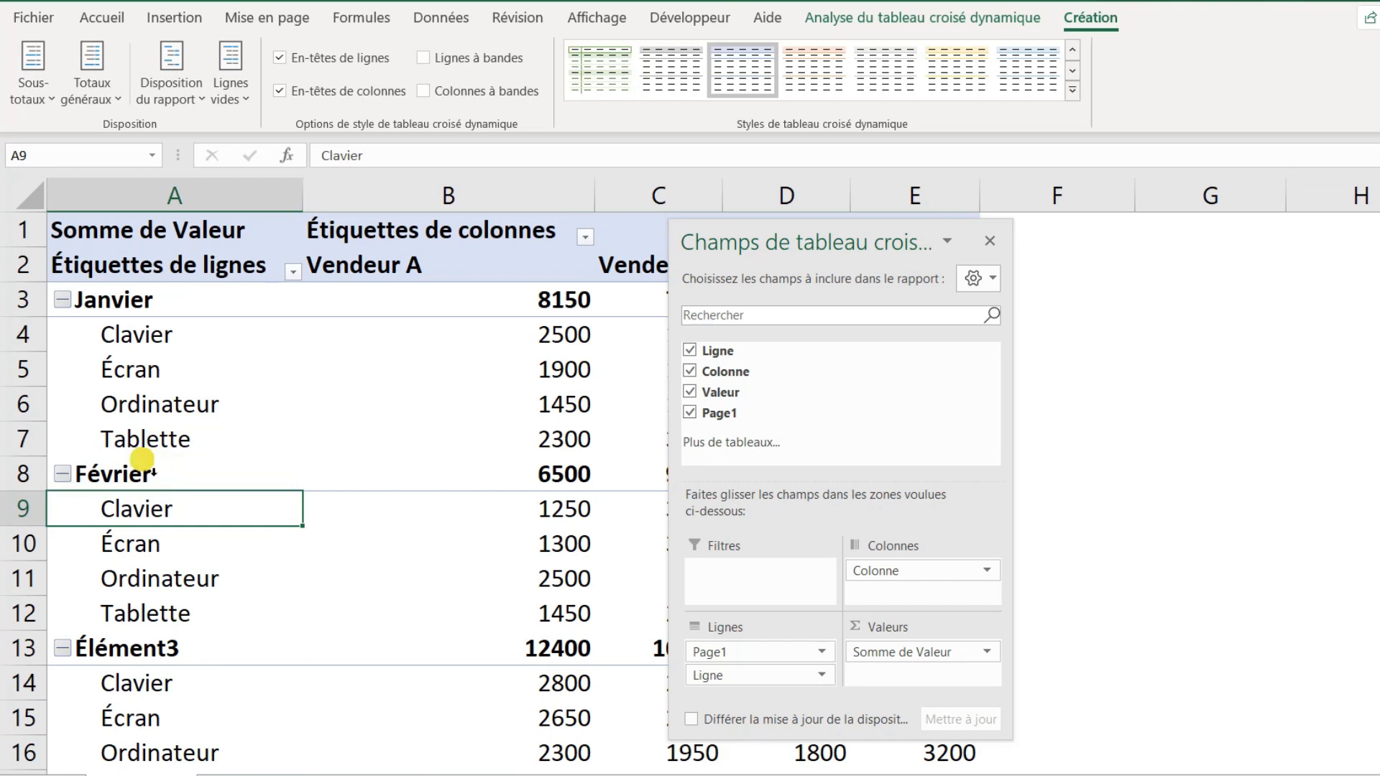
{"action": "left_click", "coordinate": [162, 655]}
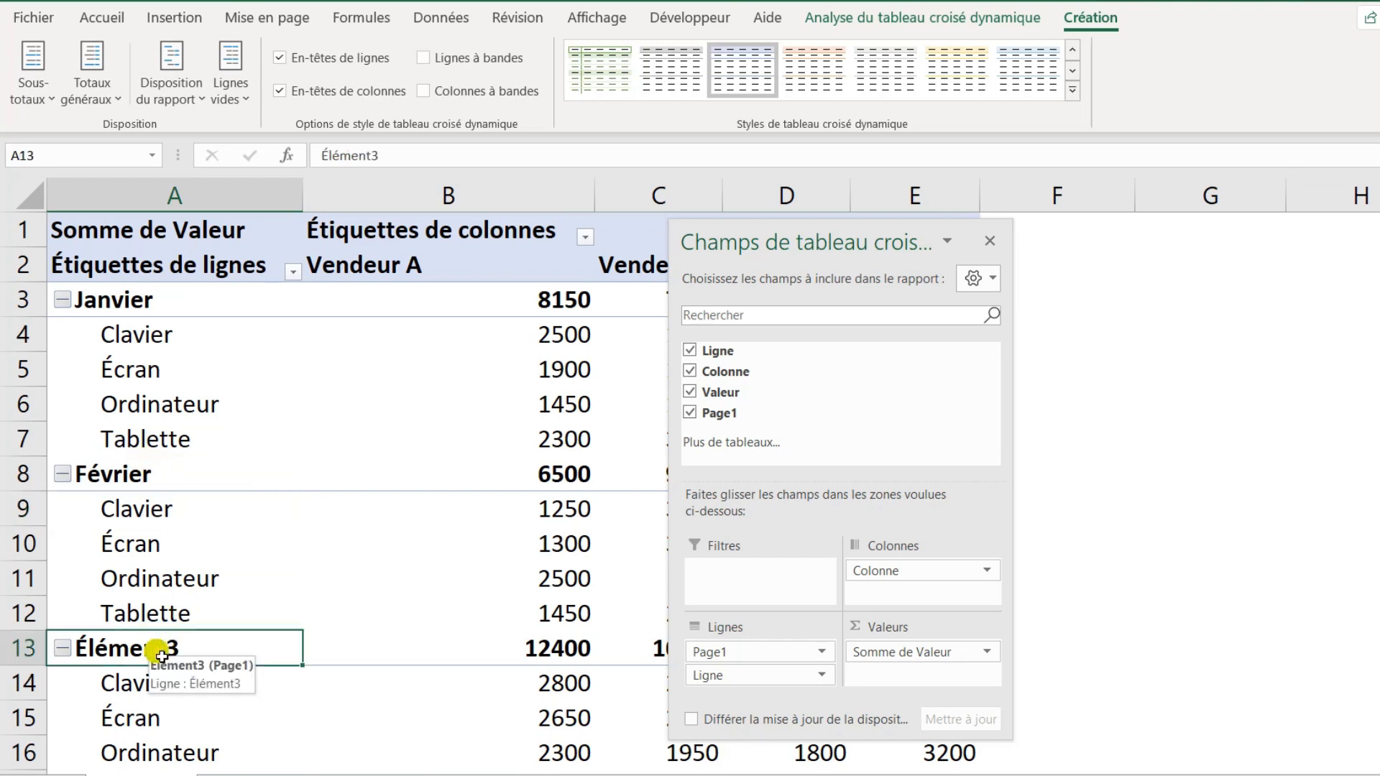
{"action": "type", "text": "Mars"}
{"action": "key", "text": "Return"}
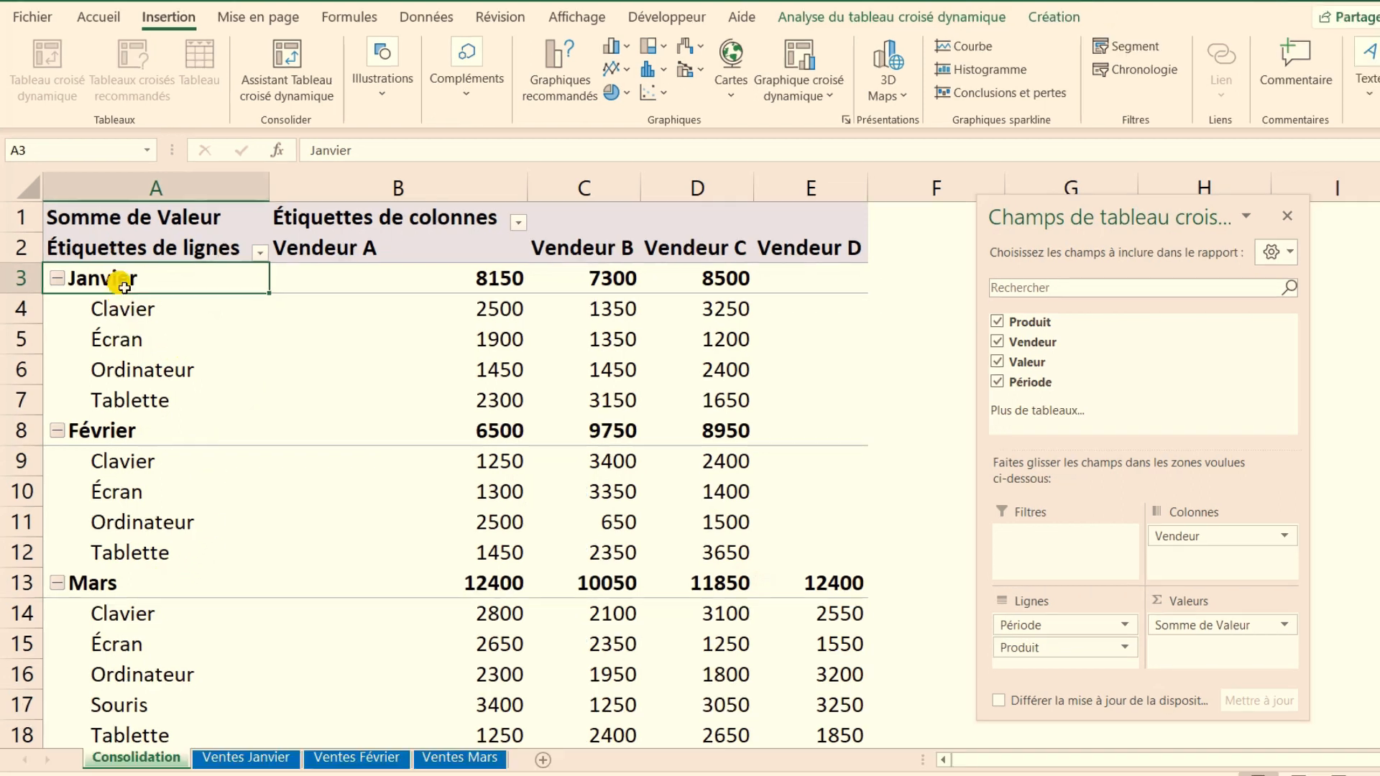
Step: Compare the Janvier figures with the Ventes Février sheet and review the order of the consolidated ranges in the PivotTable wizard
{"action": "left_click", "coordinate": [358, 757]}
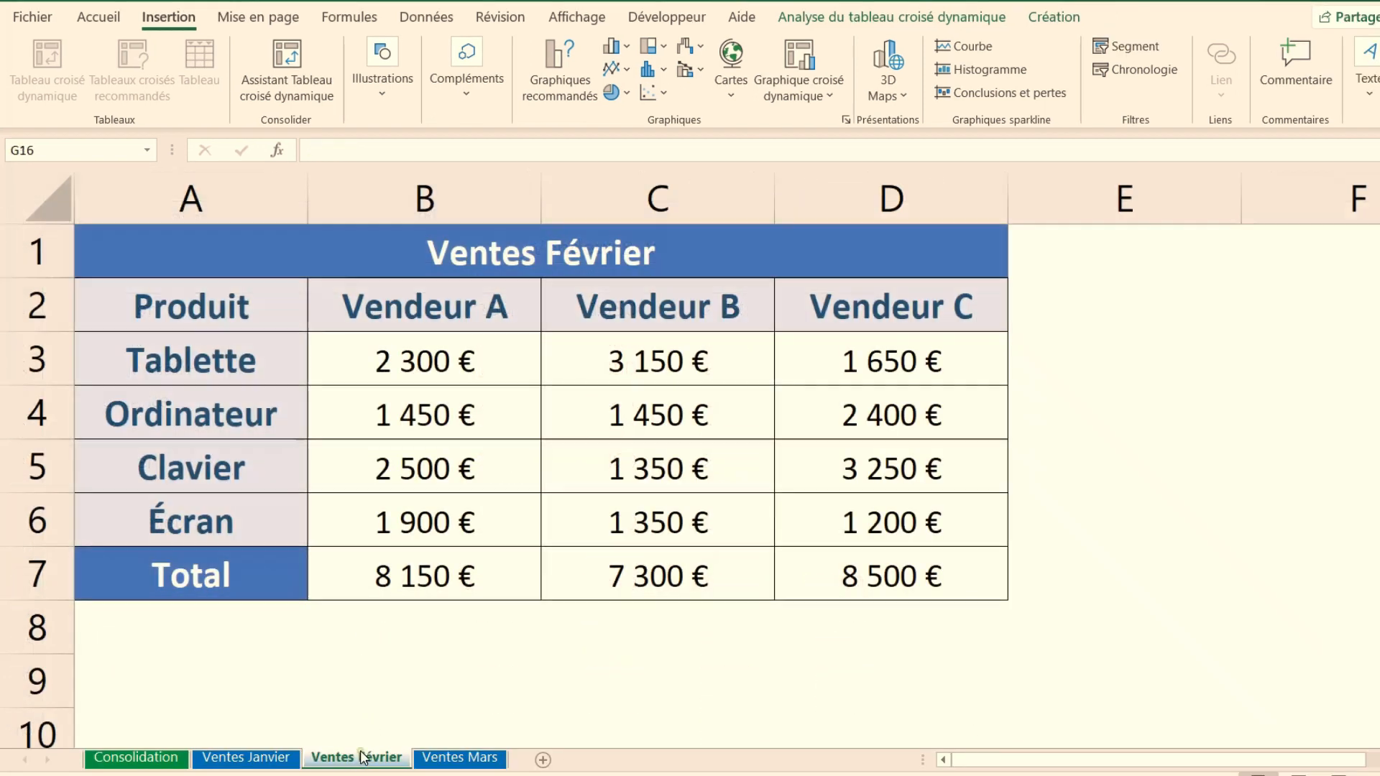
{"action": "left_click", "coordinate": [133, 759]}
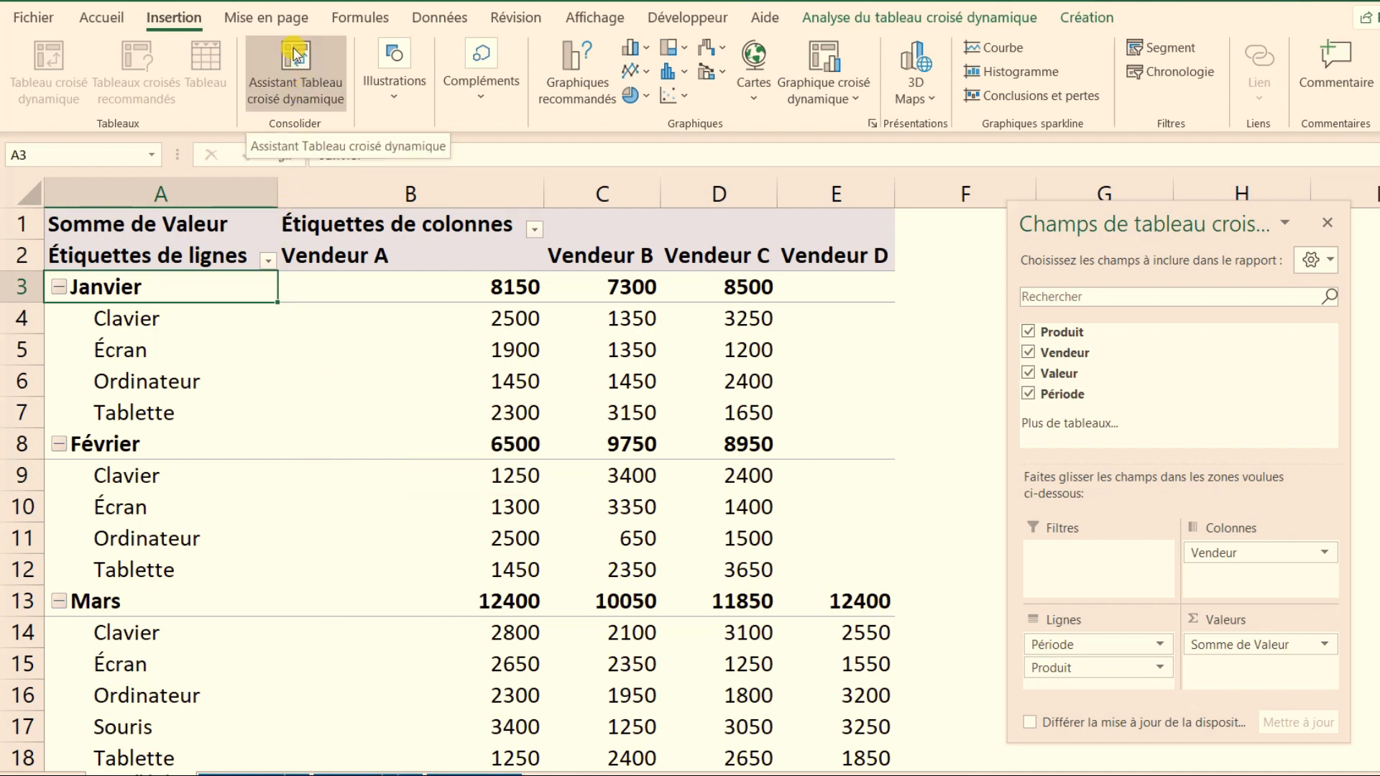
{"action": "left_click", "coordinate": [312, 108]}
{"action": "left_click", "coordinate": [312, 92]}
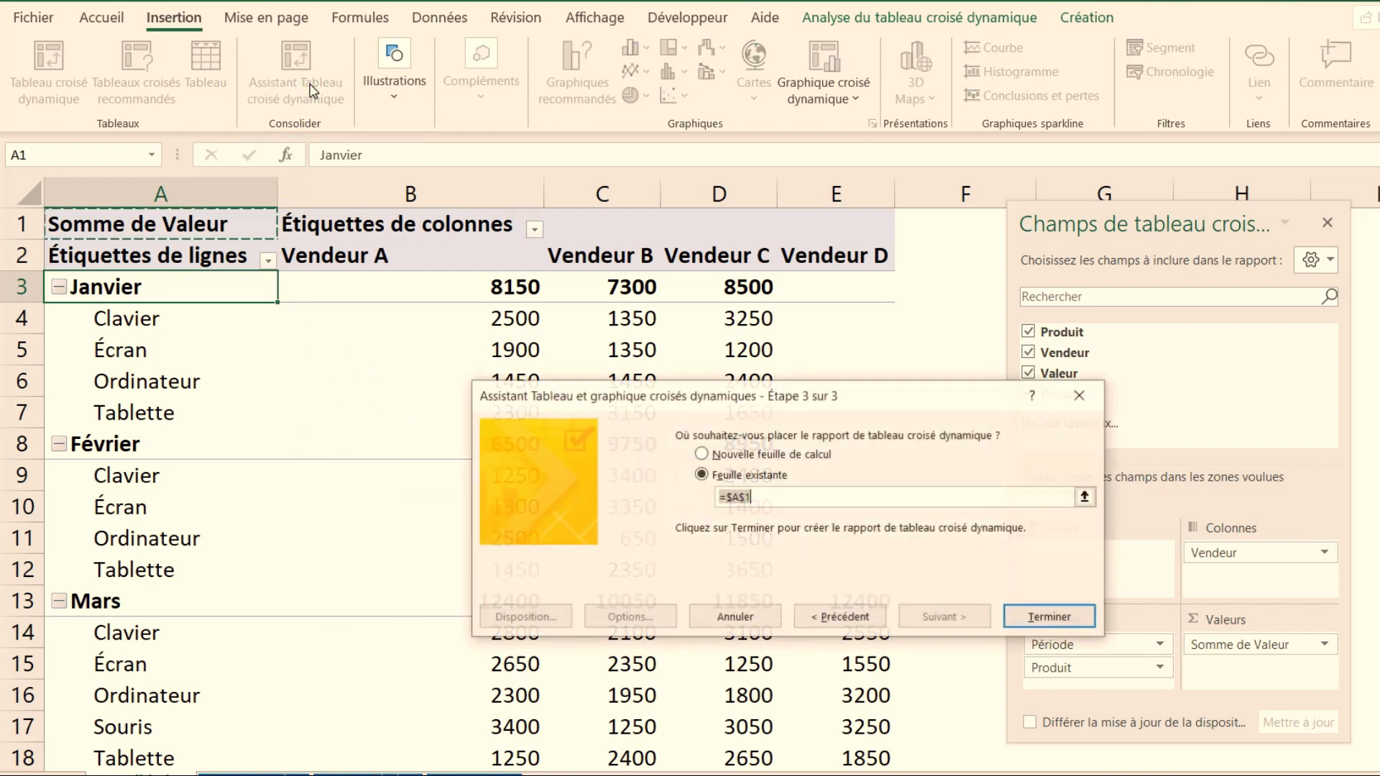
{"action": "left_click", "coordinate": [847, 618]}
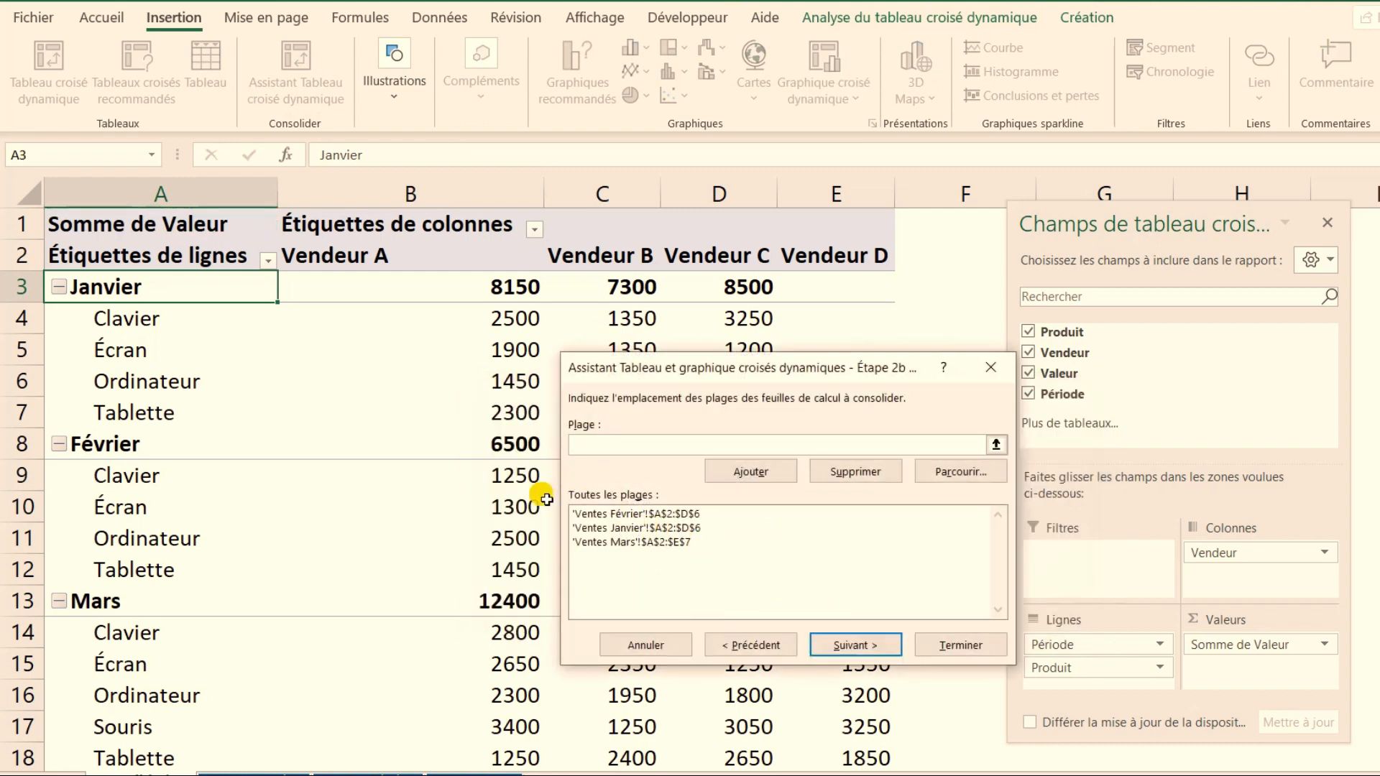
{"action": "left_click", "coordinate": [626, 514]}
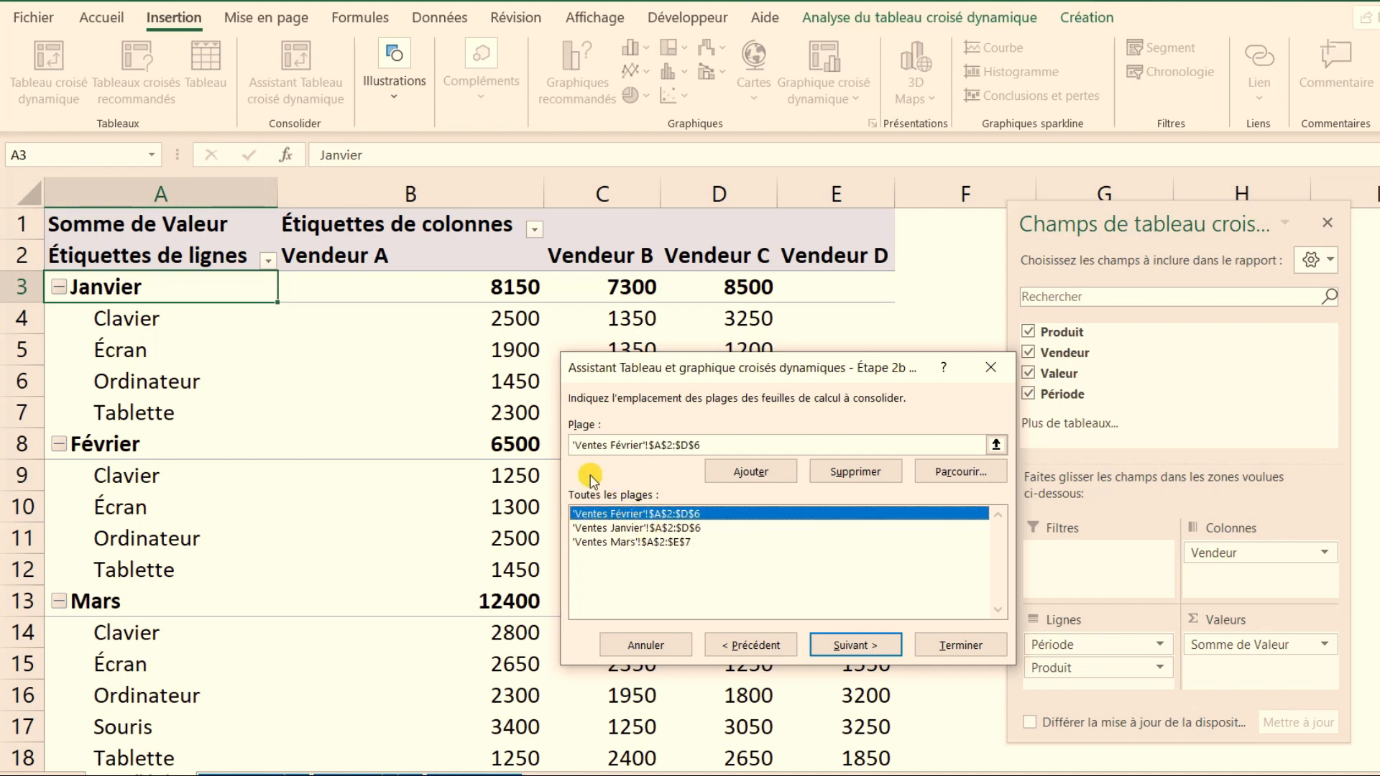
{"action": "left_click", "coordinate": [623, 530]}
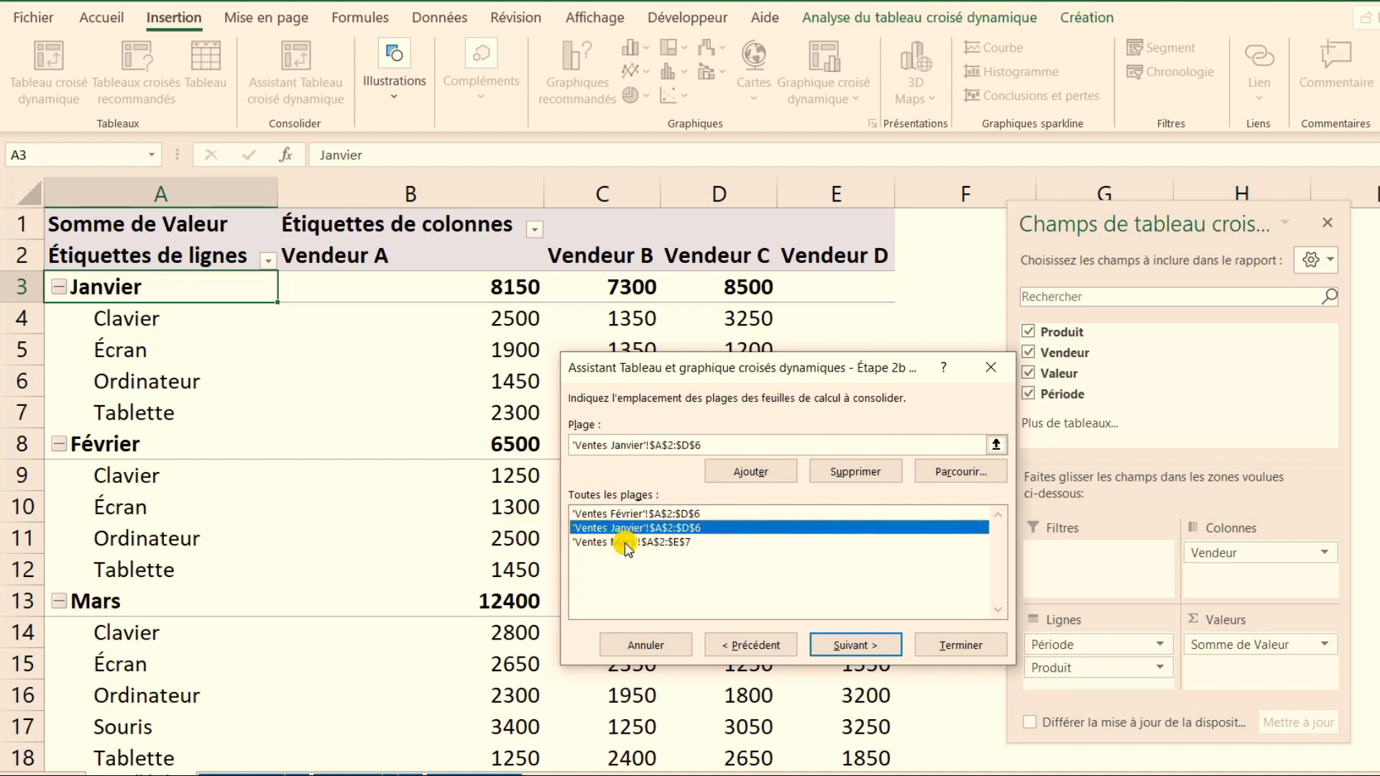
{"action": "left_click", "coordinate": [624, 544]}
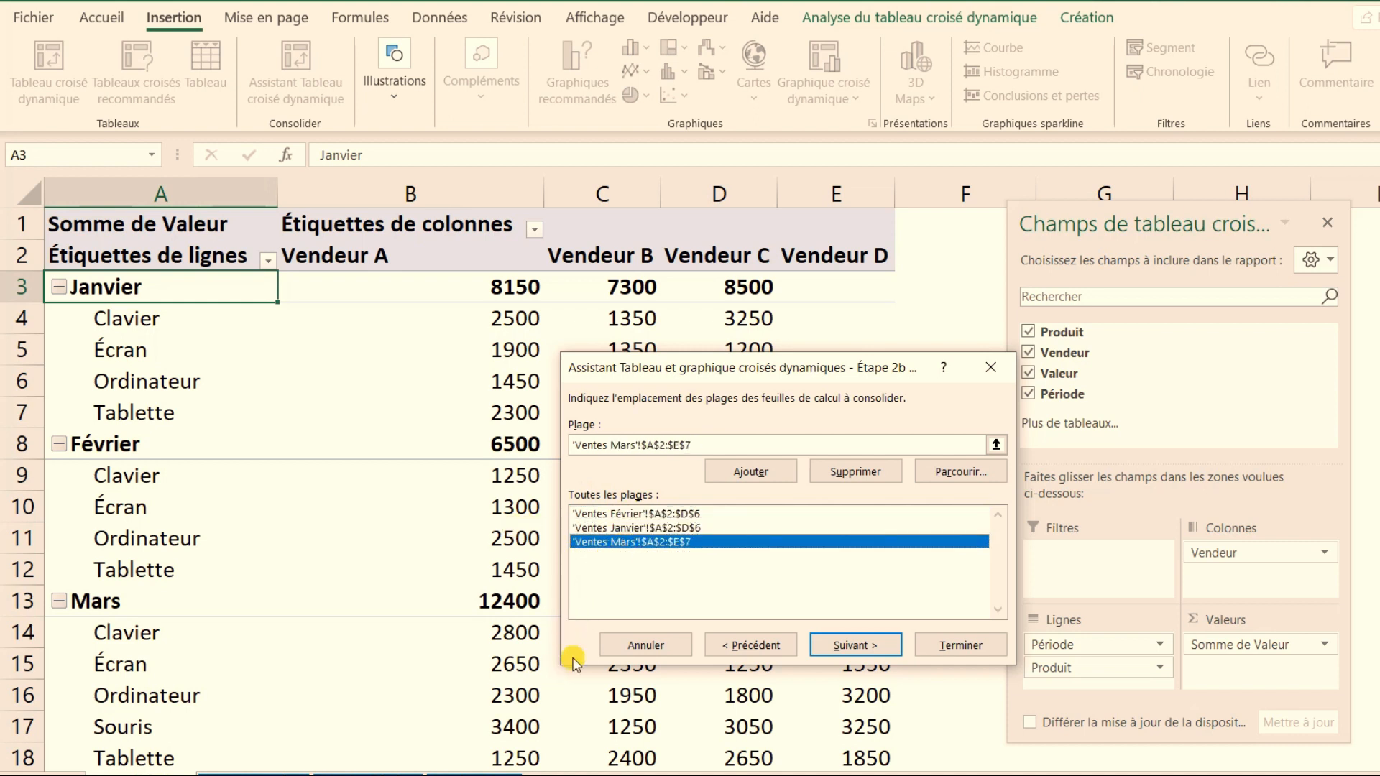
{"action": "left_click", "coordinate": [1002, 368]}
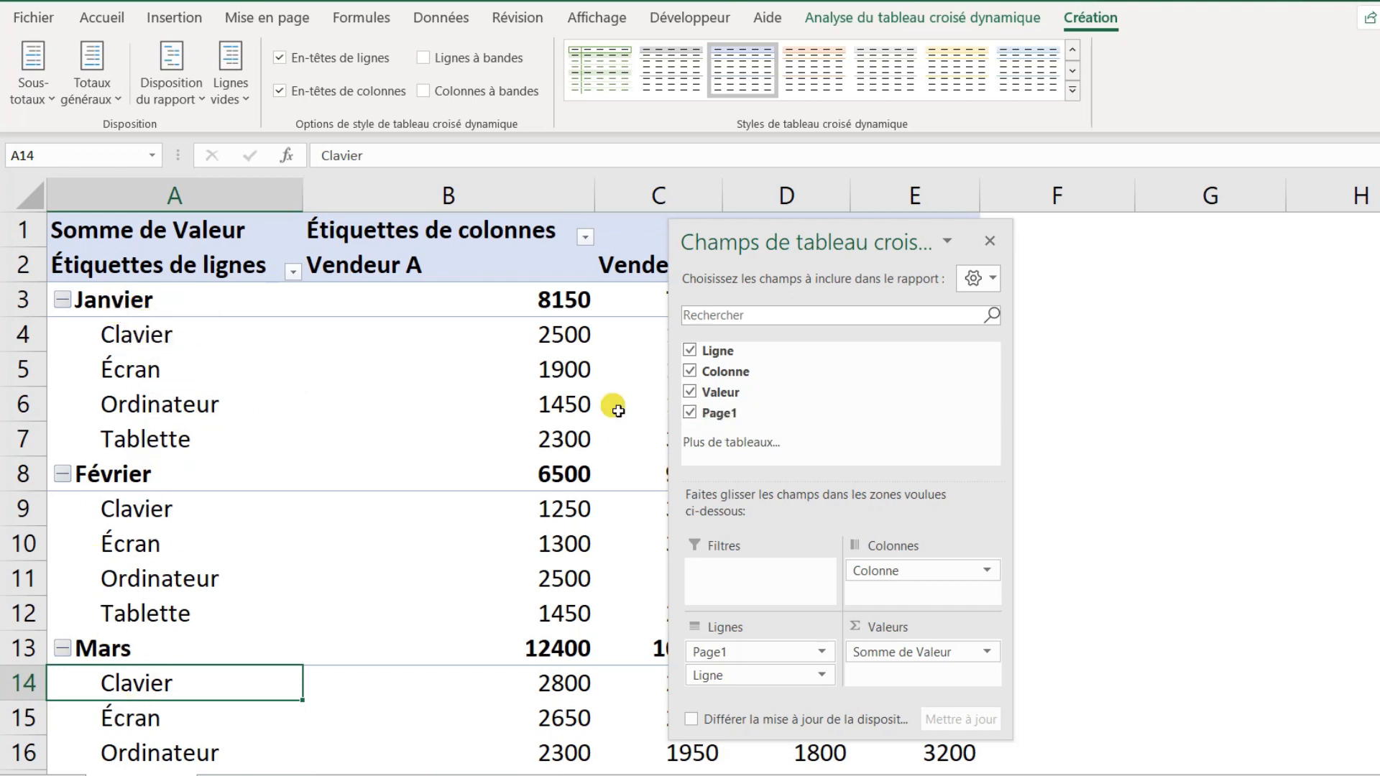
Step: Rename the pivot table's Page1 field as Période in its field settings
{"action": "left_click", "coordinate": [147, 305]}
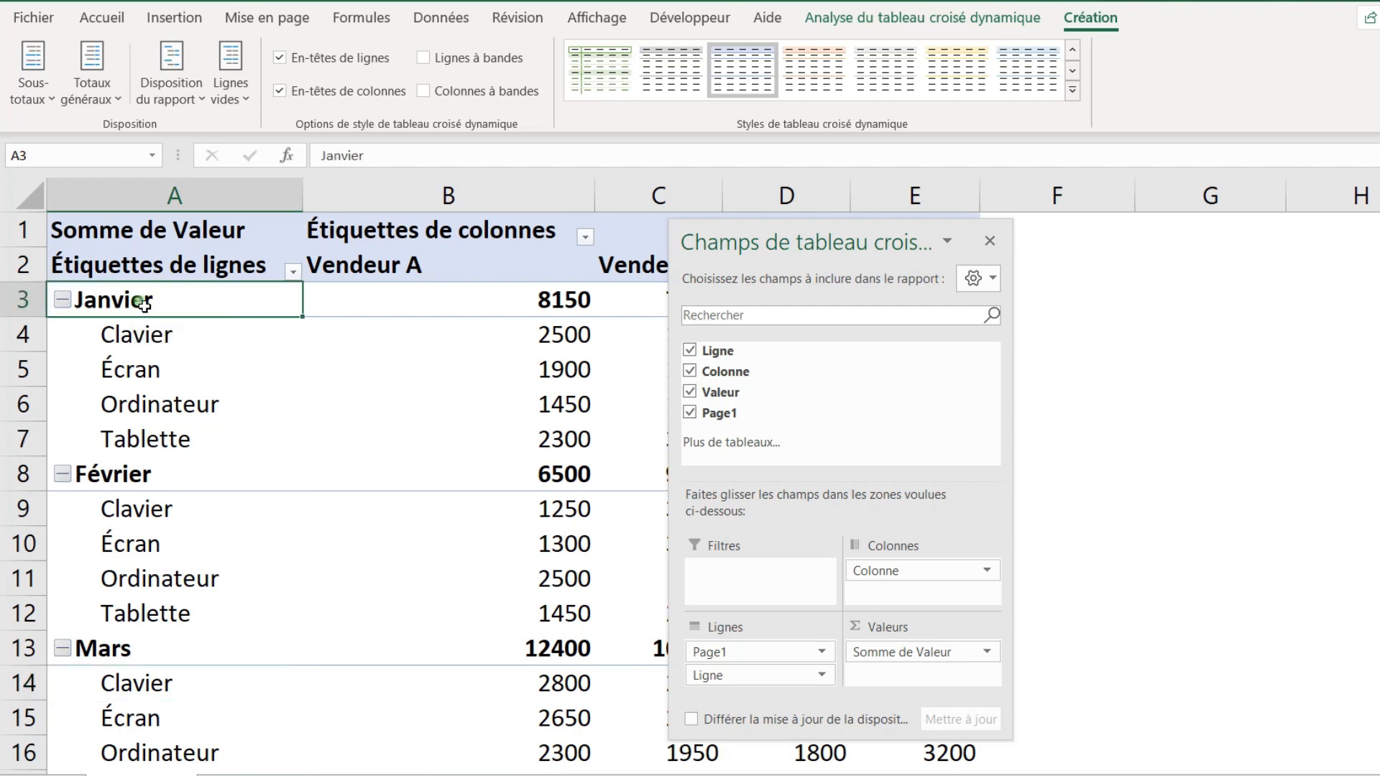
{"action": "left_click", "coordinate": [898, 29]}
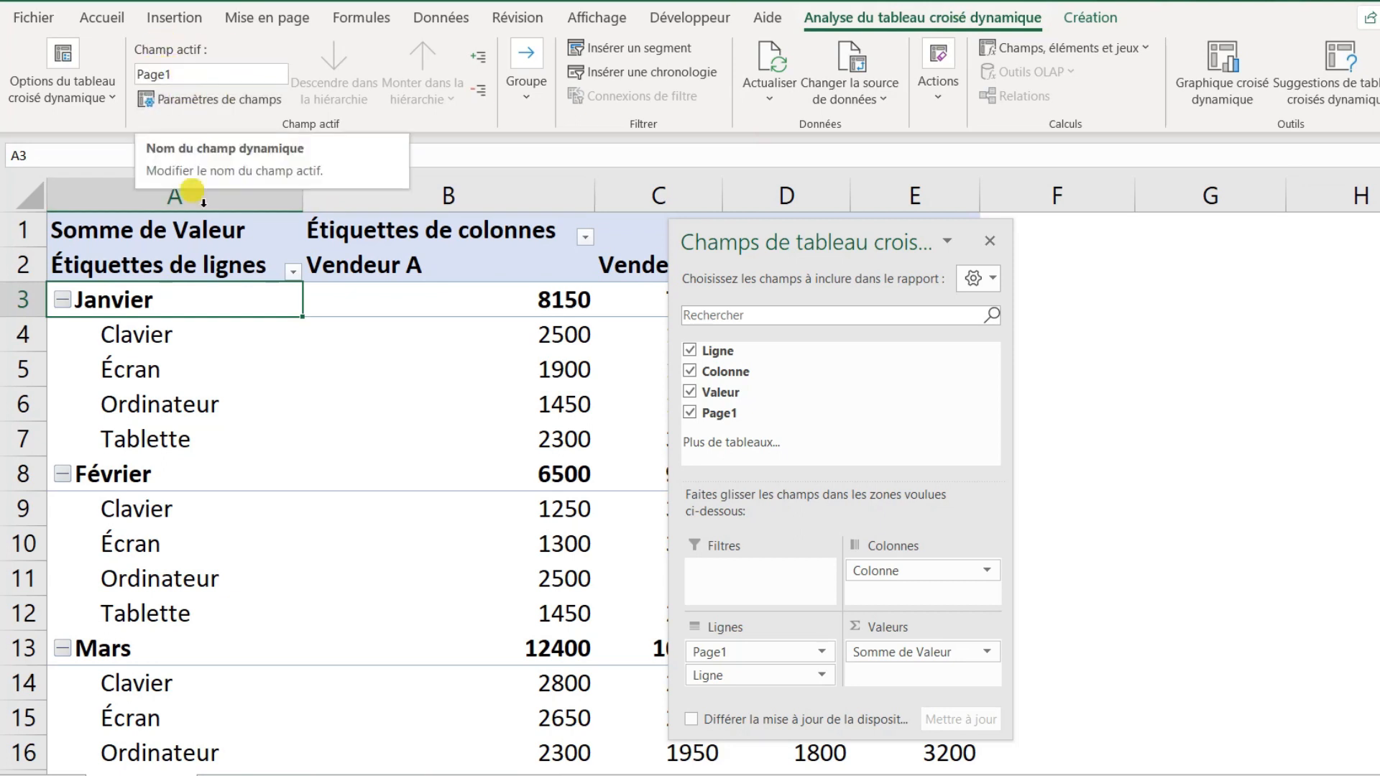
{"action": "right_click", "coordinate": [139, 308]}
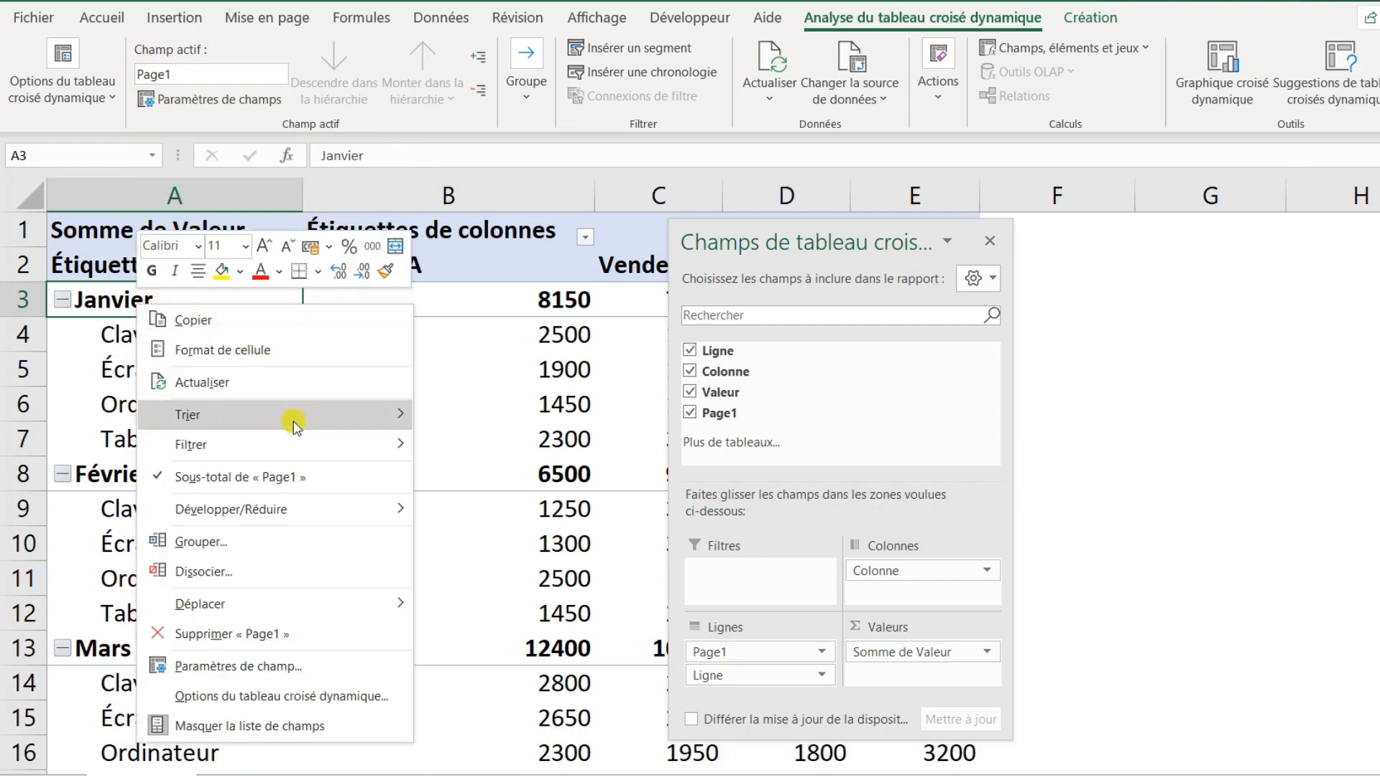
{"action": "left_click", "coordinate": [293, 667]}
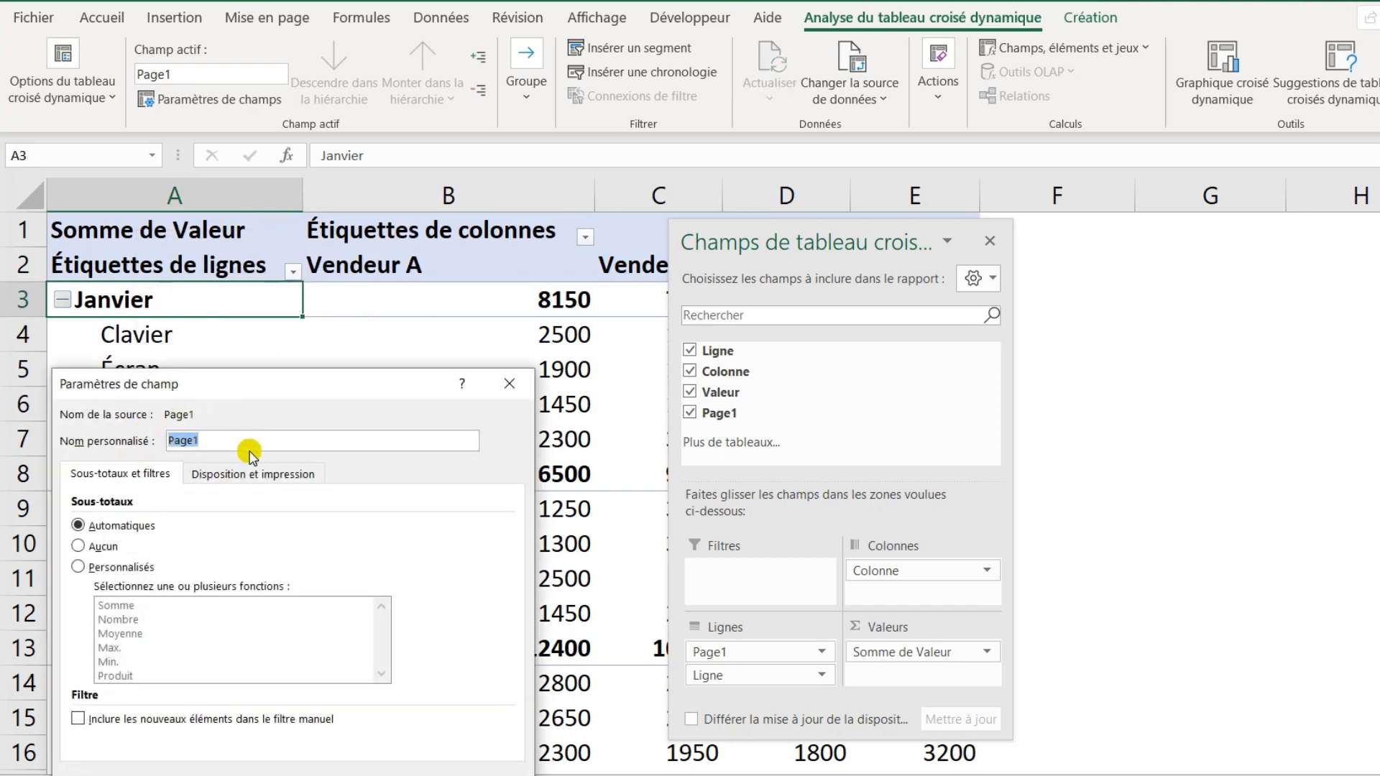
{"action": "left_click_drag", "start_coordinate": [294, 389], "coordinate": [487, 338]}
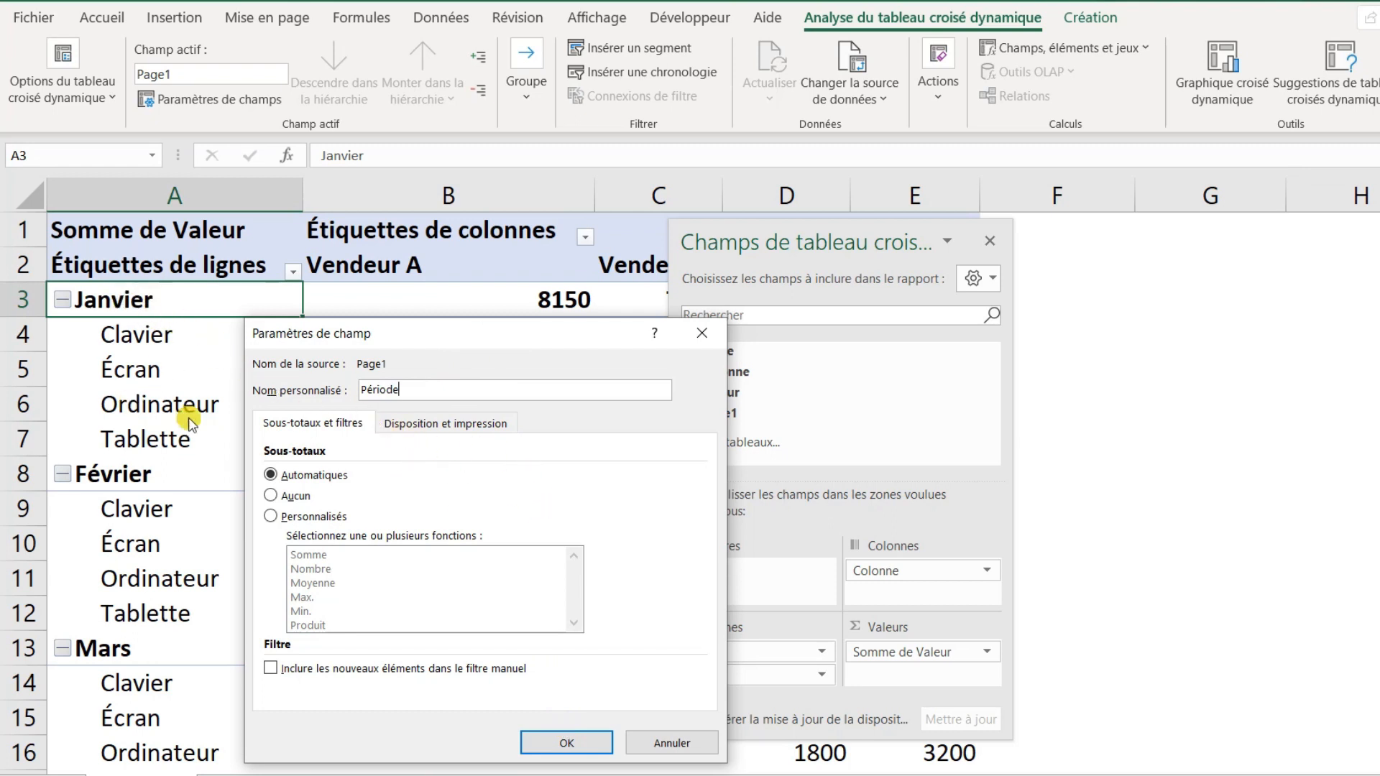
{"action": "left_click", "coordinate": [573, 744]}
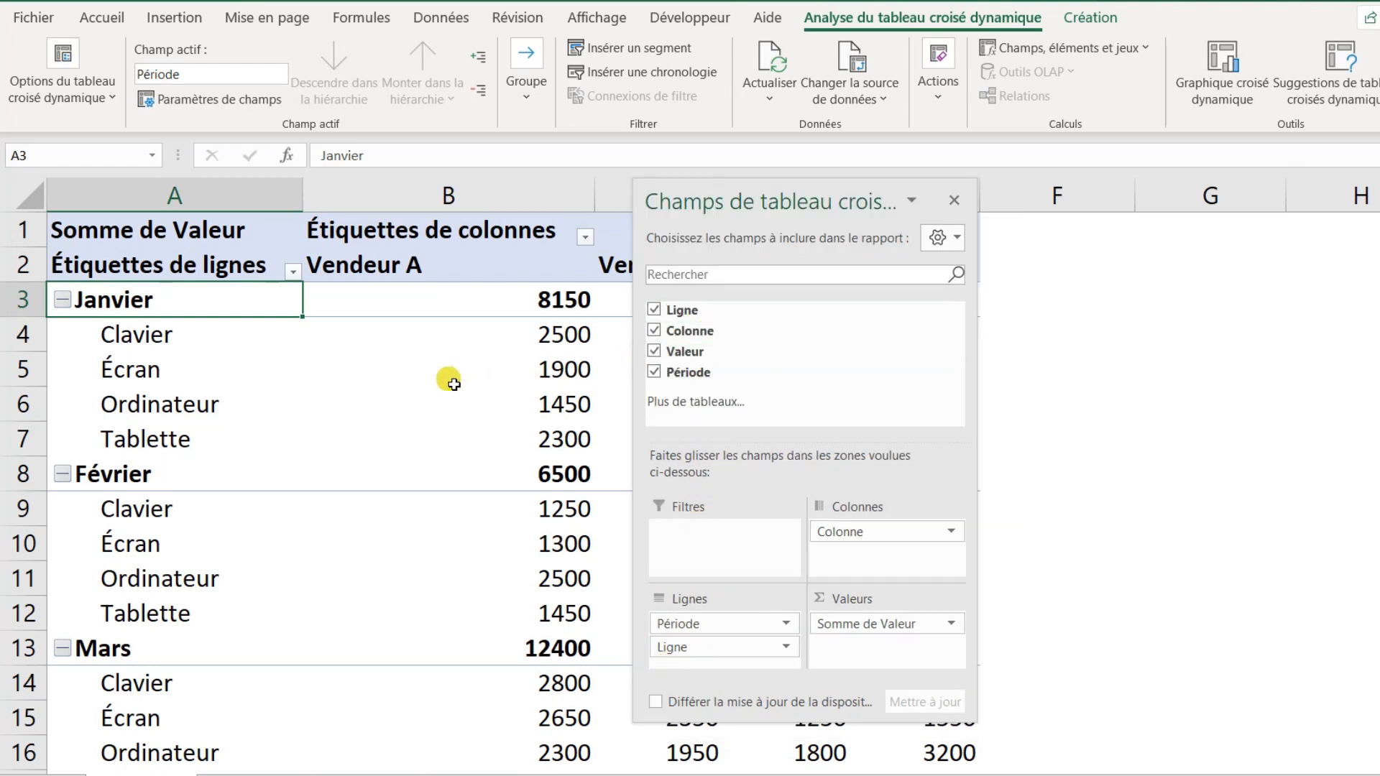
Step: Check the product headings on the Ventes Janvier sheet and rename the pivot table's Ligne field as Produit
{"action": "mouse_move", "coordinate": [453, 384]}
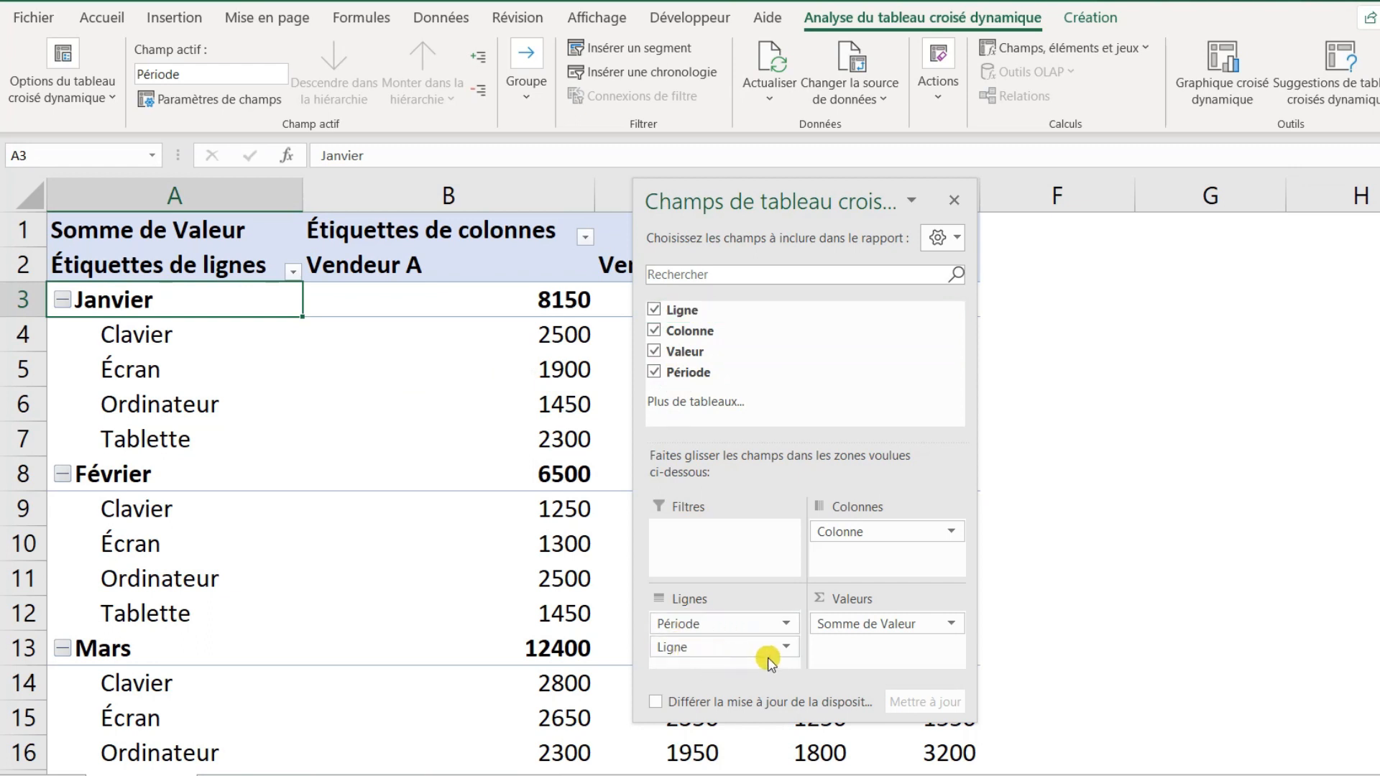
{"action": "left_click", "coordinate": [266, 755]}
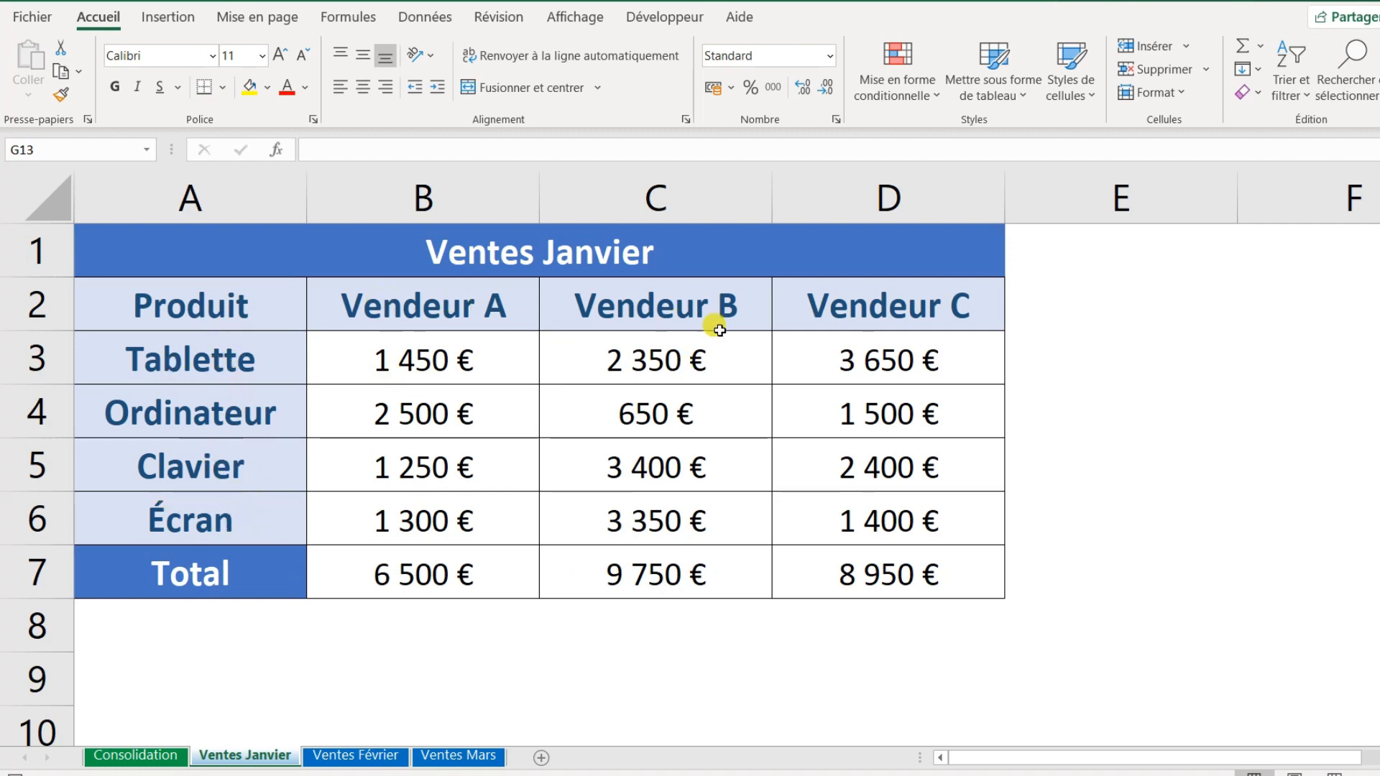
{"action": "left_click", "coordinate": [119, 758]}
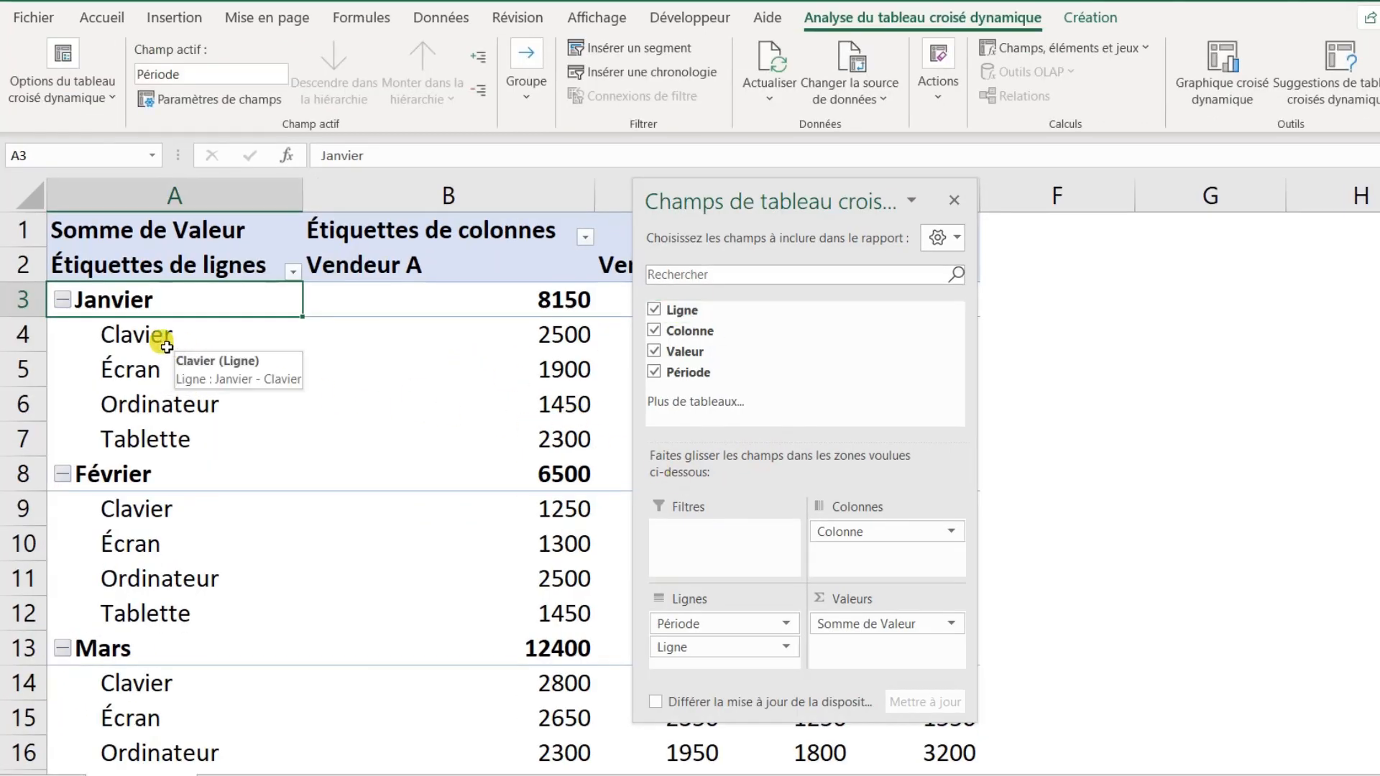
{"action": "left_click", "coordinate": [135, 375]}
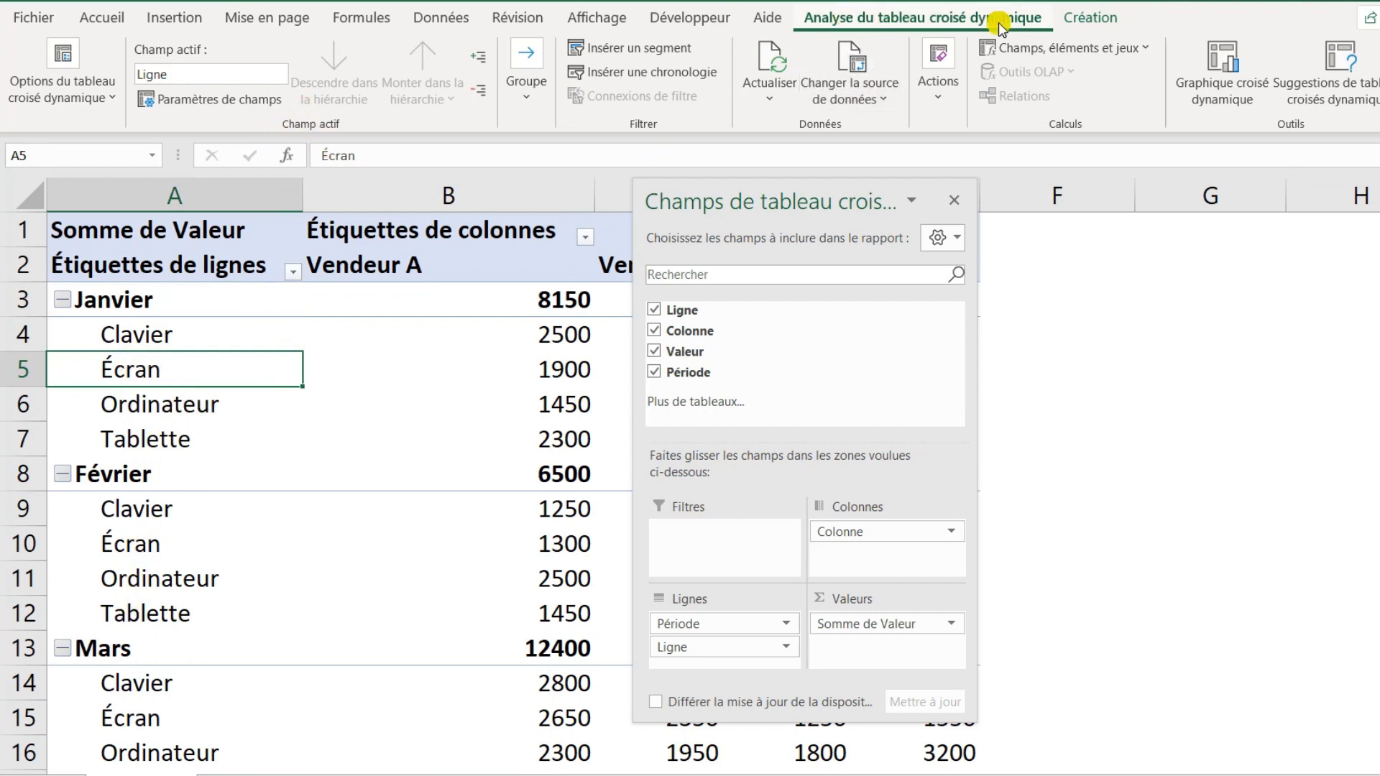
{"action": "left_click", "coordinate": [192, 78]}
{"action": "type", "text": "Produit"}
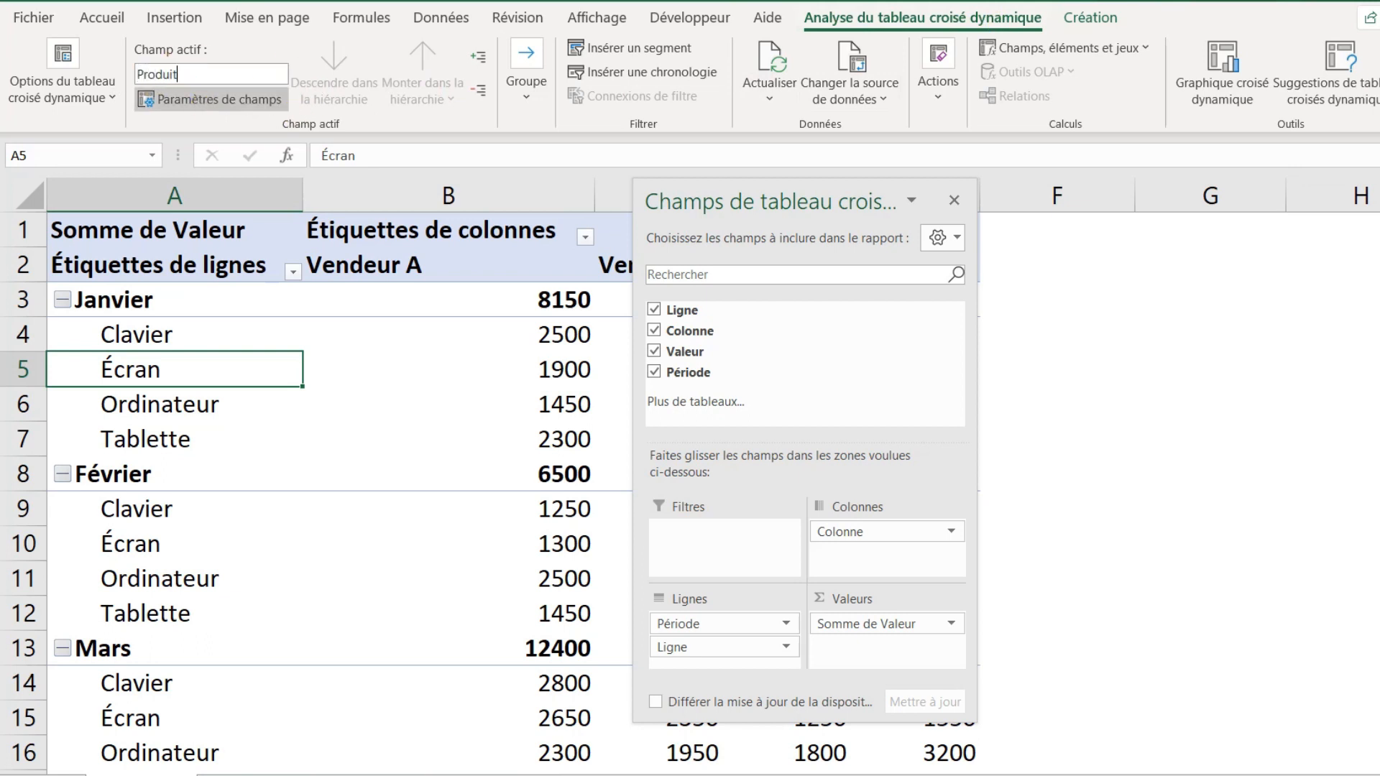
{"action": "key", "text": "Return"}
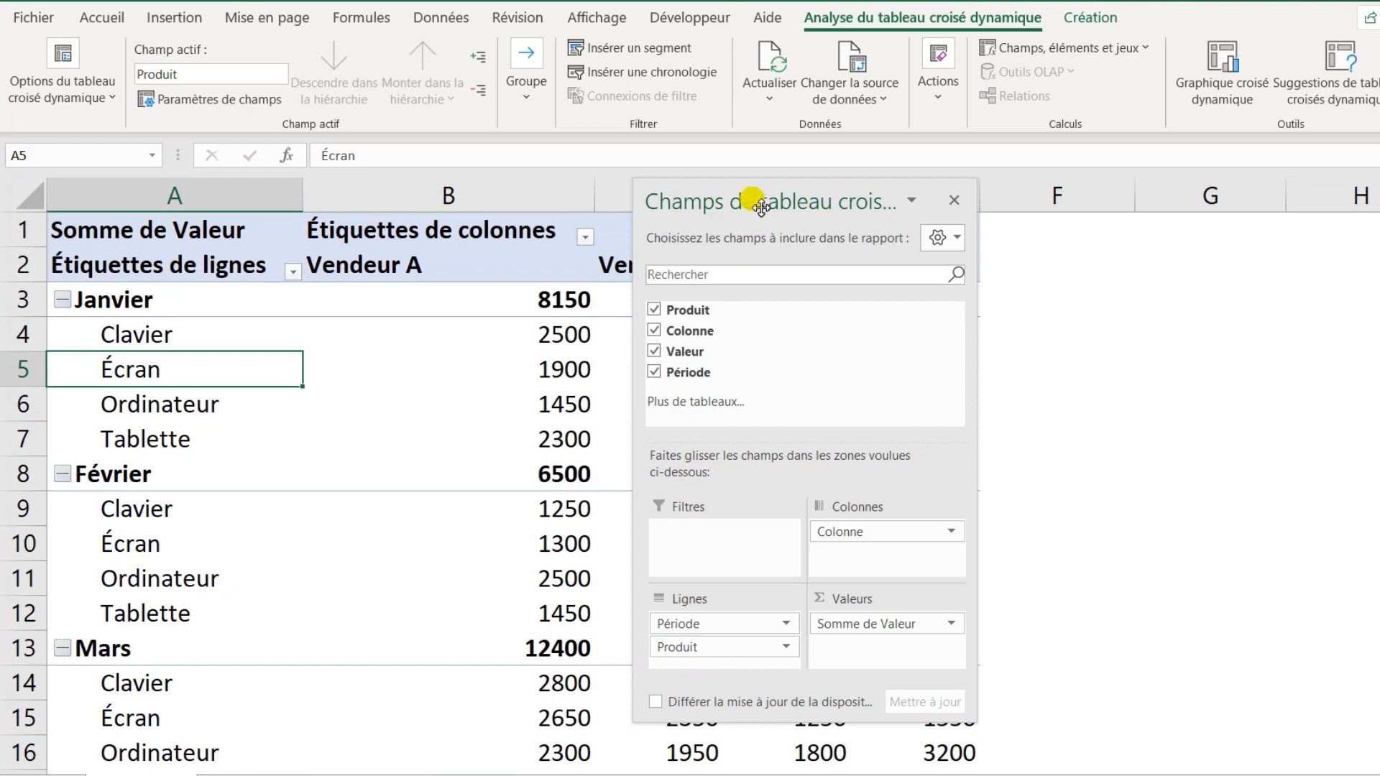
Step: Move the field list clear of the pivot table's columns and rename the Colonne field as Vendeur
{"action": "left_click_drag", "start_coordinate": [767, 209], "coordinate": [1139, 230]}
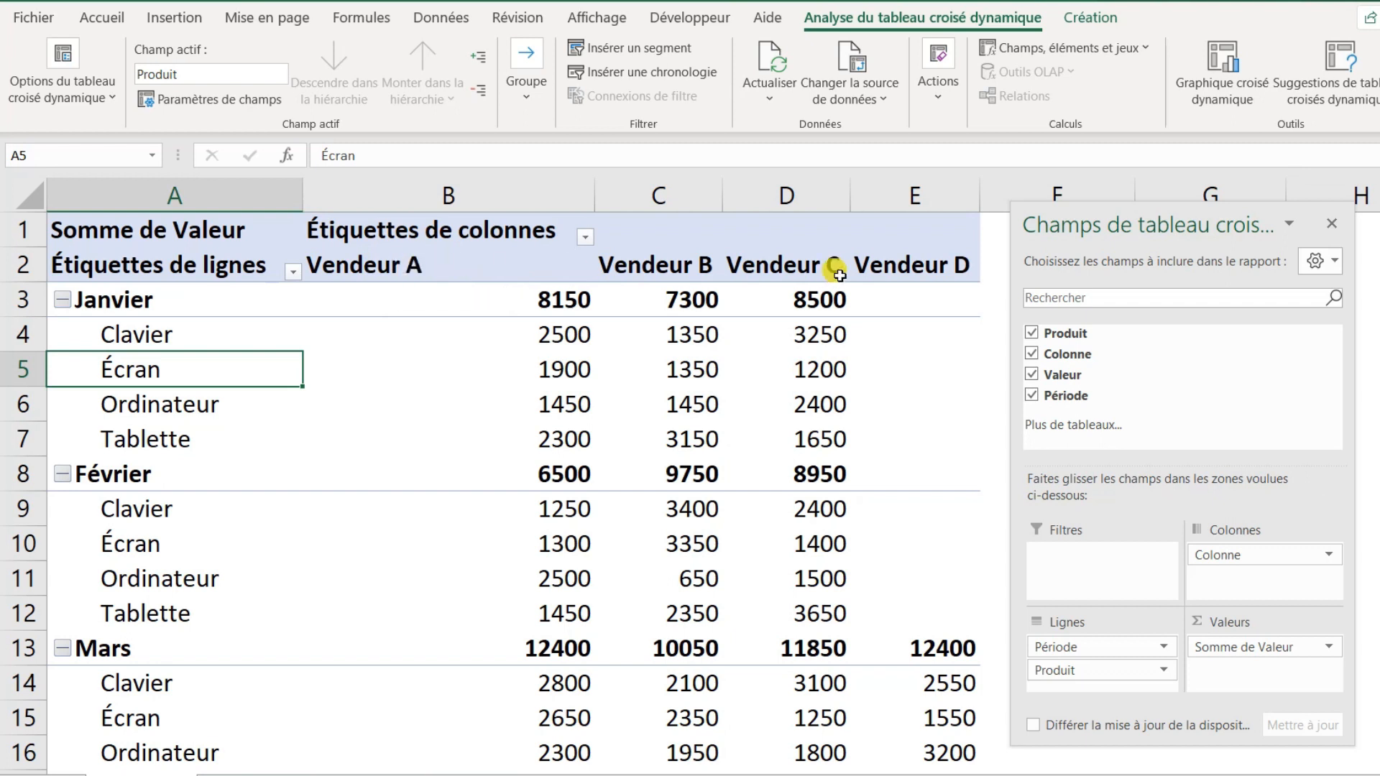
{"action": "left_click", "coordinate": [661, 271]}
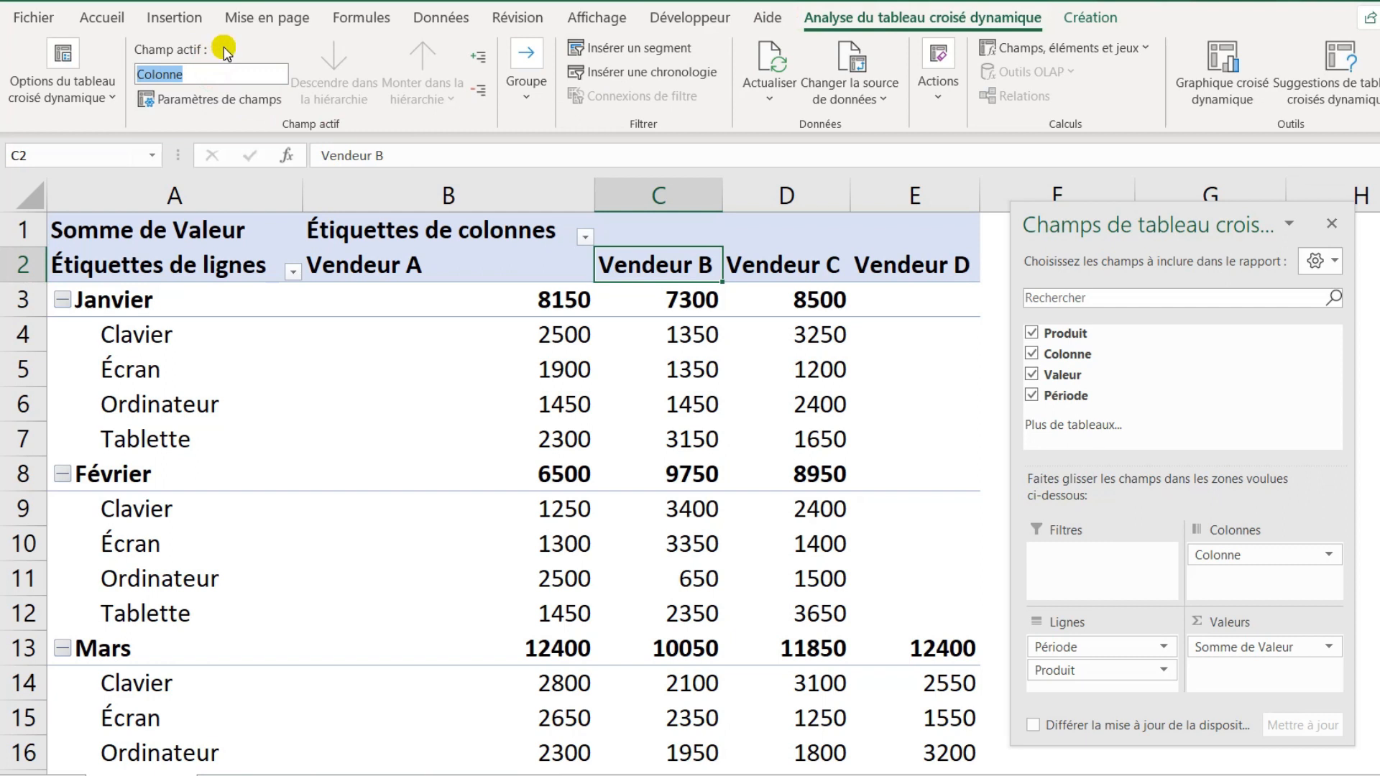
{"action": "type", "text": "Vendeur"}
{"action": "key", "text": "Return"}
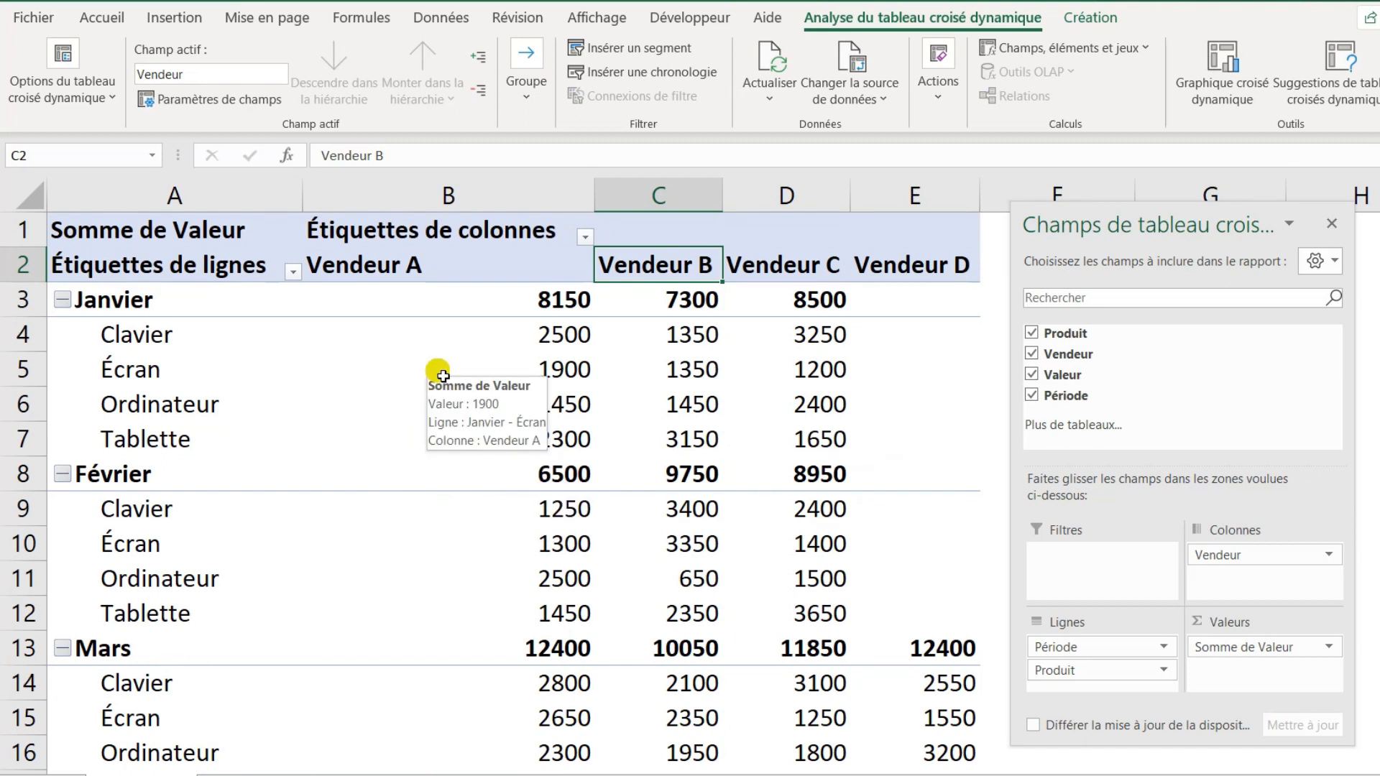
Step: Compare the pivot table's Mars products and sellers with the source table on the Ventes Mars sheet
{"action": "scroll", "coordinate": [443, 376], "scroll_direction": "down", "scroll_amount": 1}
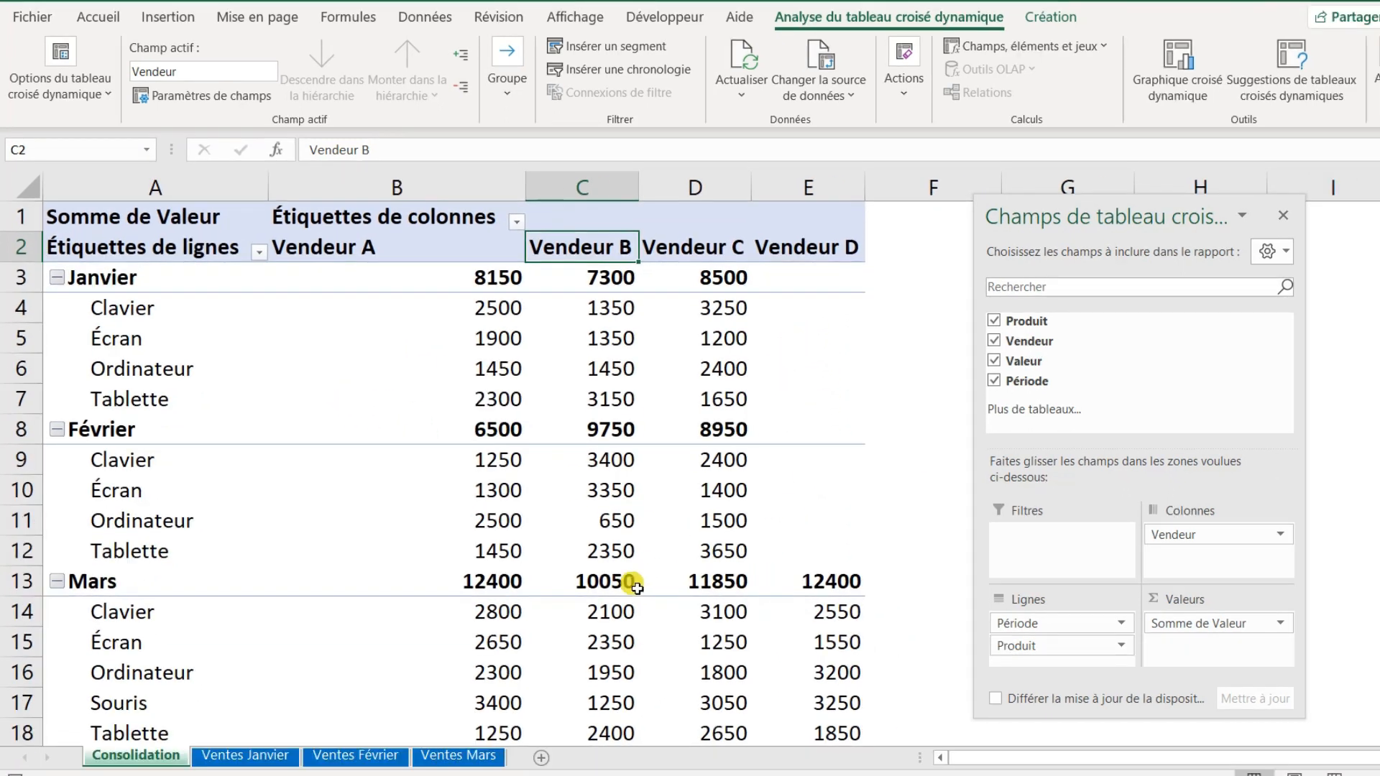
{"action": "left_click", "coordinate": [460, 754]}
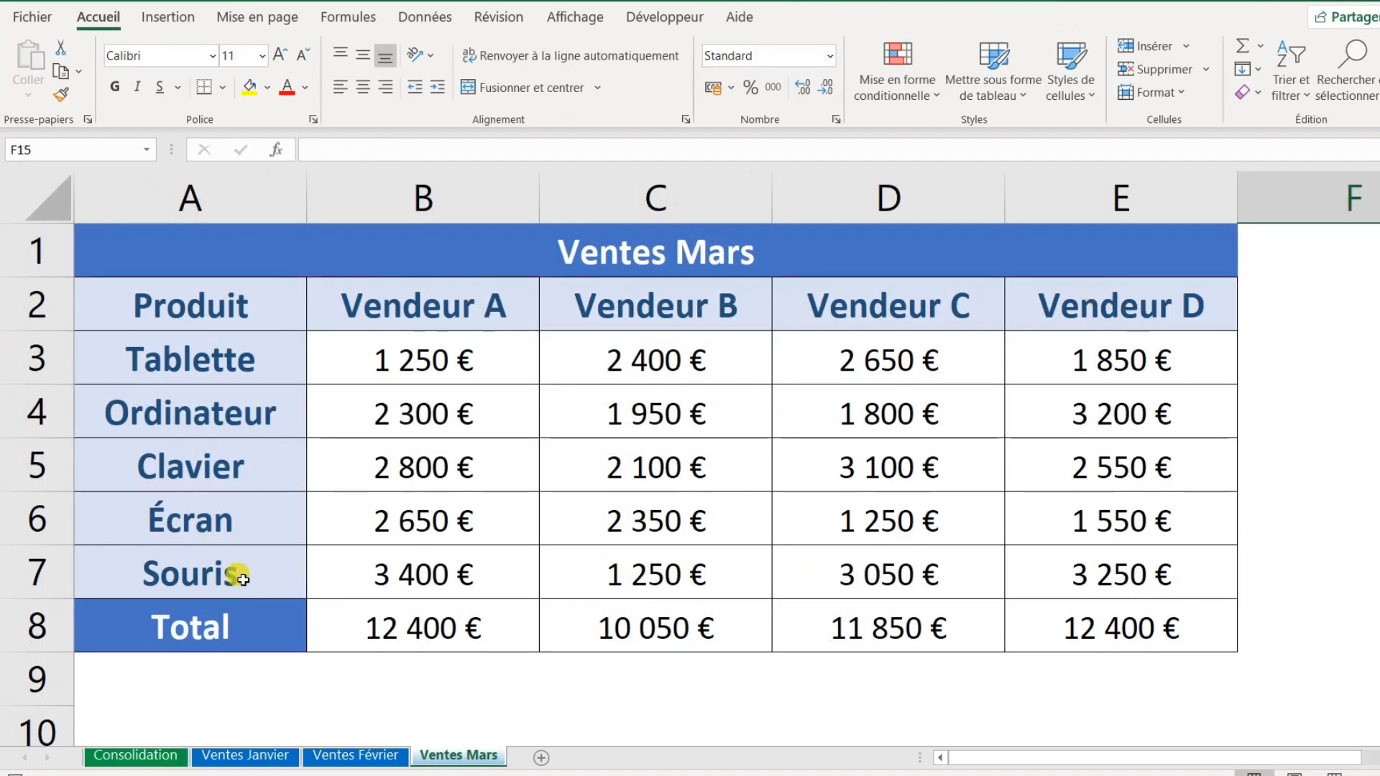
{"action": "left_click", "coordinate": [129, 754]}
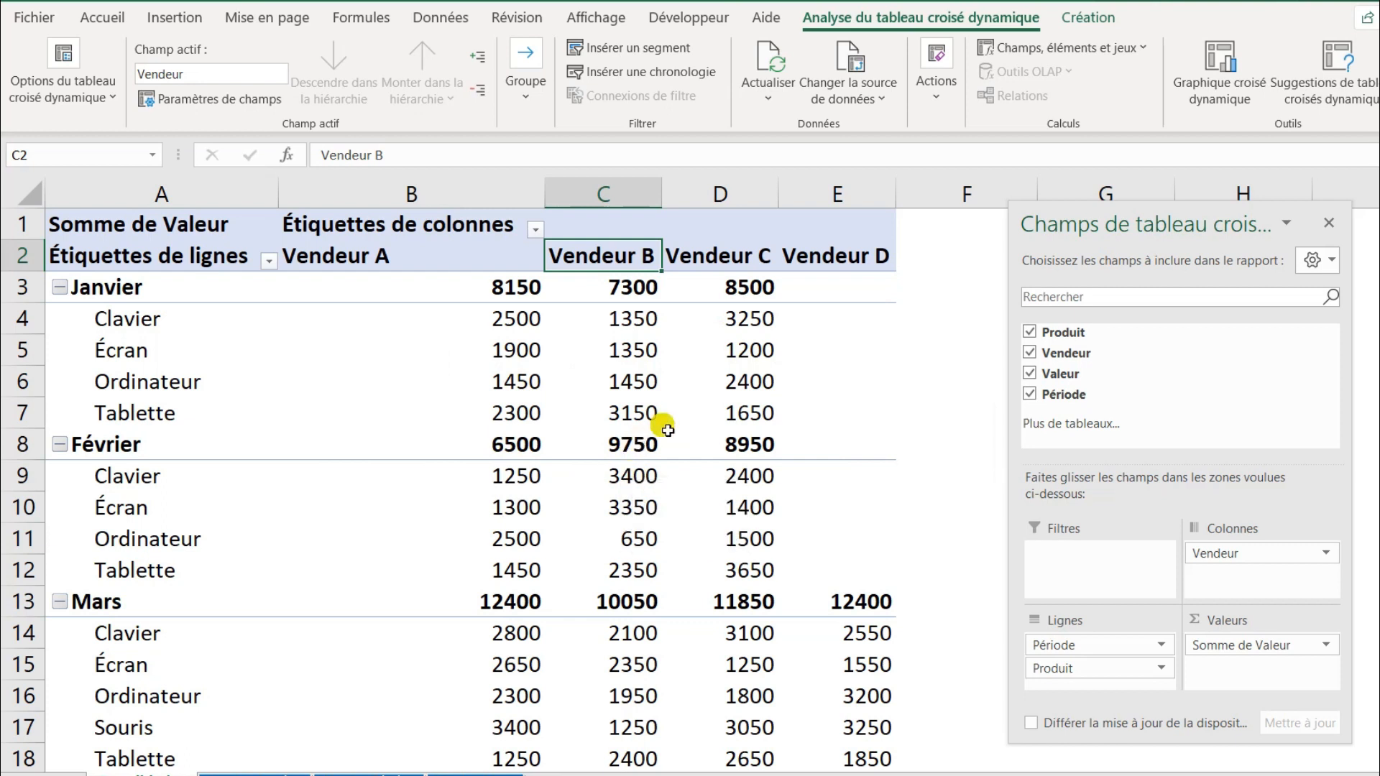
Step: Reopen the PivotTable wizard for the consolidated table and go back to its list of source ranges
{"action": "mouse_move", "coordinate": [616, 429]}
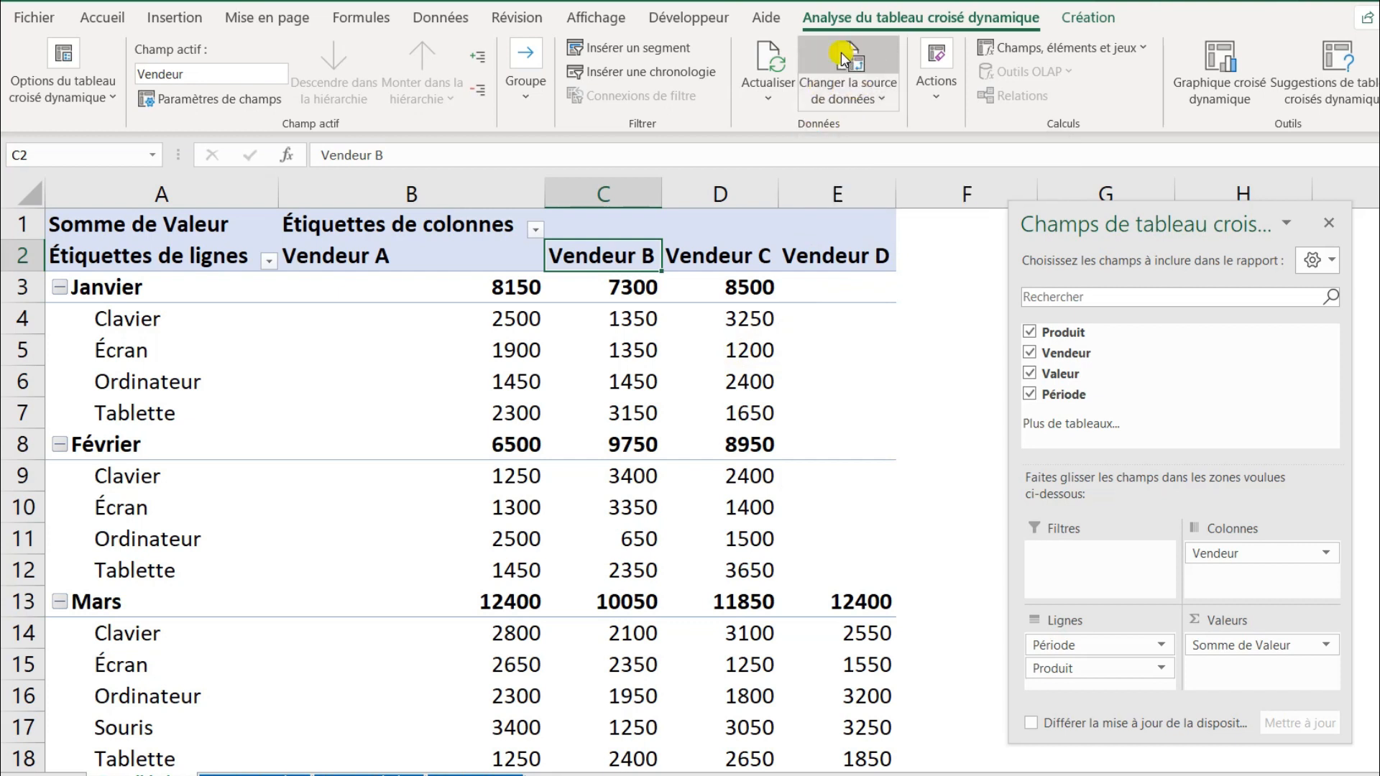
{"action": "left_click", "coordinate": [190, 22]}
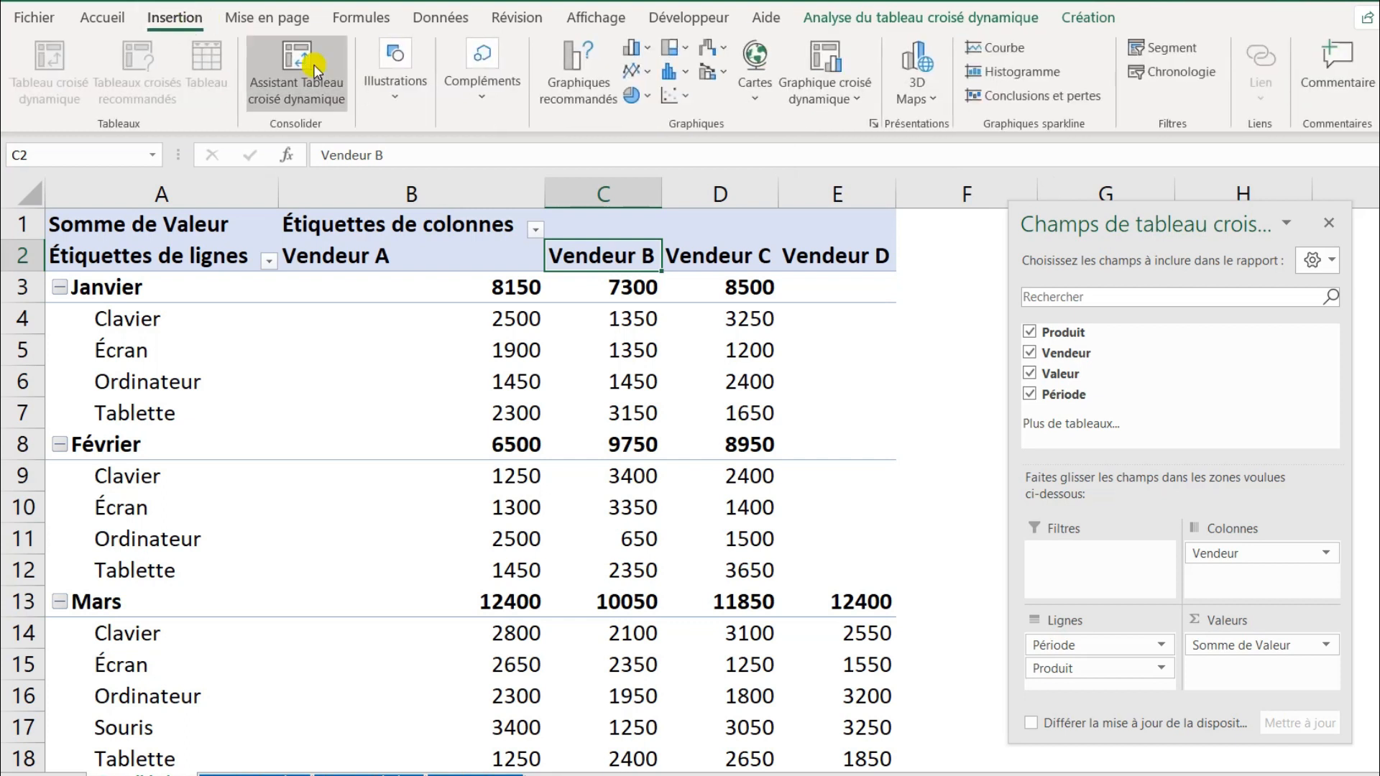
{"action": "left_click", "coordinate": [302, 85]}
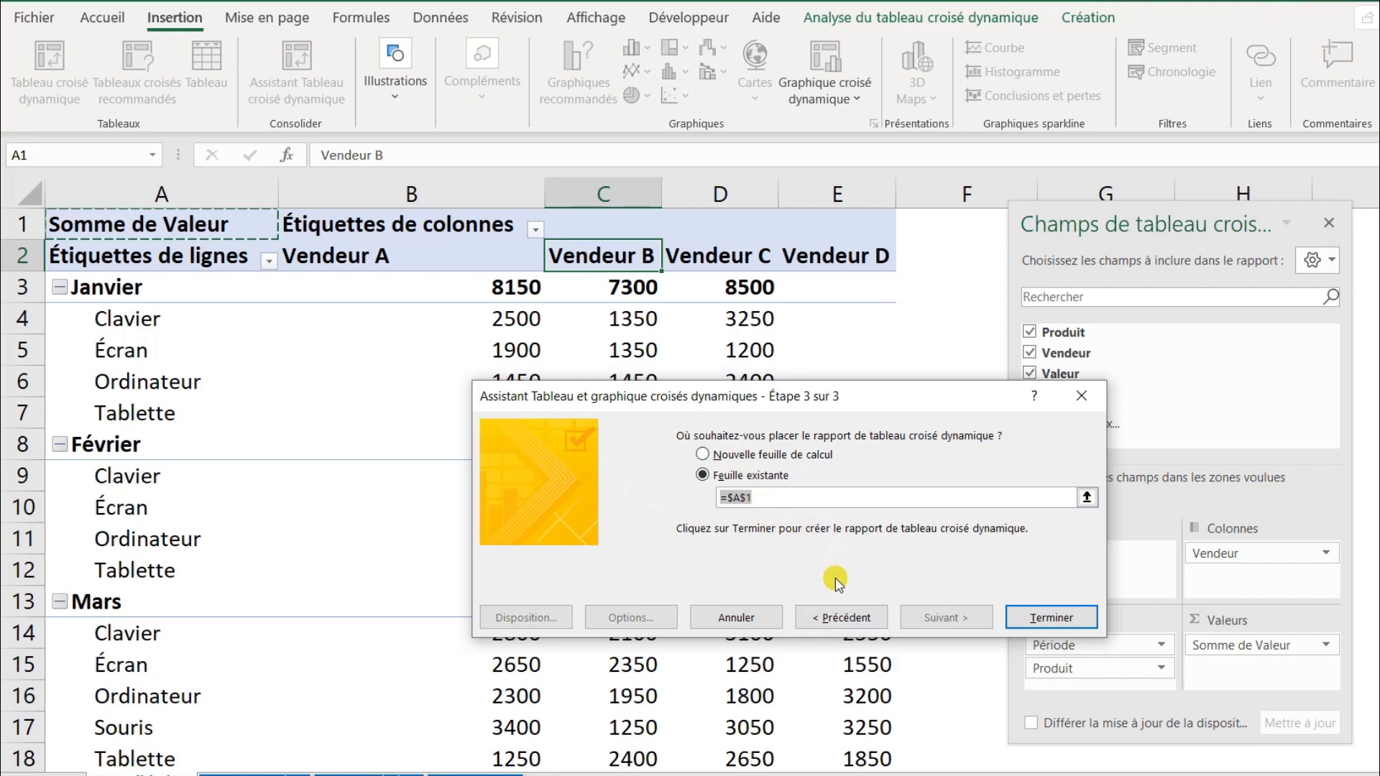
{"action": "left_click", "coordinate": [831, 620]}
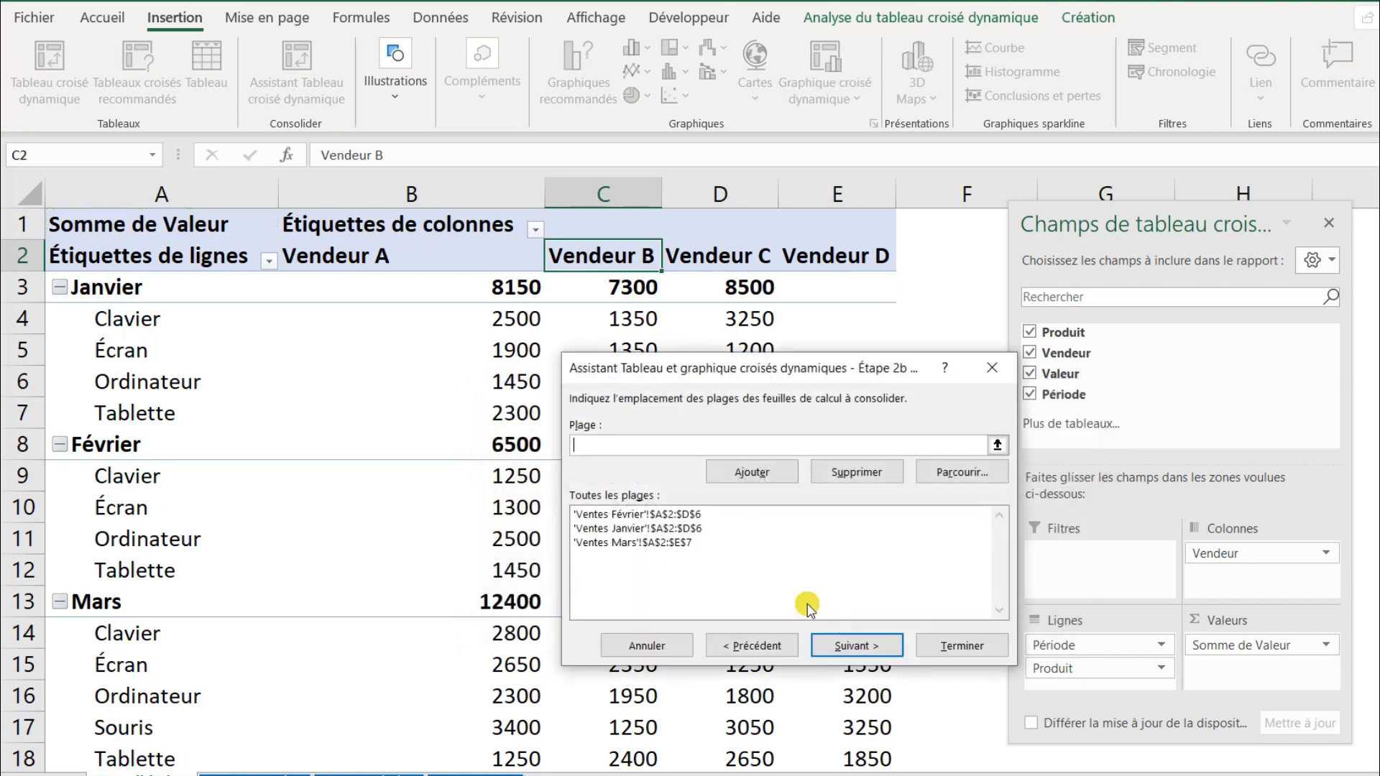